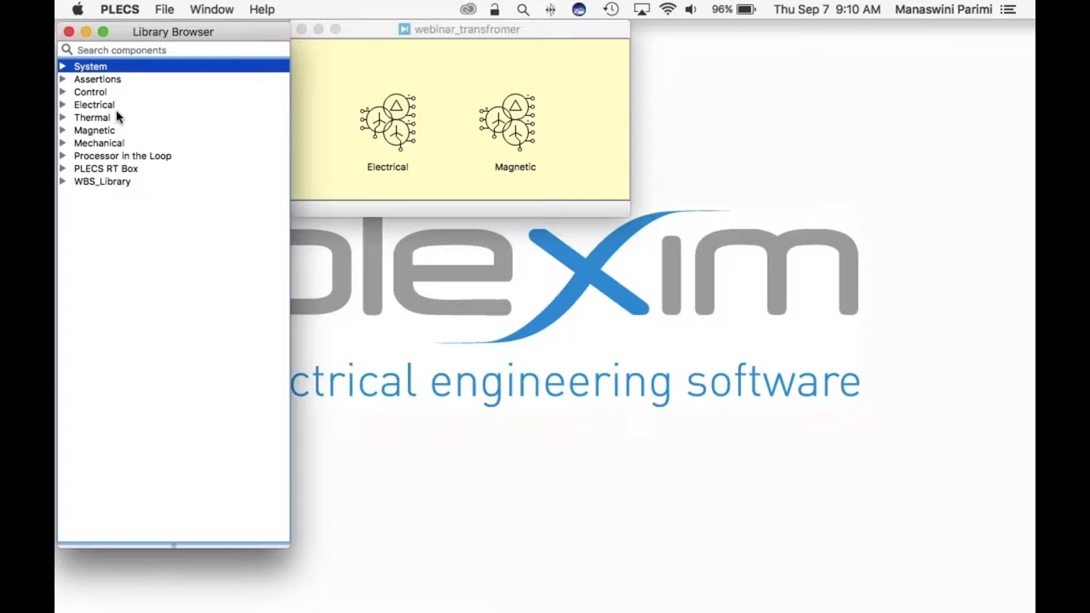
- Browse the Basic Topologies and Power Supplies categories of the demo model library, then close the help viewer
{"action": "left_click", "coordinate": [212, 10]}
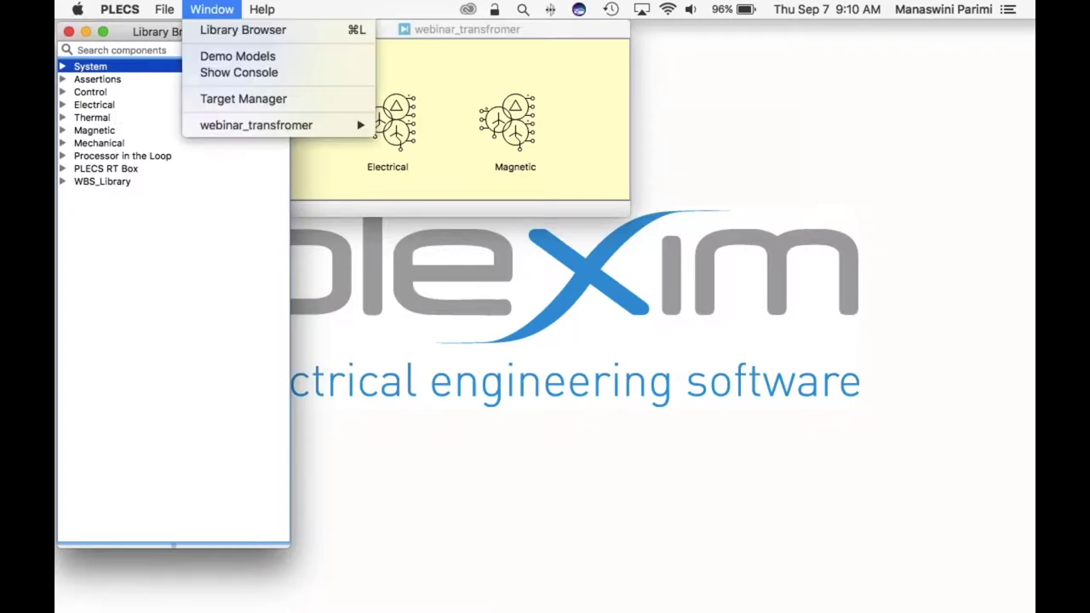
{"action": "left_click", "coordinate": [225, 56]}
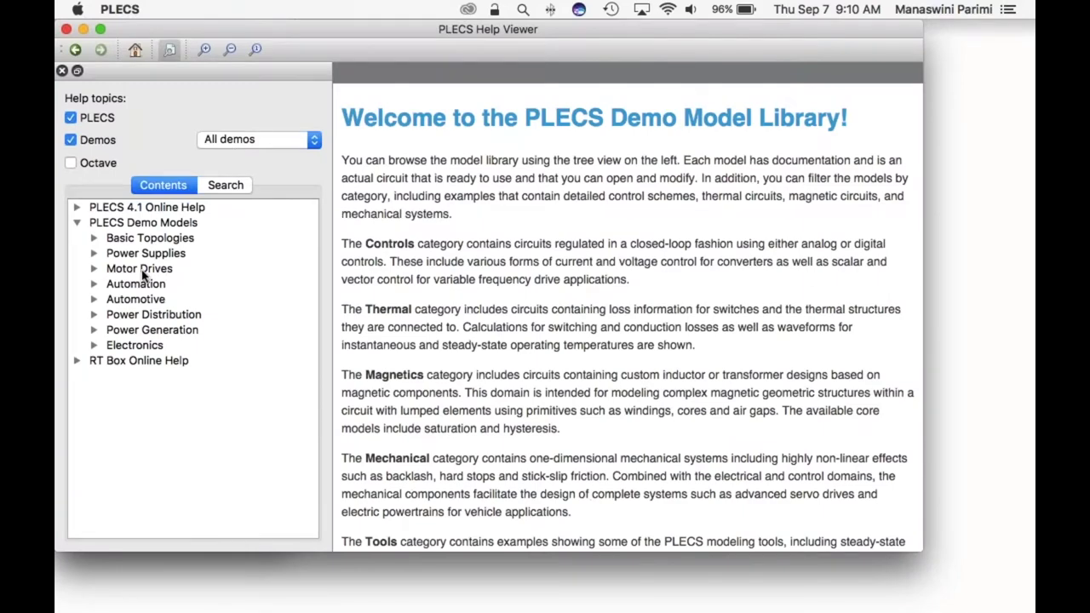
{"action": "left_click", "coordinate": [96, 238]}
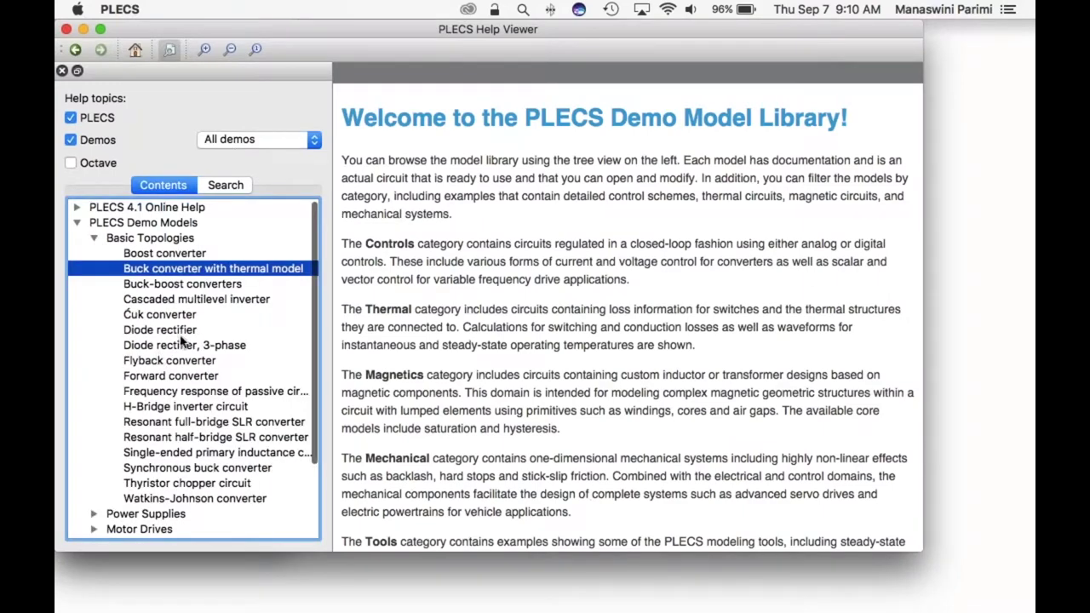
{"action": "scroll", "coordinate": [181, 341], "scroll_direction": "down", "scroll_amount": 3}
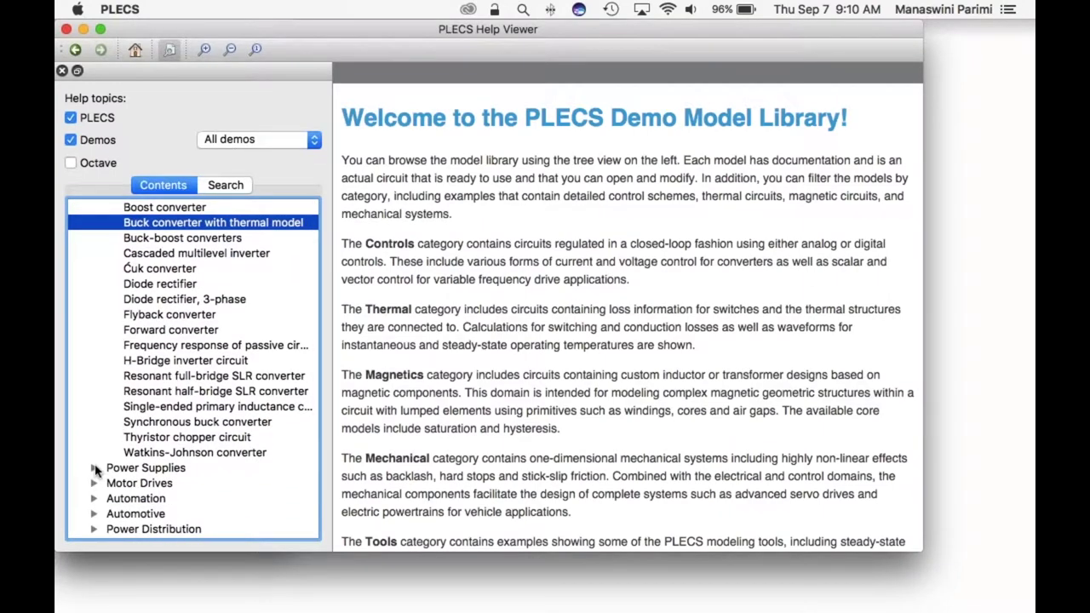
{"action": "left_click", "coordinate": [95, 468]}
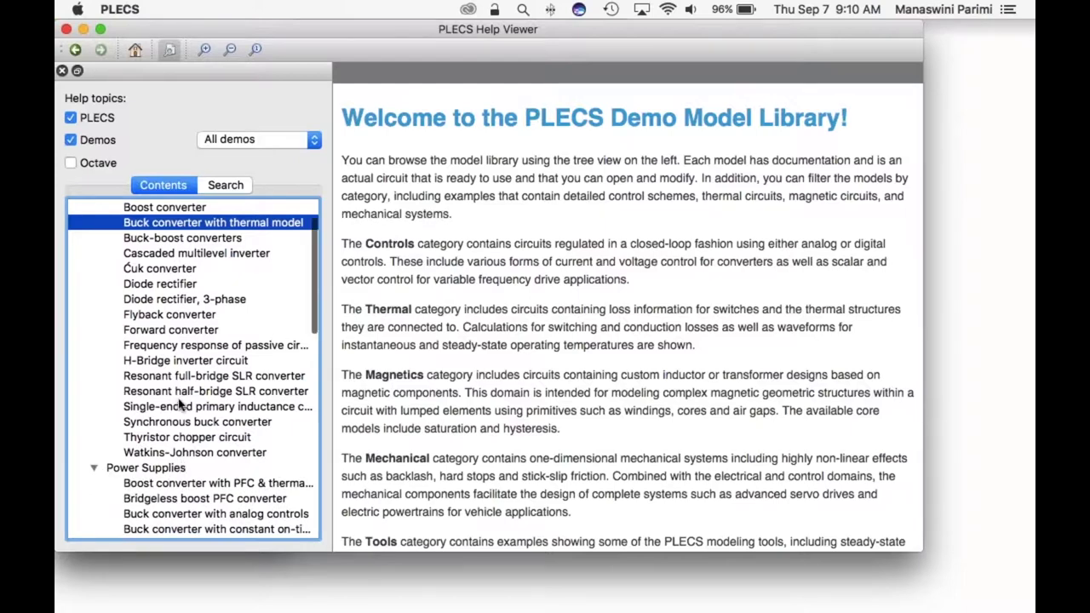
{"action": "scroll", "coordinate": [180, 405], "scroll_direction": "up", "scroll_amount": 3}
{"action": "left_click", "coordinate": [67, 29]}
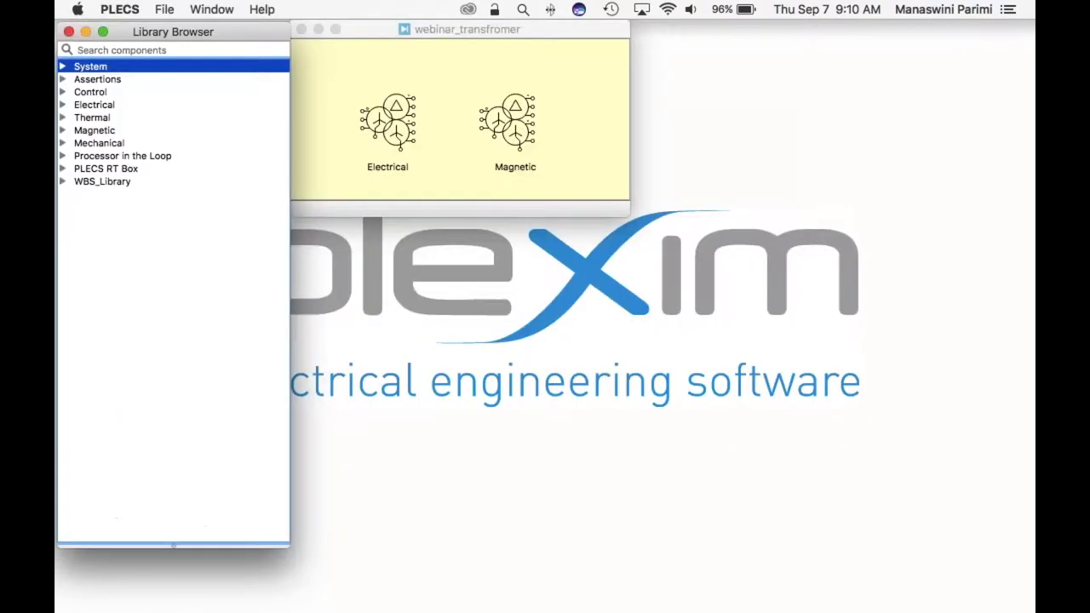
- Open the Electrical and Magnetic transformer subsystems of webinar_transfromer and arrange their schematics side by side
{"action": "left_click", "coordinate": [397, 31]}
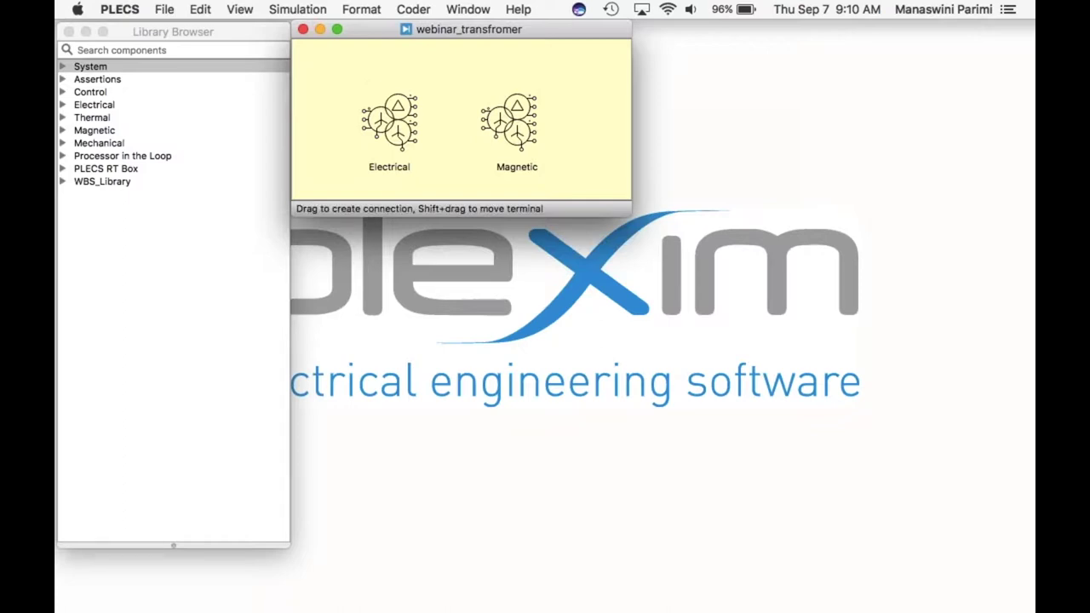
{"action": "left_click", "coordinate": [403, 124]}
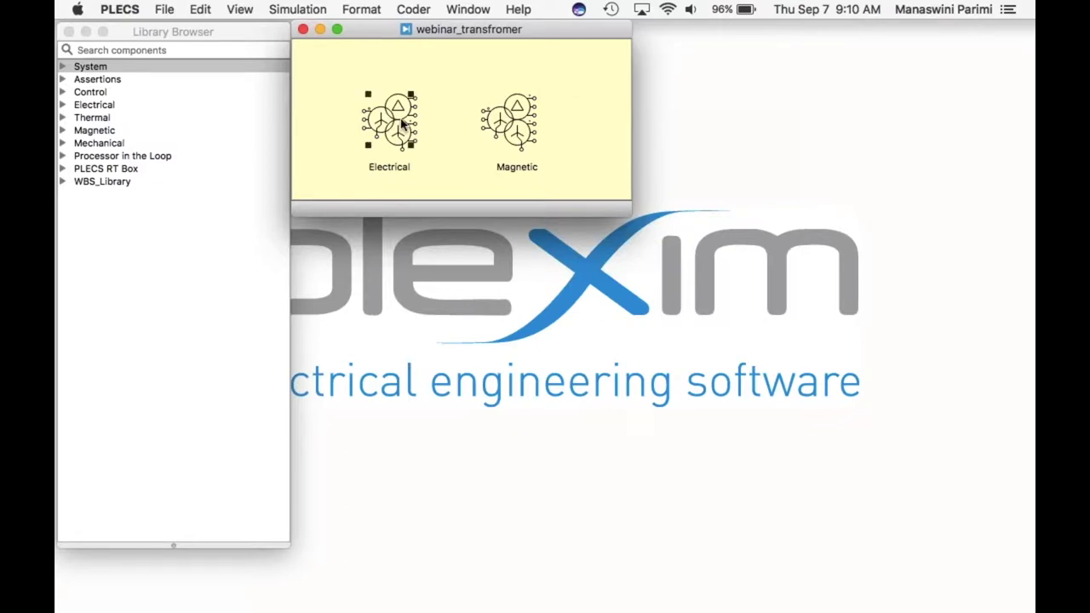
{"action": "double_click", "coordinate": [403, 124]}
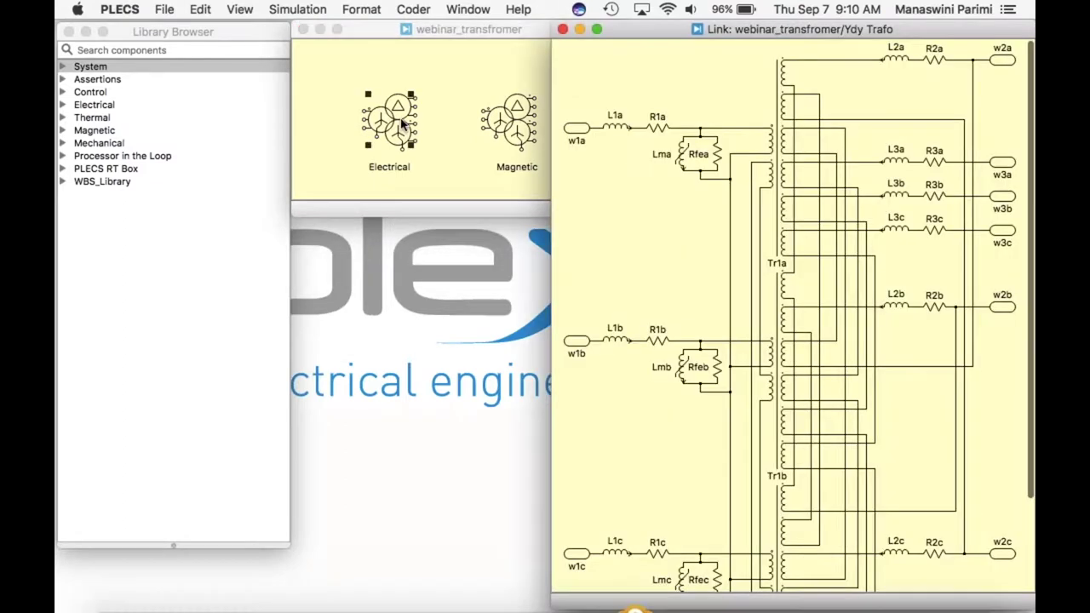
{"action": "left_click", "coordinate": [505, 127]}
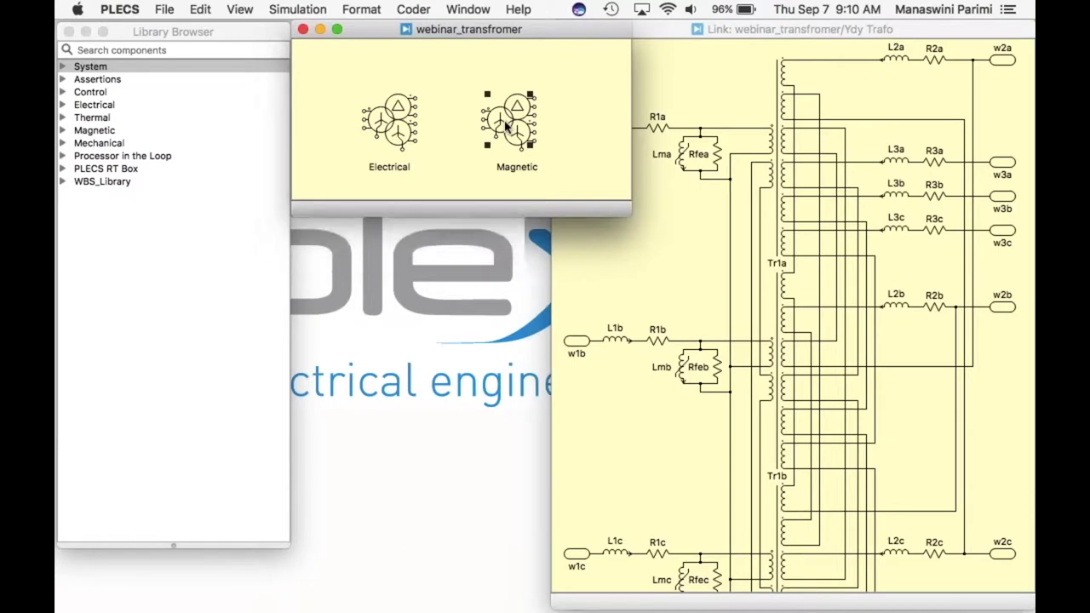
{"action": "double_click", "coordinate": [505, 126]}
{"action": "left_click_drag", "start_coordinate": [676, 42], "coordinate": [258, 37]}
- Compare the winding and core structure of the electrical and magnetic transformer schematics, then close both subsystem windows
{"action": "left_click", "coordinate": [689, 85]}
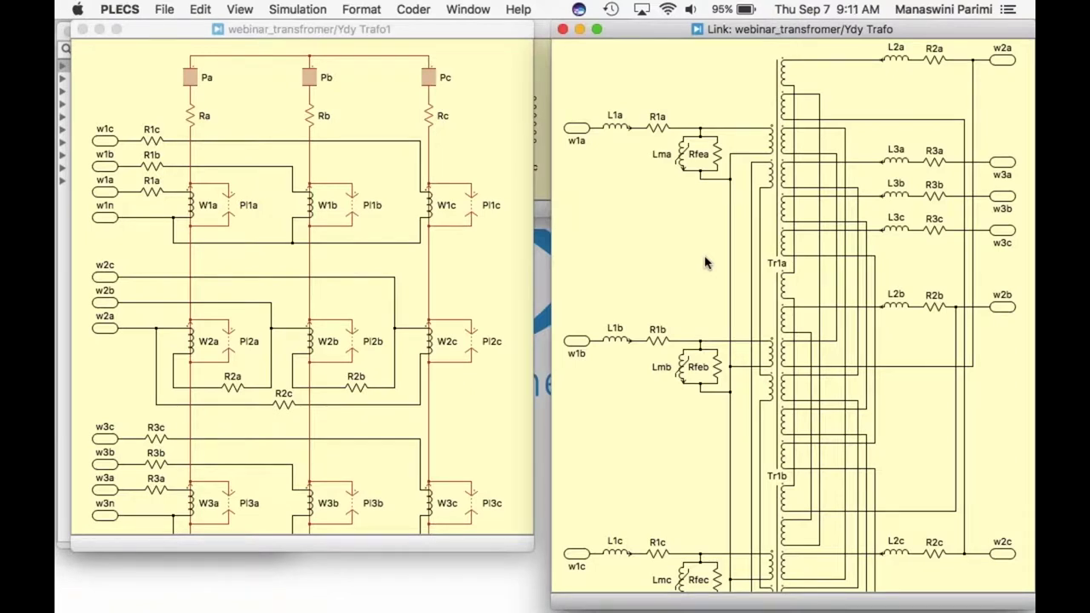
{"action": "scroll", "coordinate": [783, 247], "scroll_direction": "down", "scroll_amount": 3}
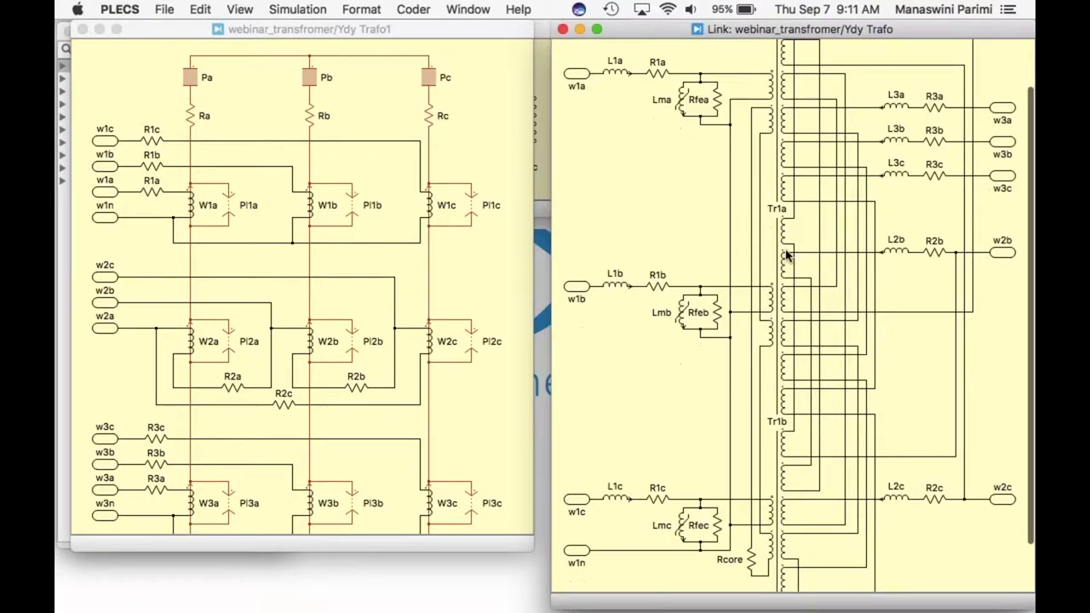
{"action": "scroll", "coordinate": [781, 353], "scroll_direction": "up", "scroll_amount": 3}
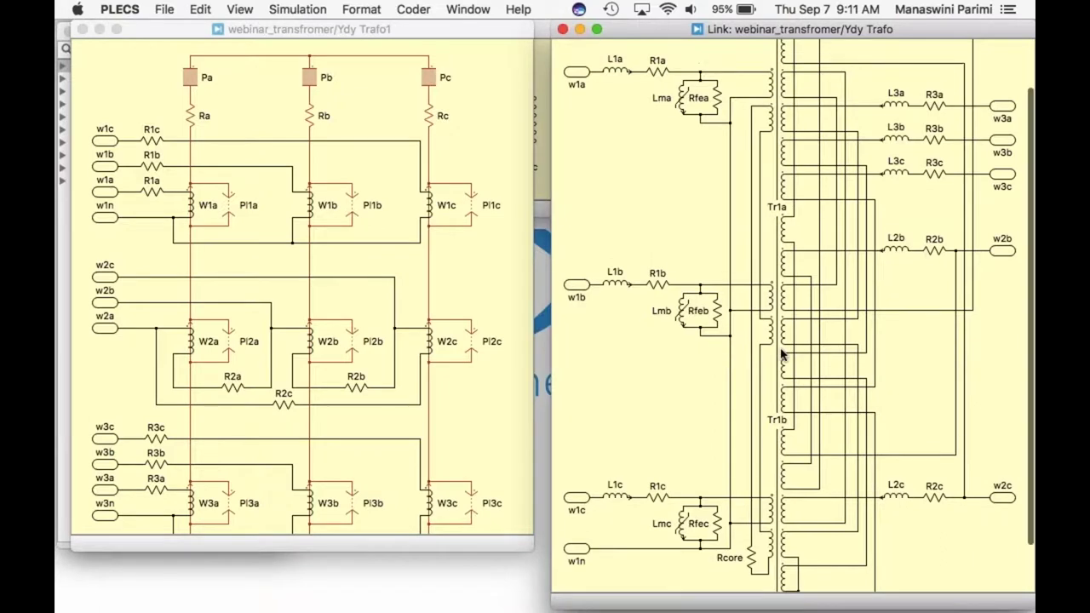
{"action": "scroll", "coordinate": [337, 183], "scroll_direction": "down", "scroll_amount": 1}
{"action": "scroll", "coordinate": [337, 183], "scroll_direction": "down", "scroll_amount": 2}
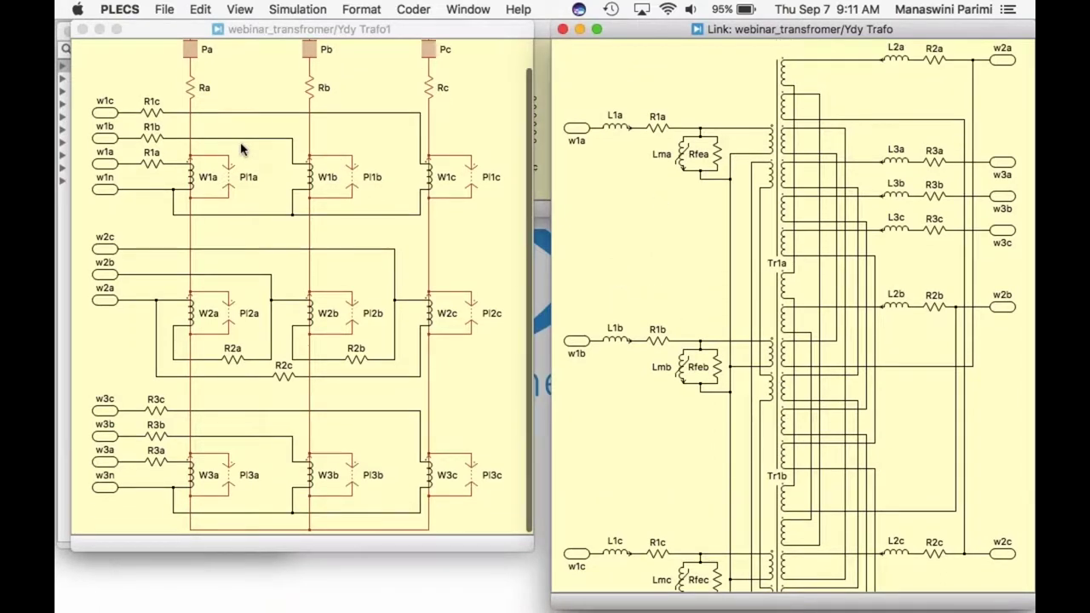
{"action": "scroll", "coordinate": [185, 314], "scroll_direction": "up", "scroll_amount": 3}
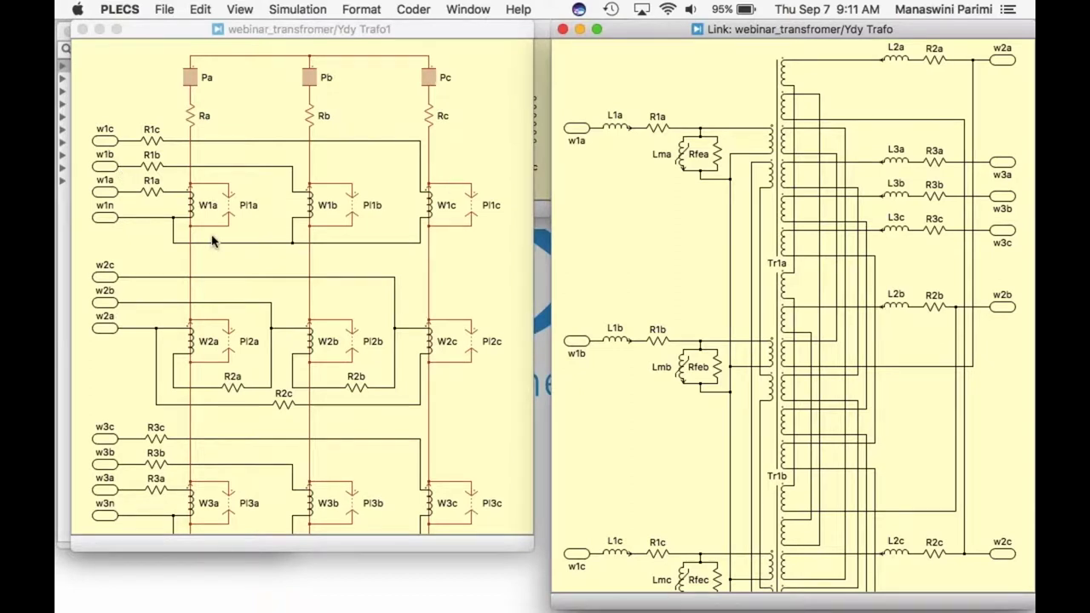
{"action": "scroll", "coordinate": [274, 264], "scroll_direction": "down", "scroll_amount": 3}
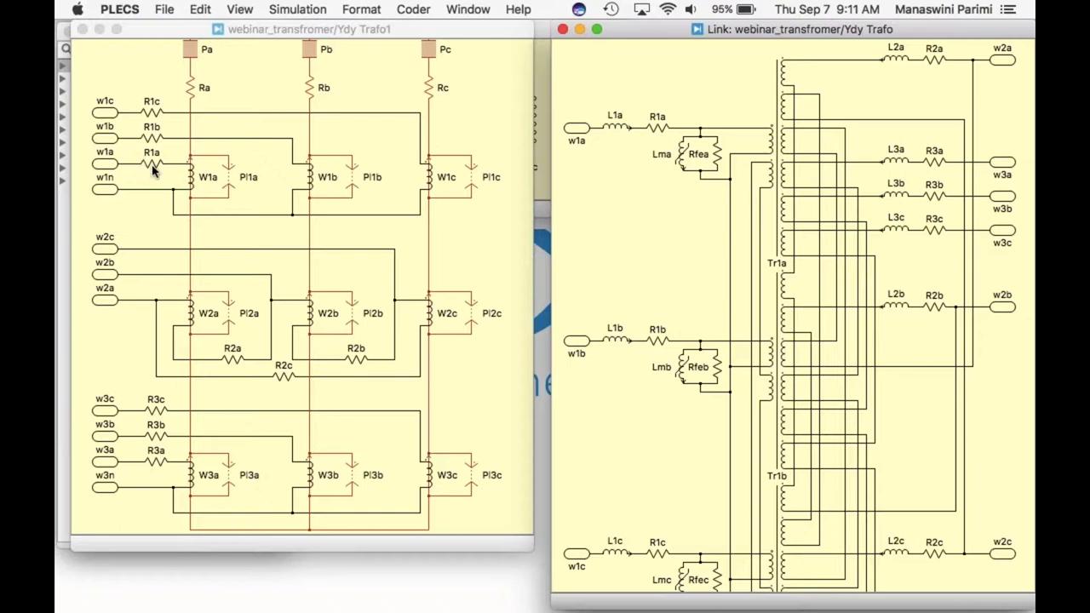
{"action": "scroll", "coordinate": [153, 170], "scroll_direction": "up", "scroll_amount": 2}
{"action": "scroll", "coordinate": [781, 302], "scroll_direction": "down", "scroll_amount": 4}
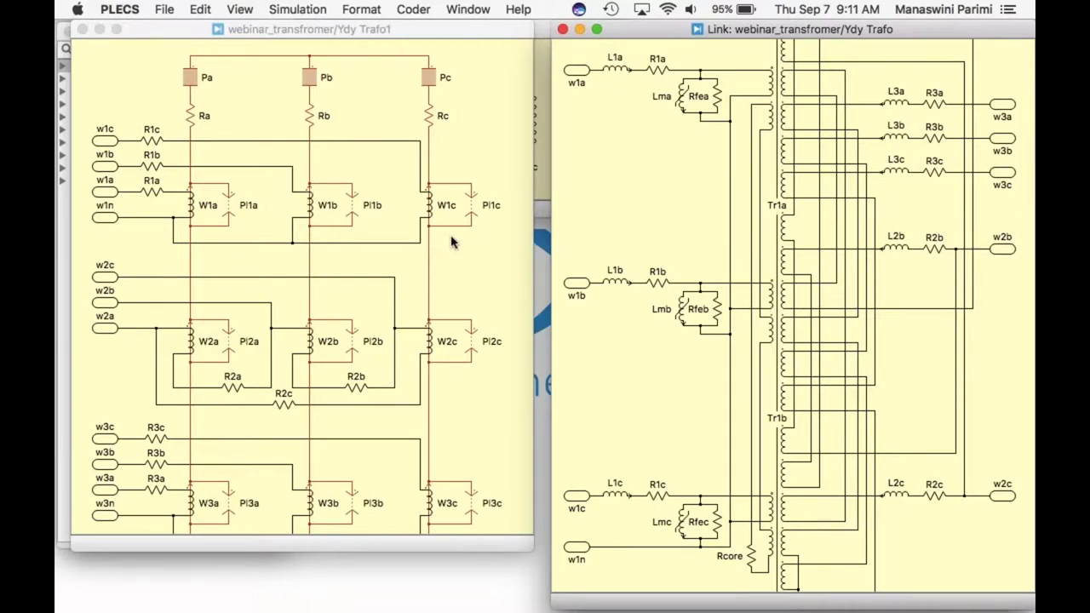
{"action": "scroll", "coordinate": [717, 261], "scroll_direction": "down", "scroll_amount": 3}
{"action": "scroll", "coordinate": [717, 260], "scroll_direction": "up", "scroll_amount": 5}
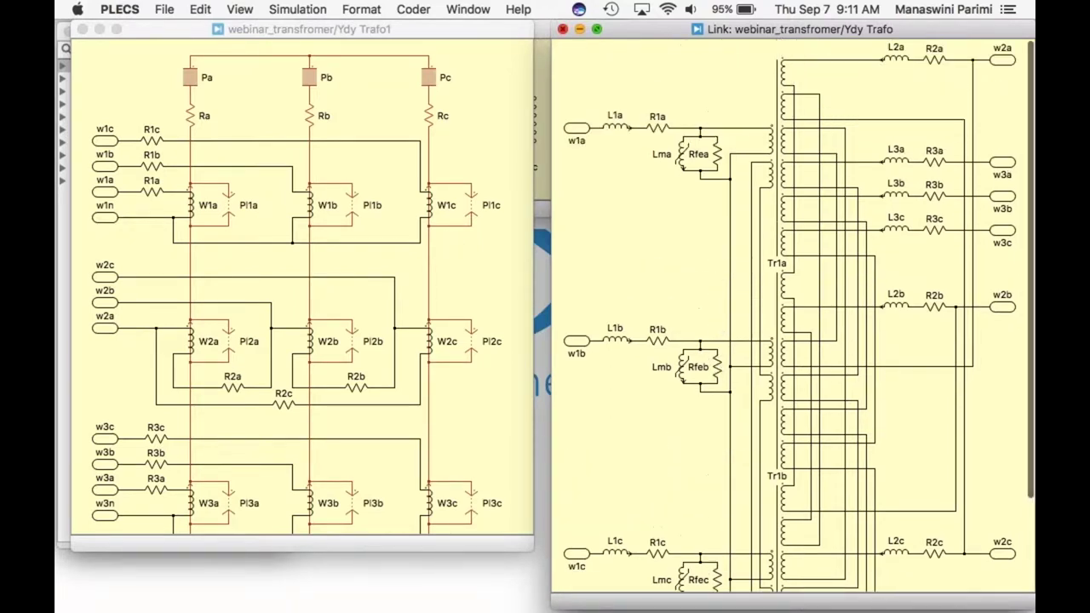
{"action": "left_click", "coordinate": [563, 29]}
{"action": "left_click", "coordinate": [83, 30]}
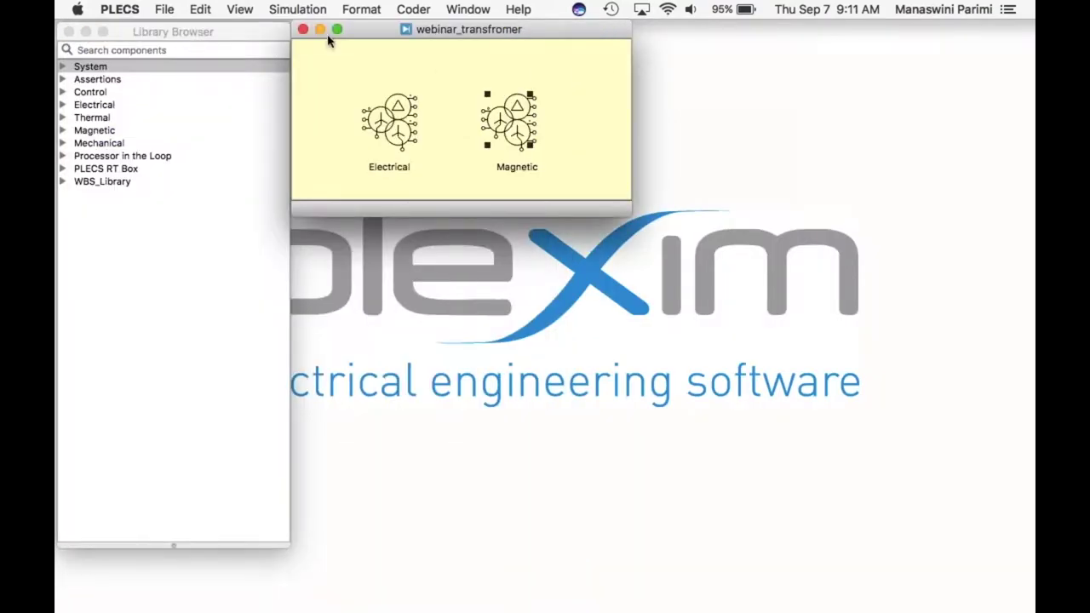
- Close the webinar_transfromer model and open the recent model webinar_buck_start beside the component library
{"action": "left_click_drag", "start_coordinate": [376, 33], "coordinate": [382, 34]}
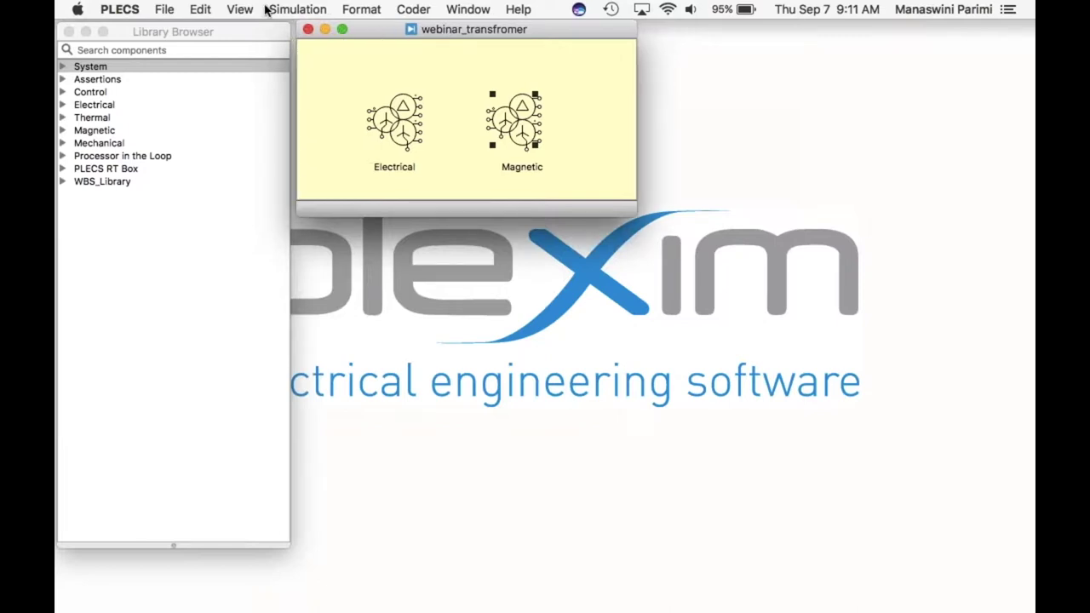
{"action": "left_click", "coordinate": [162, 14]}
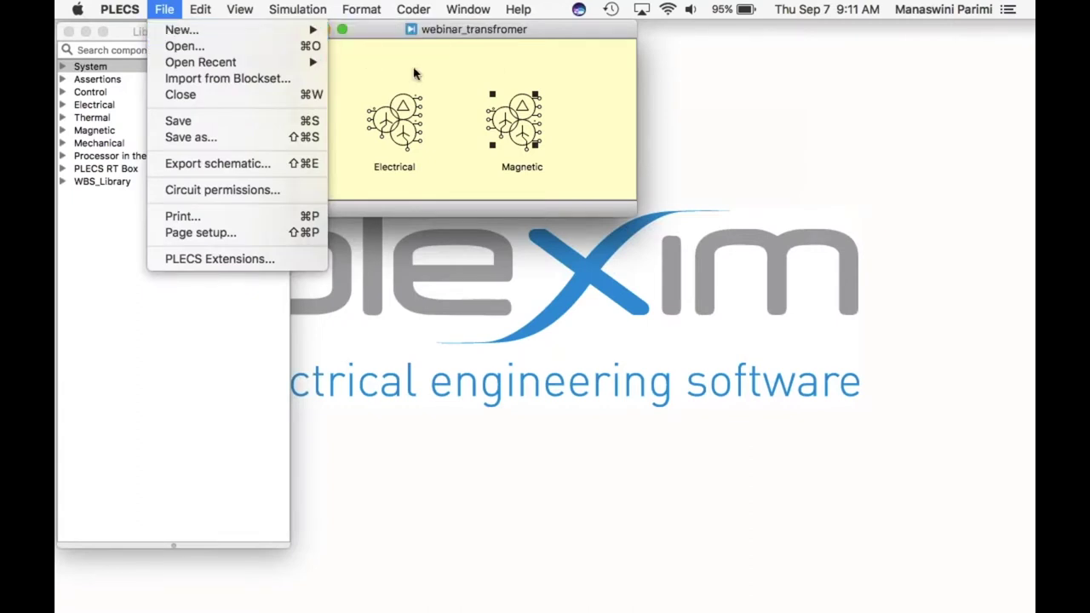
{"action": "left_click", "coordinate": [414, 74]}
{"action": "left_click", "coordinate": [308, 29]}
{"action": "left_click", "coordinate": [165, 10]}
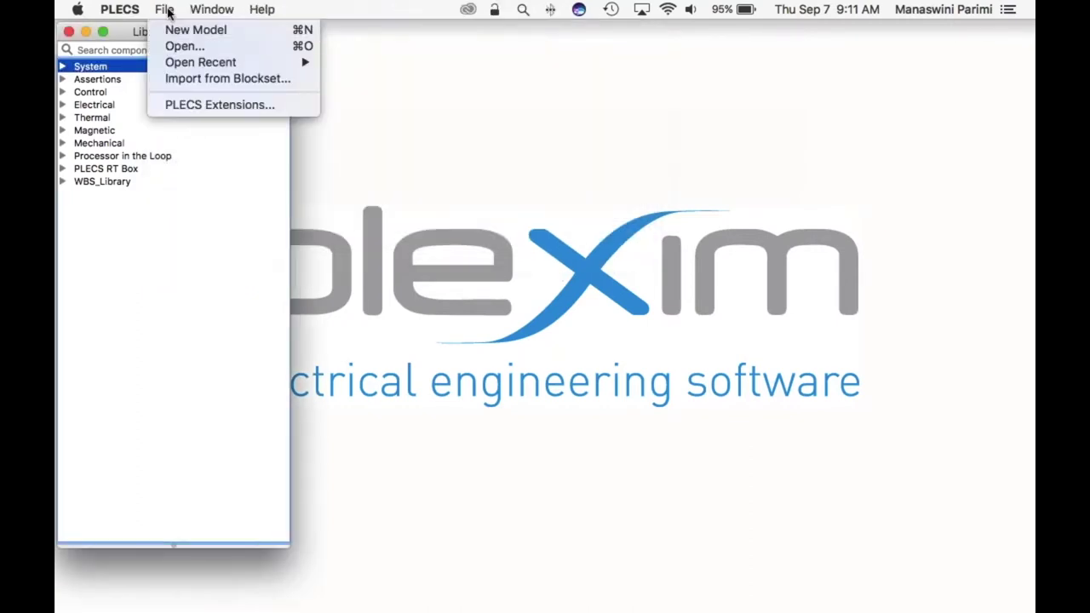
{"action": "mouse_move", "coordinate": [256, 62]}
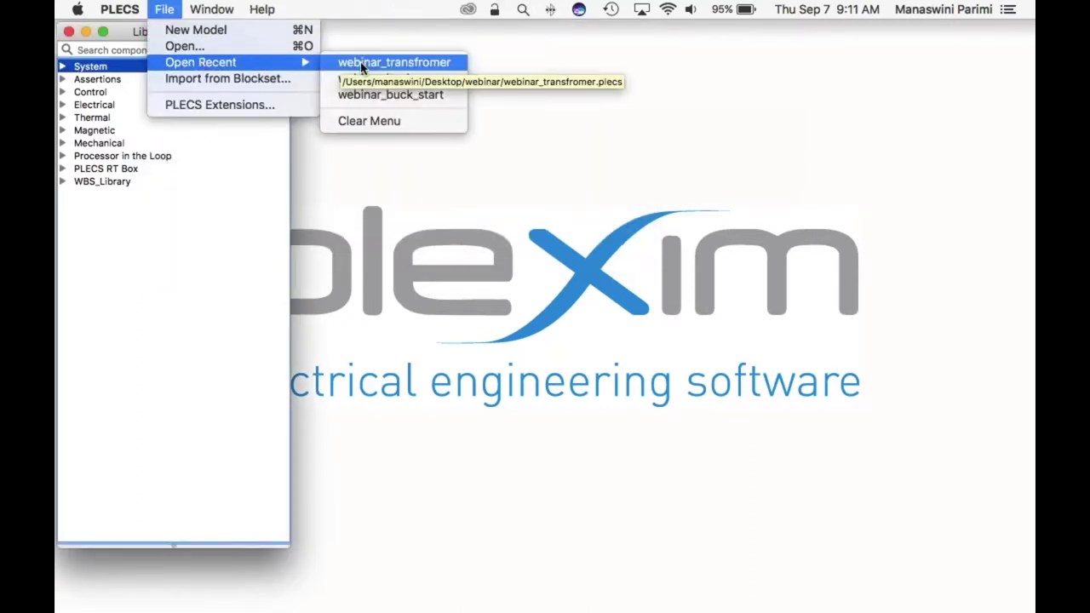
{"action": "left_click", "coordinate": [418, 97]}
{"action": "left_click_drag", "start_coordinate": [327, 23], "coordinate": [471, 31]}
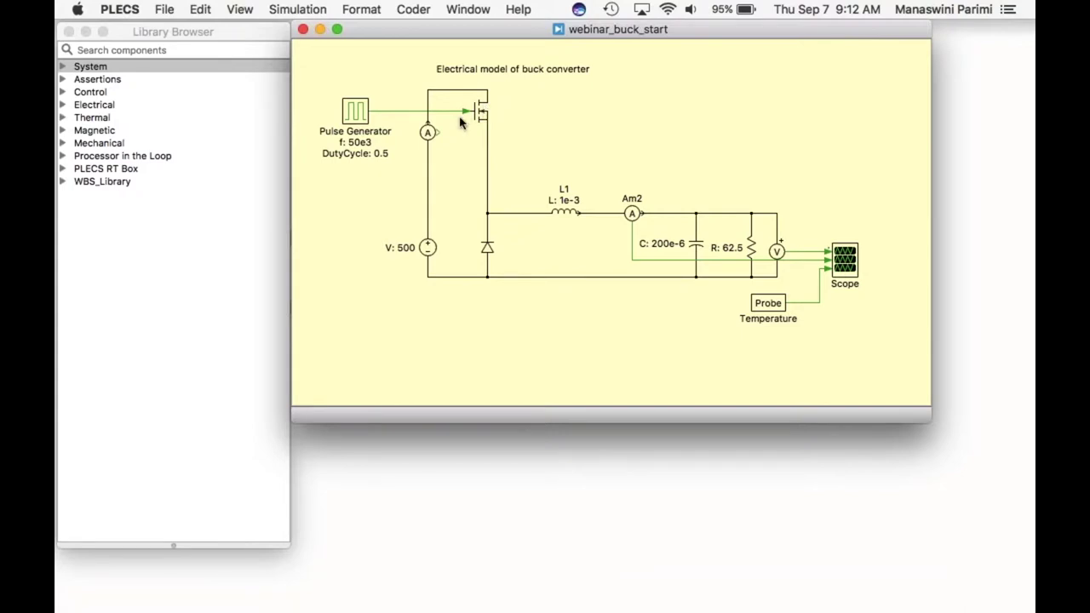
- Place a Heat Sink from the Thermal library around the MOSFET in the buck converter
{"action": "left_click", "coordinate": [61, 118]}
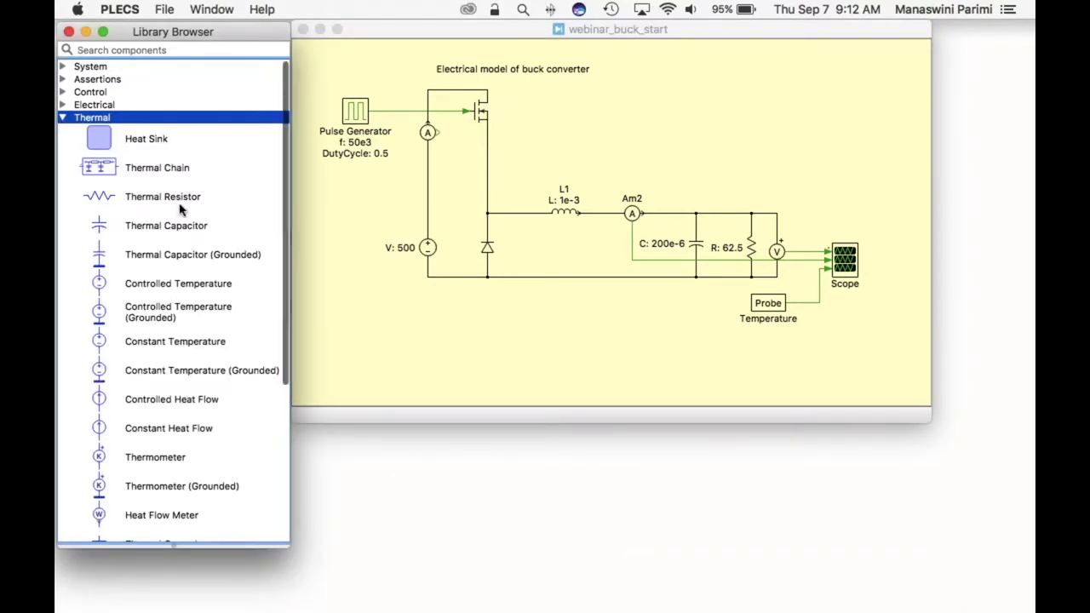
{"action": "scroll", "coordinate": [179, 209], "scroll_direction": "down", "scroll_amount": 3}
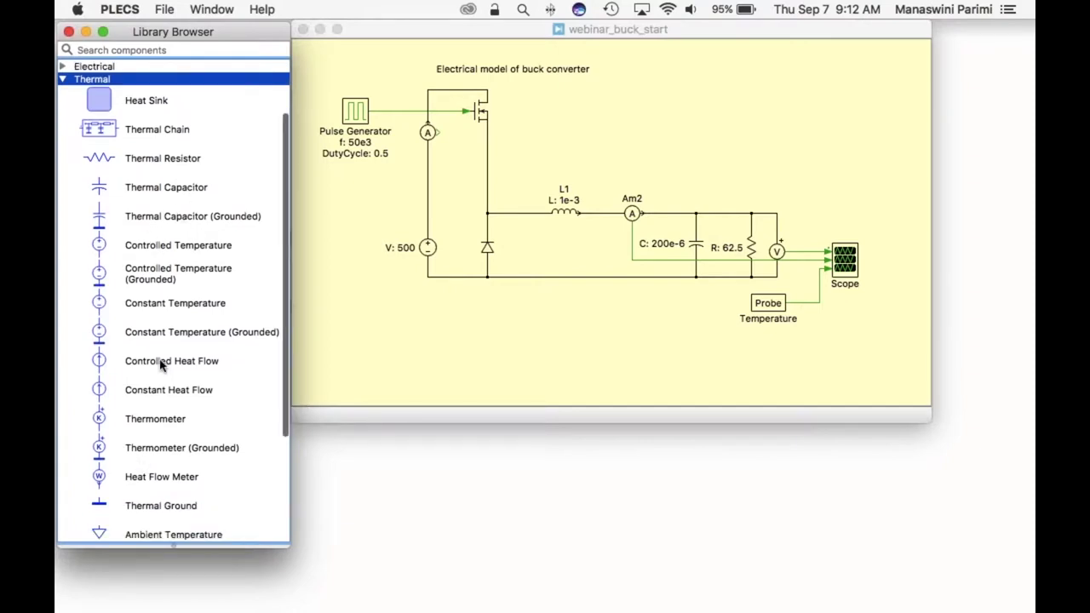
{"action": "scroll", "coordinate": [161, 362], "scroll_direction": "down", "scroll_amount": 1}
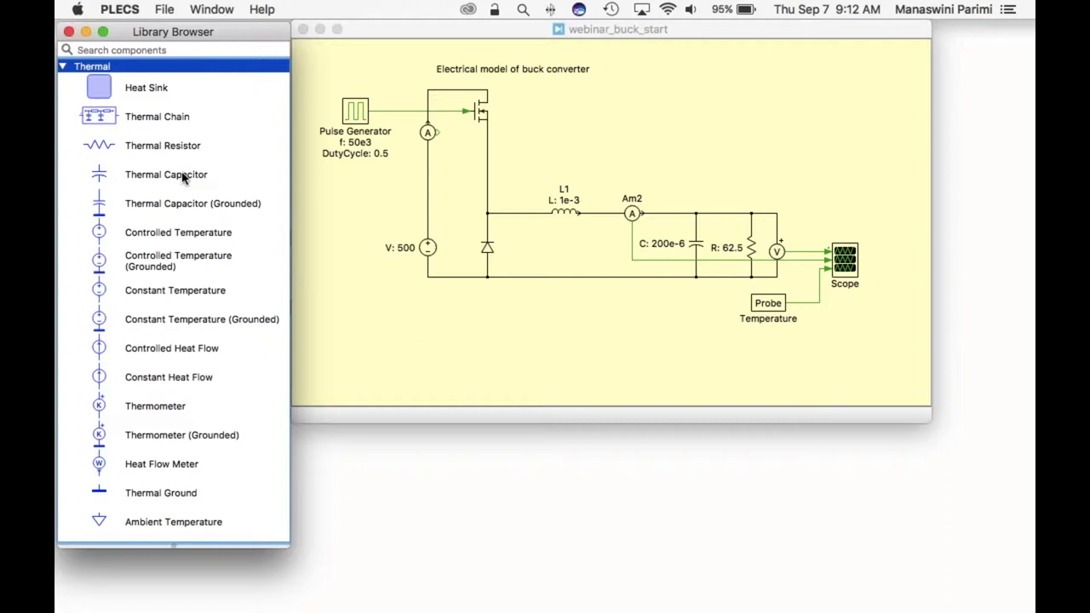
{"action": "left_click_drag", "start_coordinate": [104, 94], "coordinate": [482, 117]}
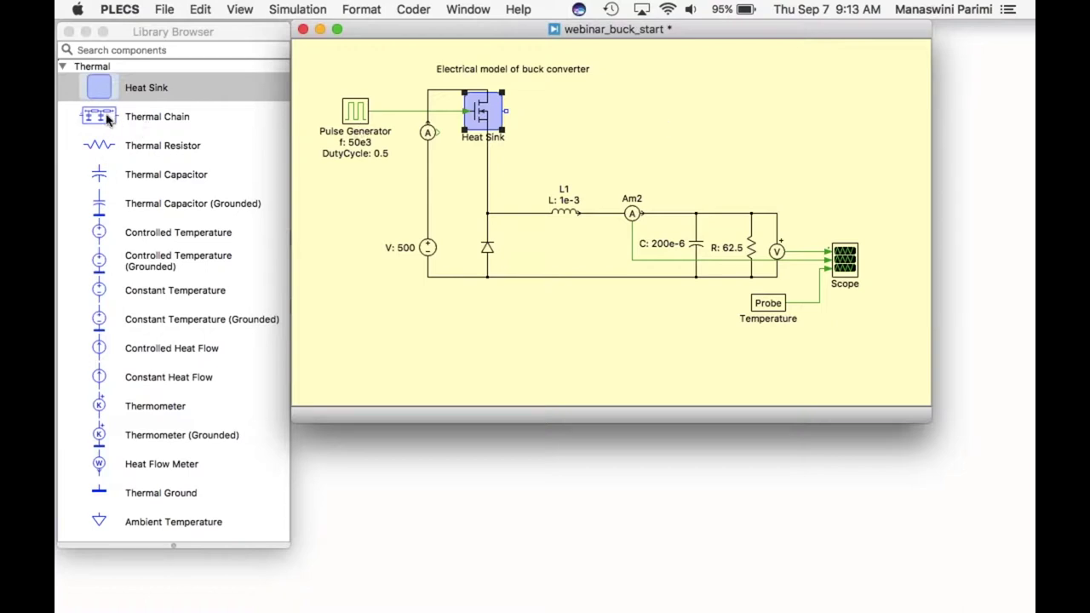
- Try a Thermal Chain beside the heat sink and inspect its resistance, capacitance and initial temperature parameters without changing them
{"action": "left_click_drag", "start_coordinate": [106, 120], "coordinate": [555, 117]}
{"action": "double_click", "coordinate": [555, 118]}
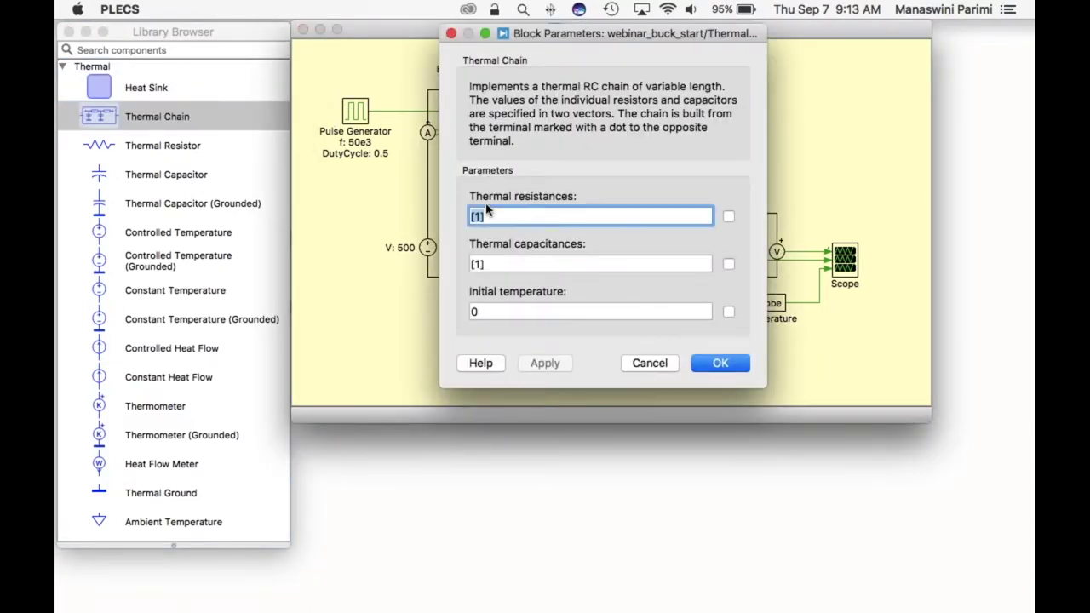
{"action": "left_click", "coordinate": [647, 364]}
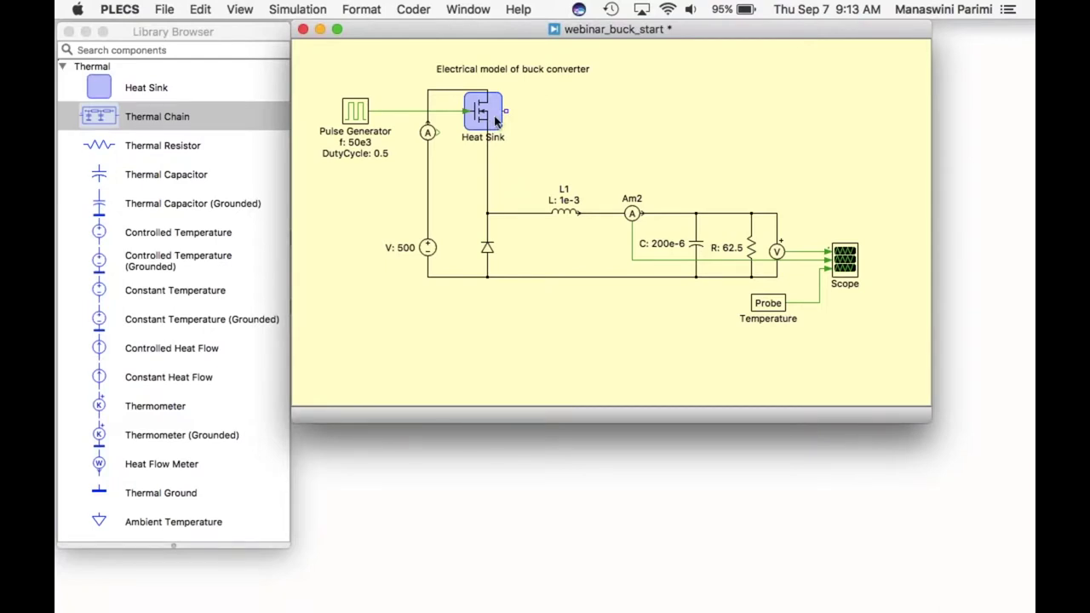
- Inspect the Heat Sink's parameters for number of terminals, thermal capacitance and initial temperature, then close its dialog
{"action": "double_click", "coordinate": [499, 122]}
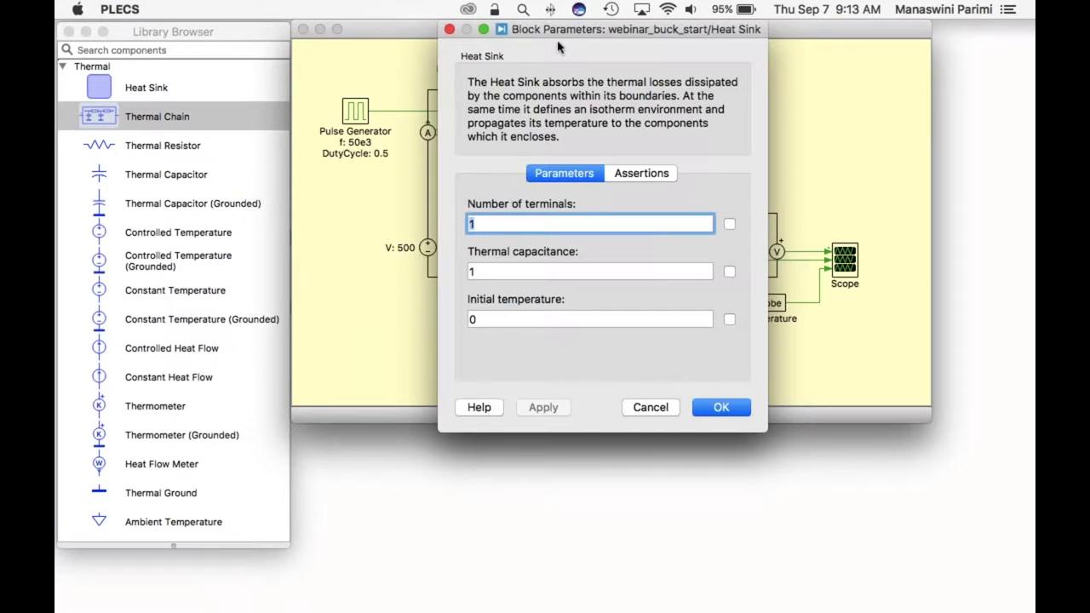
{"action": "left_click_drag", "start_coordinate": [558, 44], "coordinate": [761, 44]}
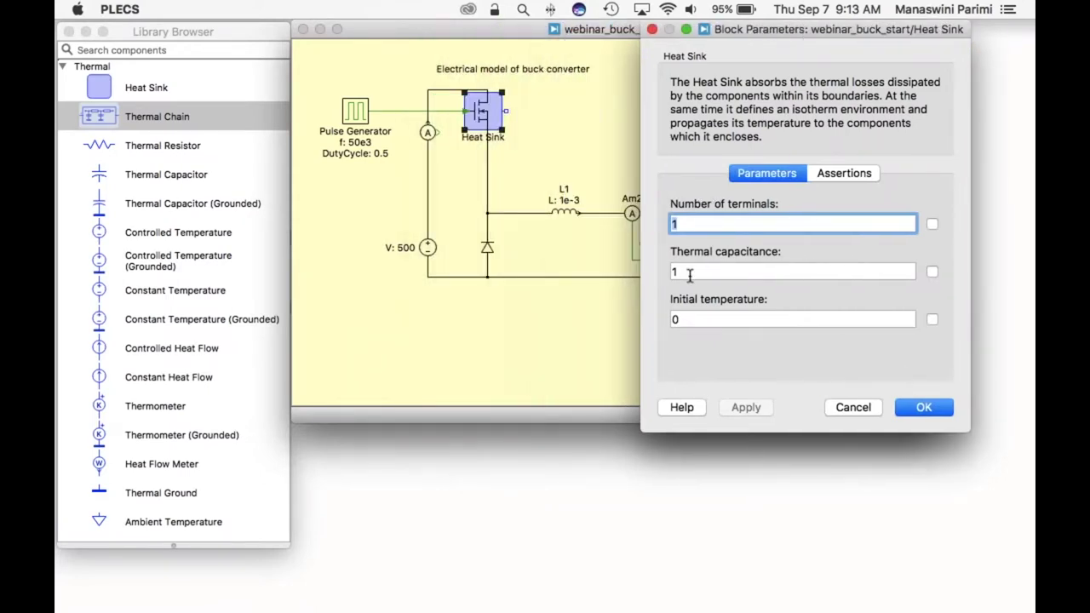
{"action": "left_click", "coordinate": [652, 30]}
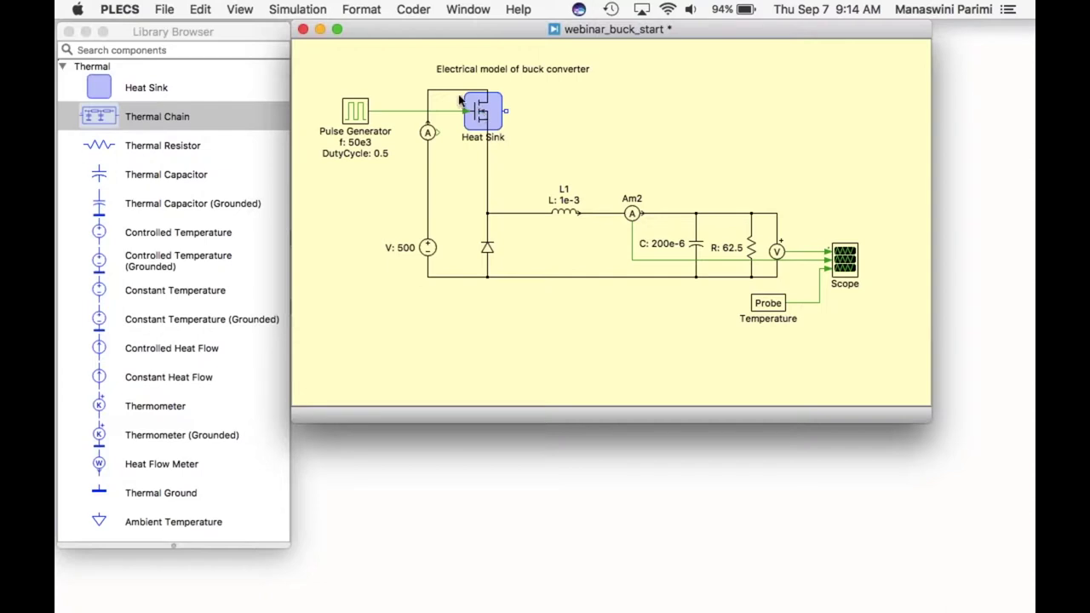
- Connect a Thermal Resistor to the heat sink's terminal and attach a Constant Temperature (Grounded) source to its other end
{"action": "left_click_drag", "start_coordinate": [133, 158], "coordinate": [532, 114]}
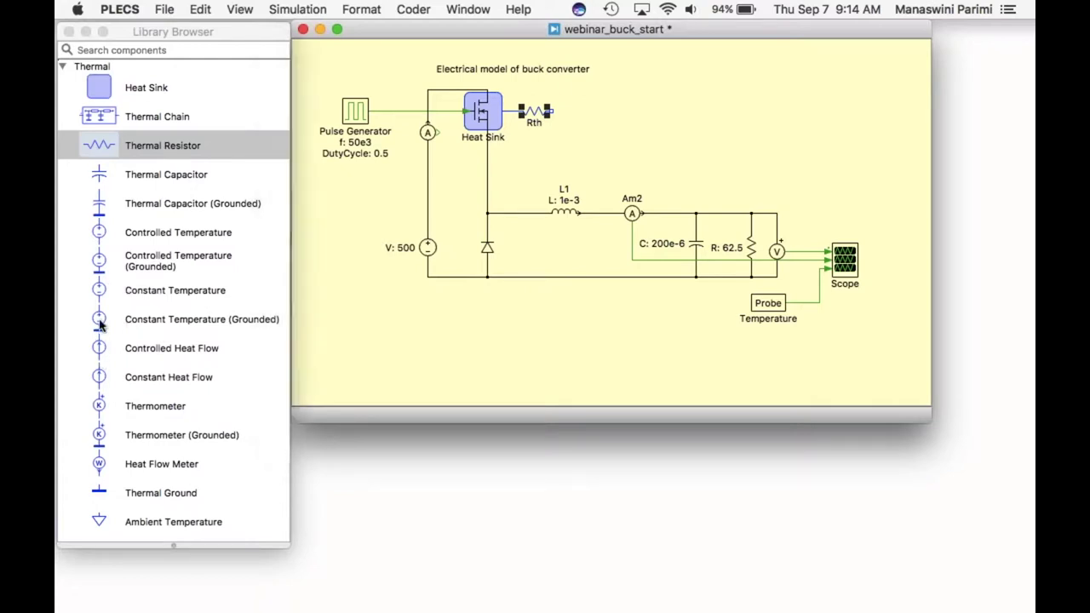
{"action": "left_click_drag", "start_coordinate": [98, 320], "coordinate": [554, 110]}
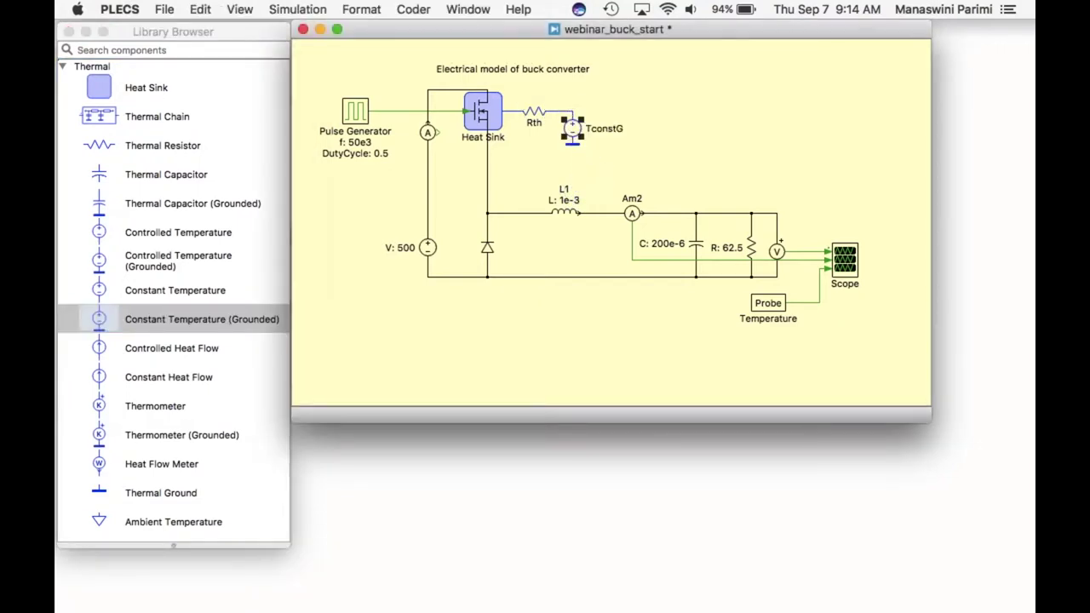
- Set the temperature of the grounded constant temperature source to 25
{"action": "double_click", "coordinate": [572, 130]}
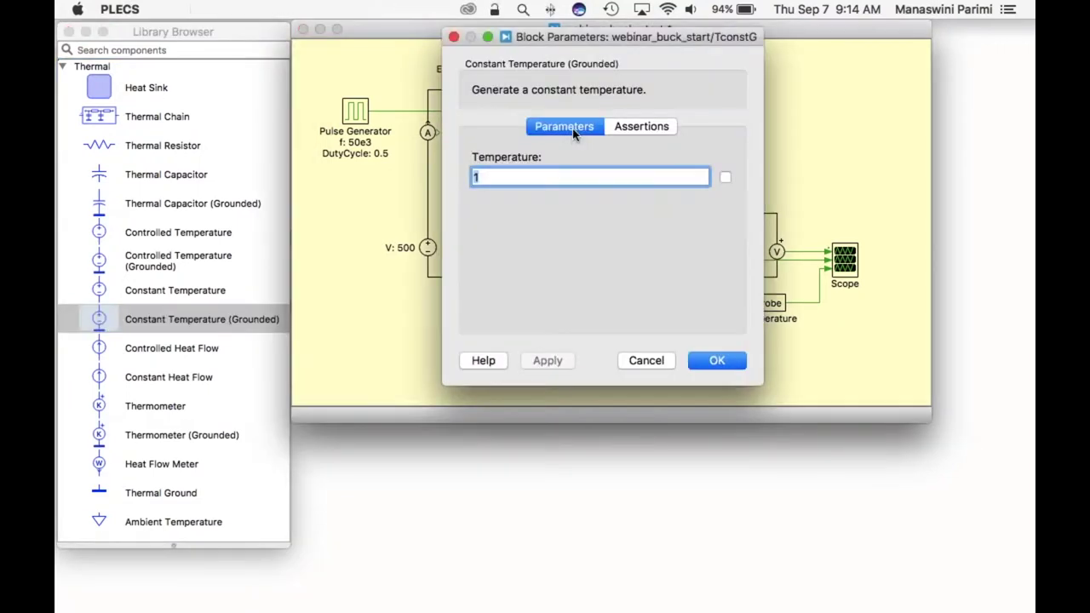
{"action": "left_click_drag", "start_coordinate": [598, 44], "coordinate": [648, 42]}
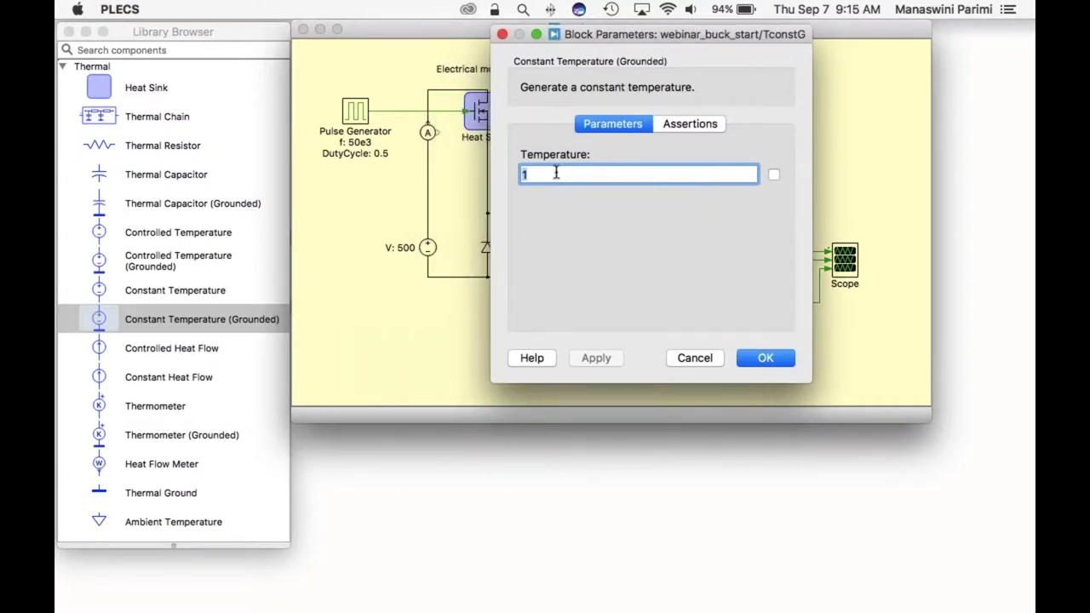
{"action": "type", "text": "2"}
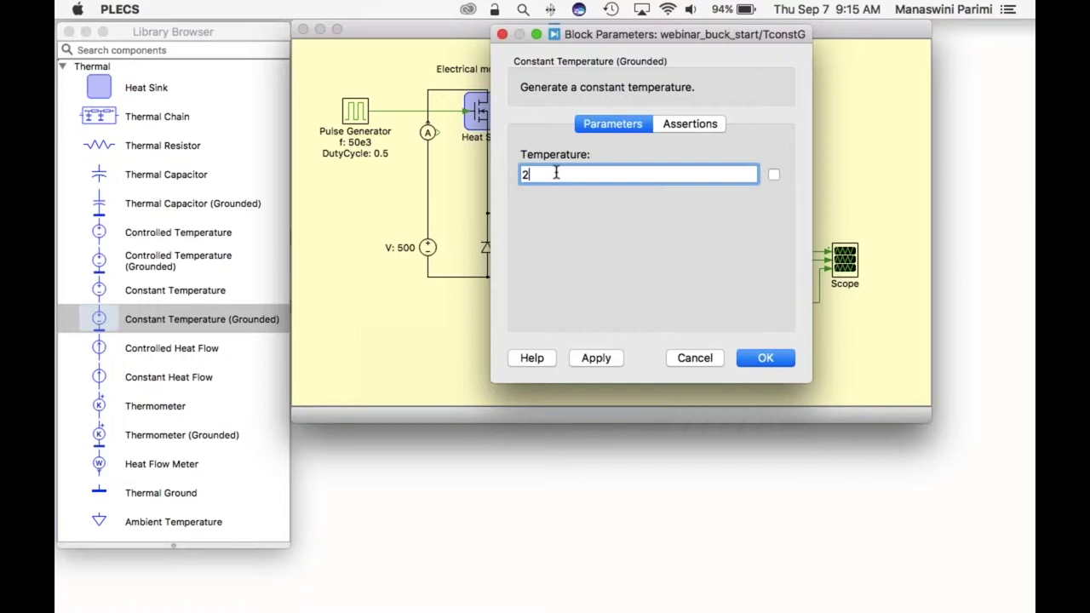
{"action": "type", "text": "5"}
{"action": "left_click", "coordinate": [598, 358]}
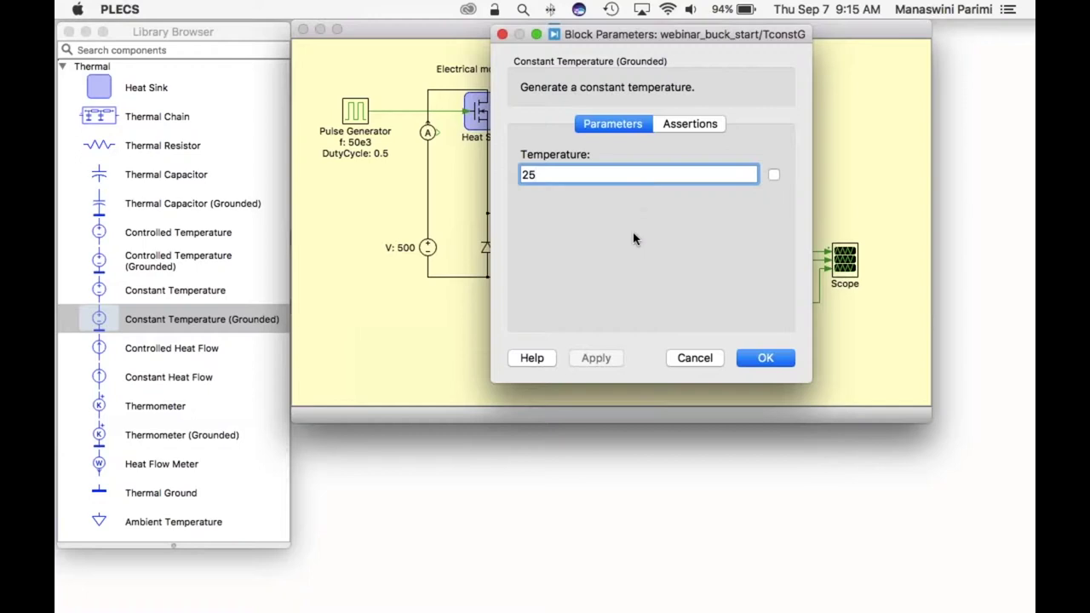
{"action": "left_click", "coordinate": [766, 358]}
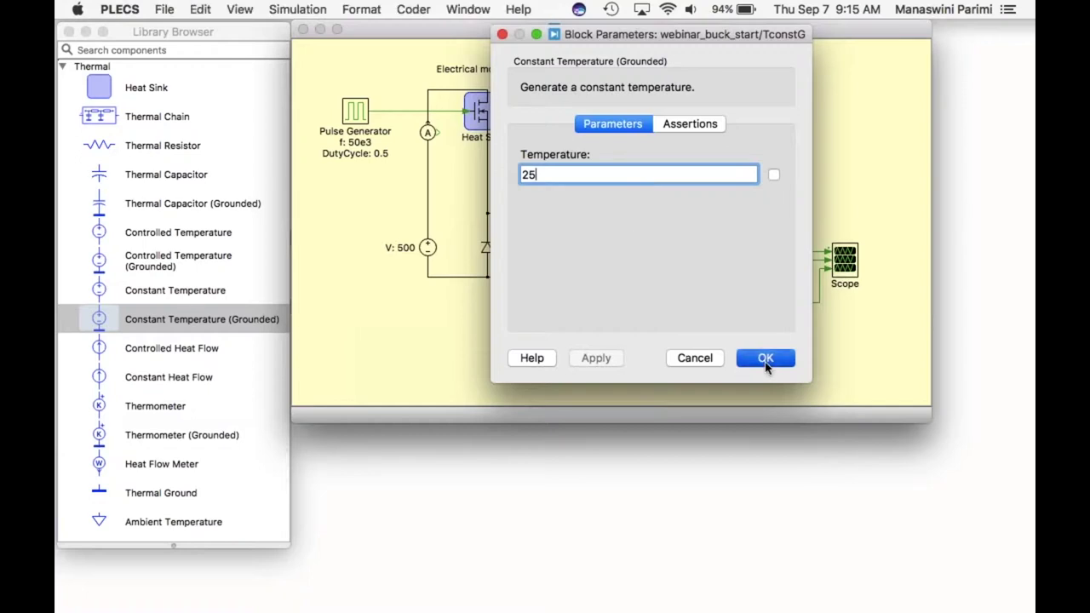
- Make the constant temperature source's temperature value display on the schematic
{"action": "double_click", "coordinate": [572, 129]}
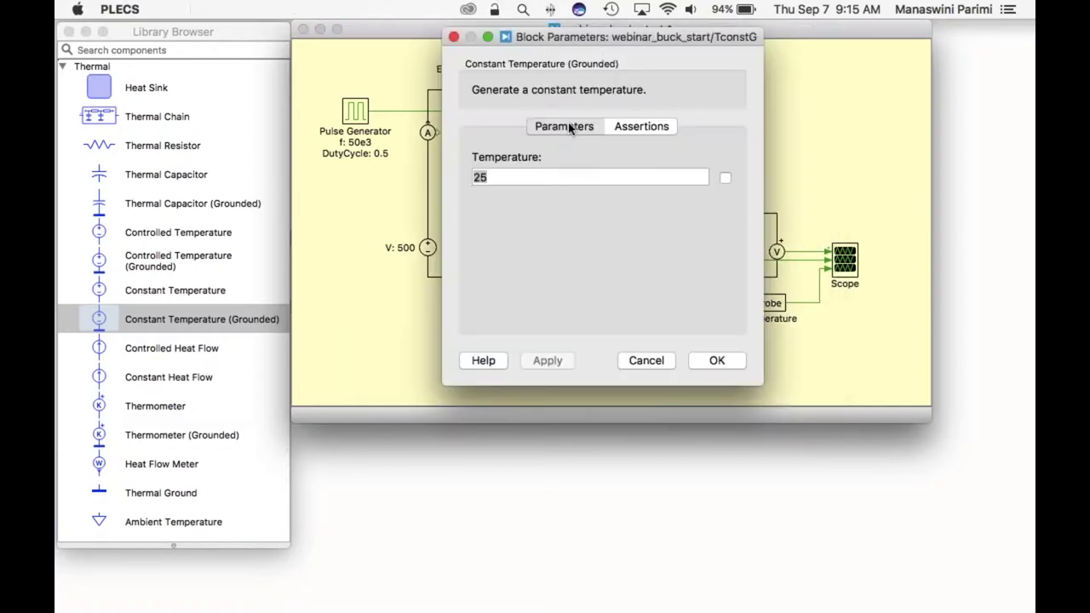
{"action": "left_click", "coordinate": [725, 178]}
{"action": "left_click", "coordinate": [549, 360]}
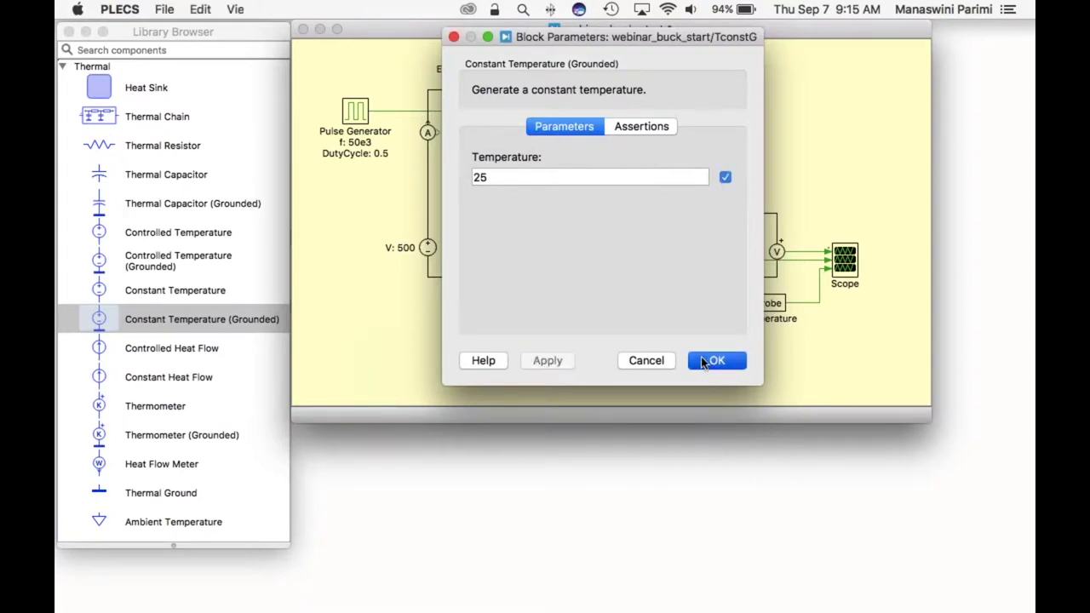
{"action": "left_click", "coordinate": [714, 361]}
- Set the thermal resistor's thermal resistance to 0.5 and display the value on the schematic
{"action": "double_click", "coordinate": [533, 113]}
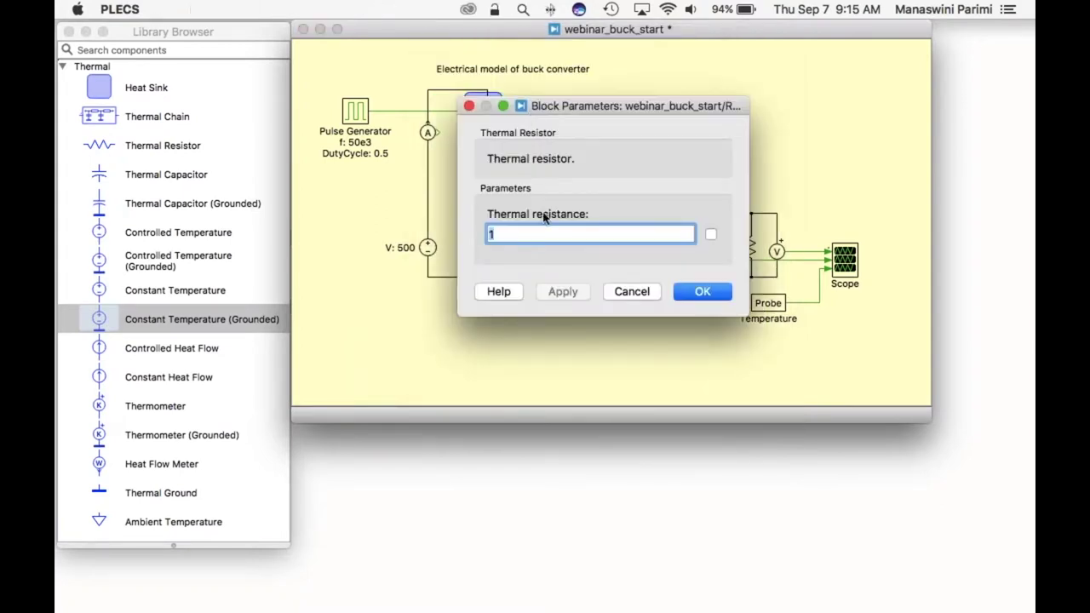
{"action": "type", "text": "0"}
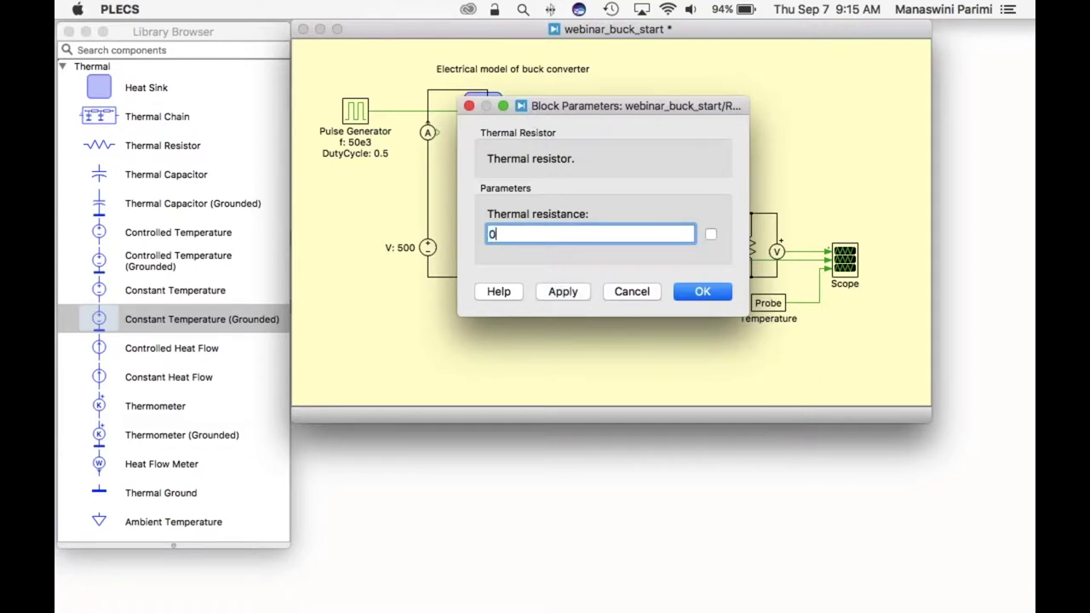
{"action": "type", "text": ".5"}
{"action": "left_click", "coordinate": [711, 234]}
{"action": "left_click", "coordinate": [565, 291]}
{"action": "left_click", "coordinate": [699, 291]}
{"action": "left_click", "coordinate": [645, 153]}
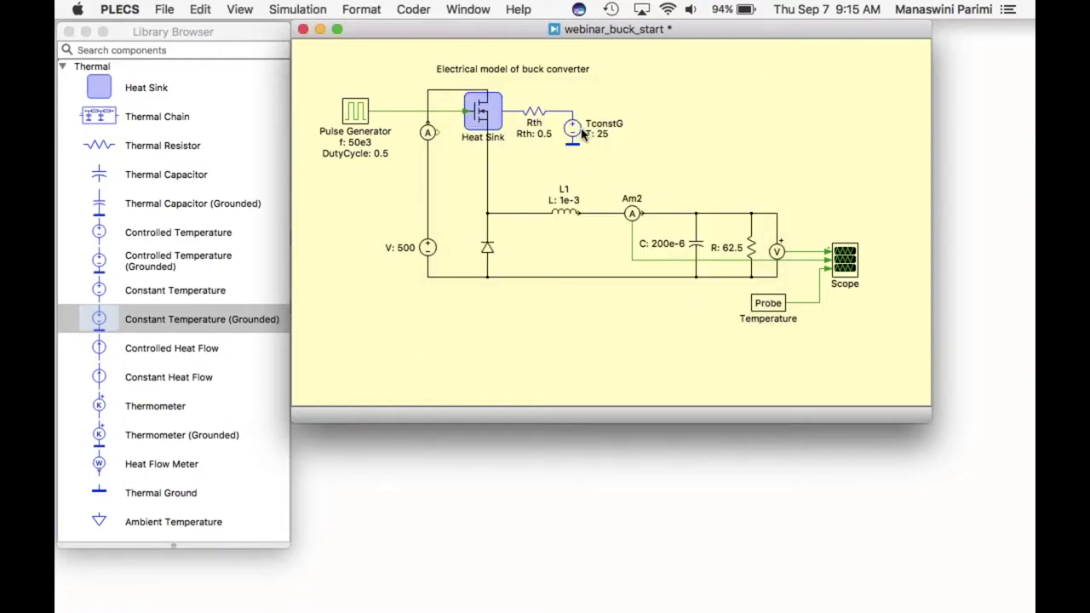
- Start a new blank thermal description for the MOSFET and enlarge its editor window
{"action": "double_click", "coordinate": [483, 118]}
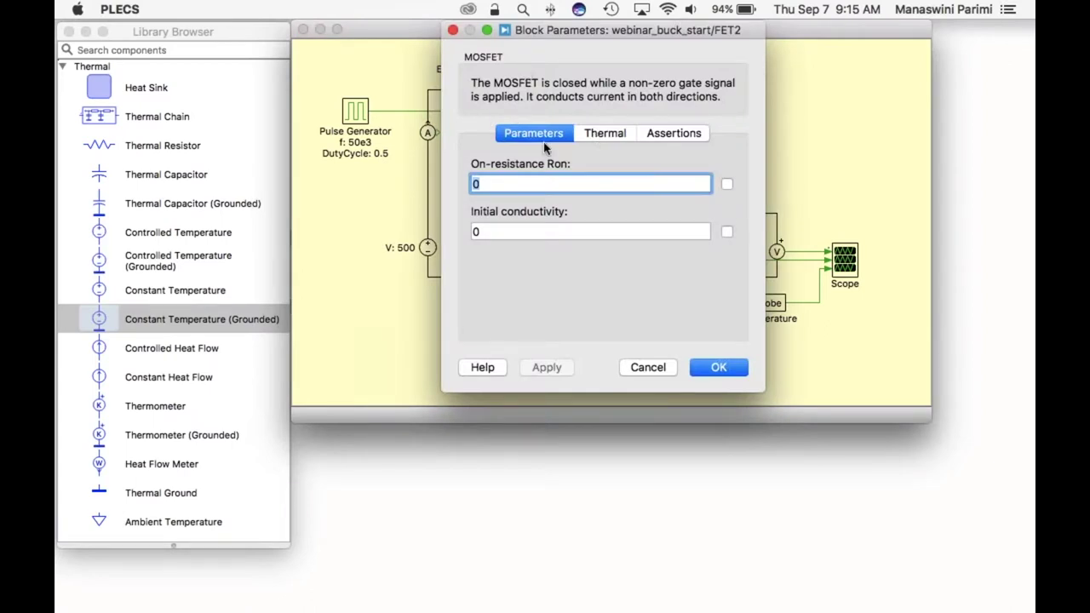
{"action": "left_click", "coordinate": [596, 136]}
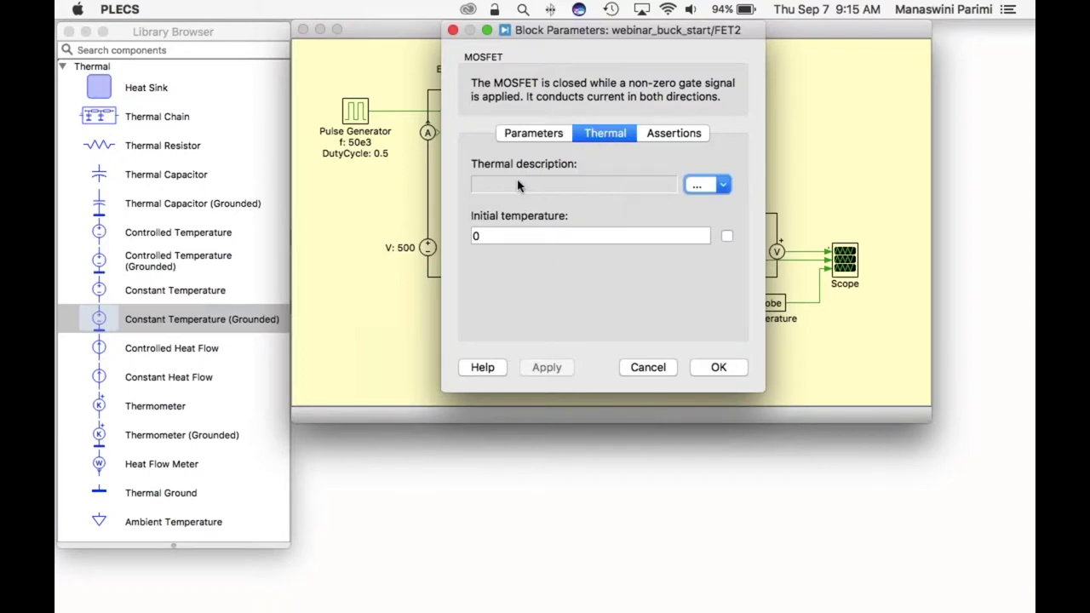
{"action": "left_click", "coordinate": [725, 188]}
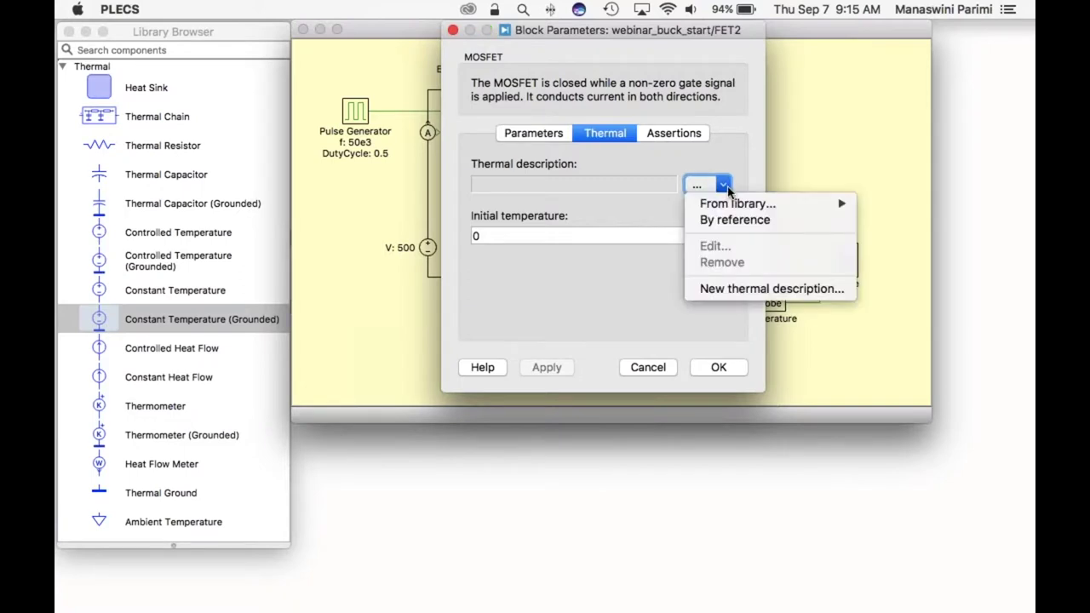
{"action": "mouse_move", "coordinate": [727, 198]}
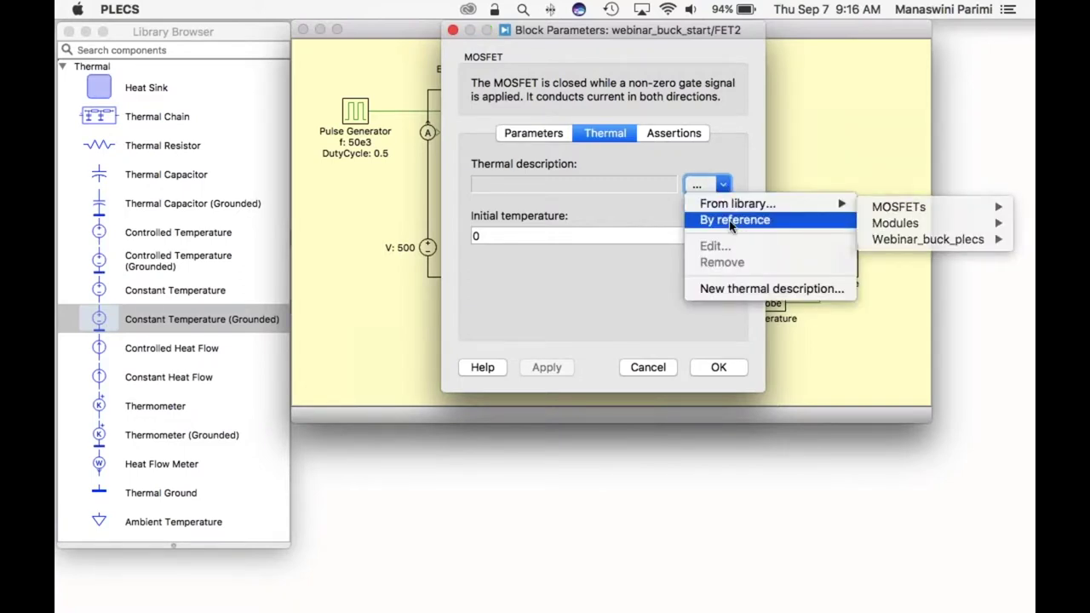
{"action": "left_click", "coordinate": [720, 289]}
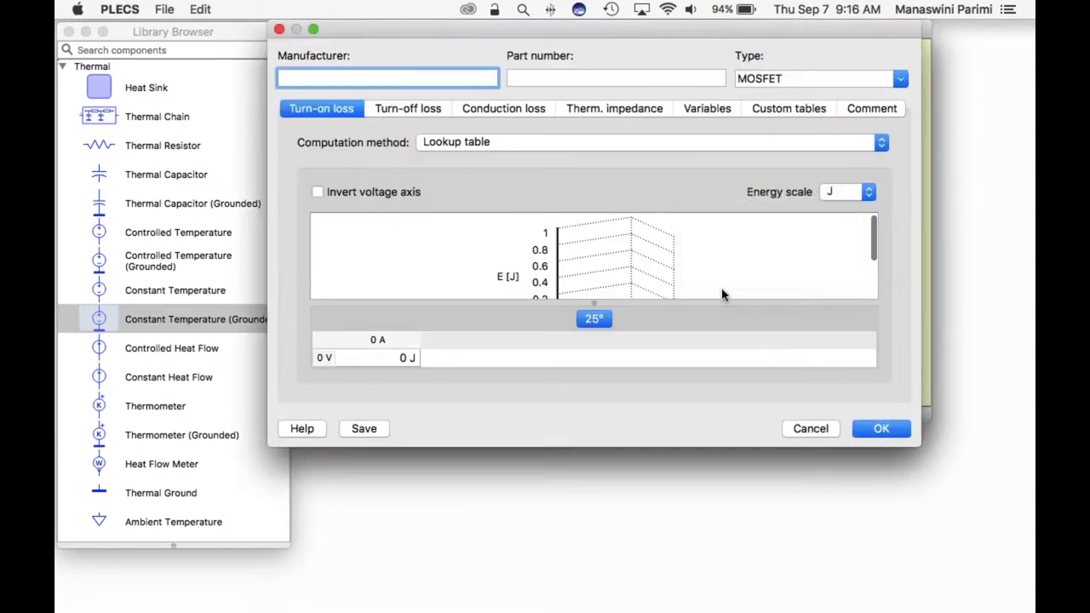
{"action": "left_click_drag", "start_coordinate": [923, 450], "coordinate": [969, 576]}
{"action": "left_click_drag", "start_coordinate": [440, 36], "coordinate": [422, 36]}
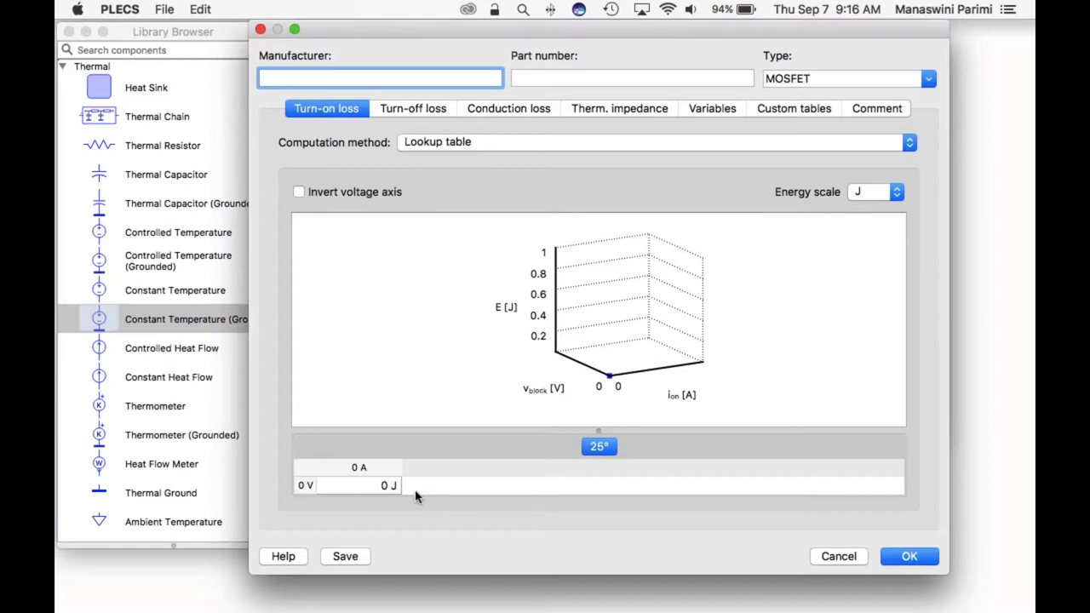
- Review the blank turn-off, conduction and turn-on loss tables, then close the new thermal description without saving
{"action": "left_click", "coordinate": [421, 116]}
{"action": "left_click", "coordinate": [499, 111]}
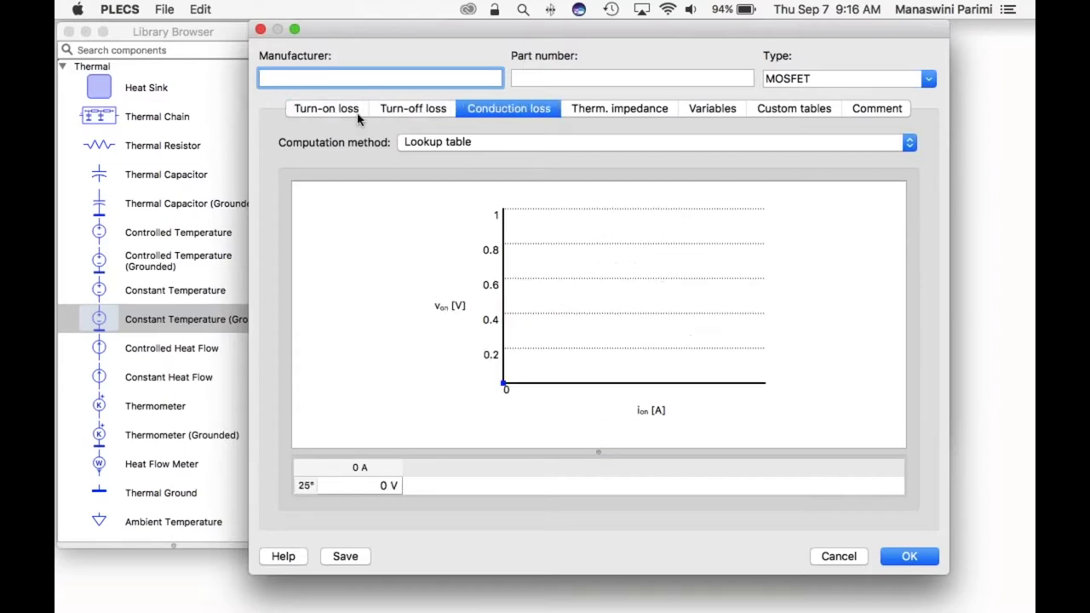
{"action": "left_click", "coordinate": [349, 115]}
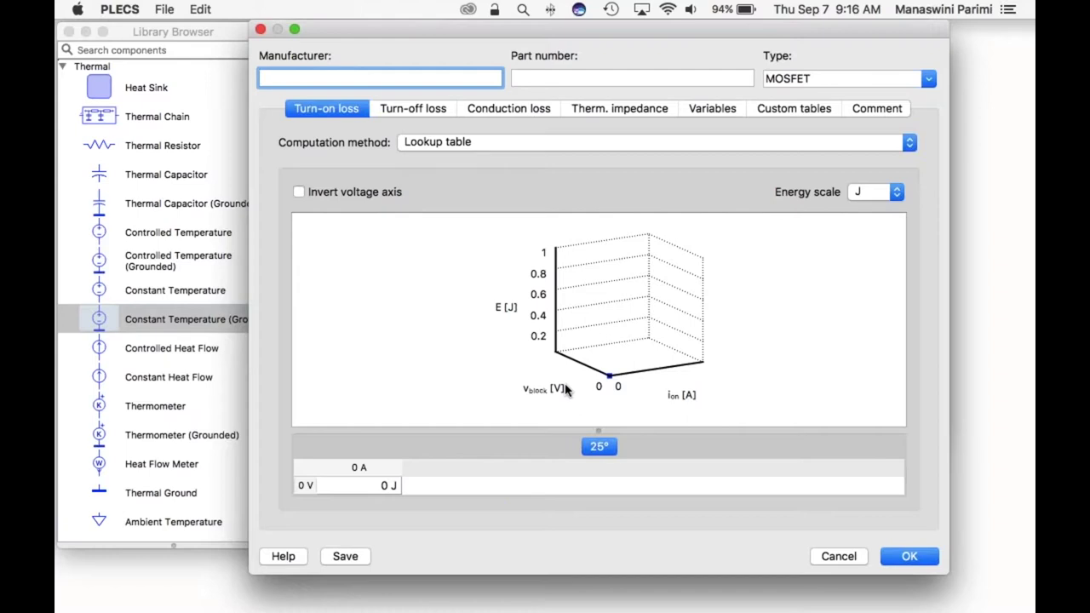
{"action": "left_click", "coordinate": [911, 558]}
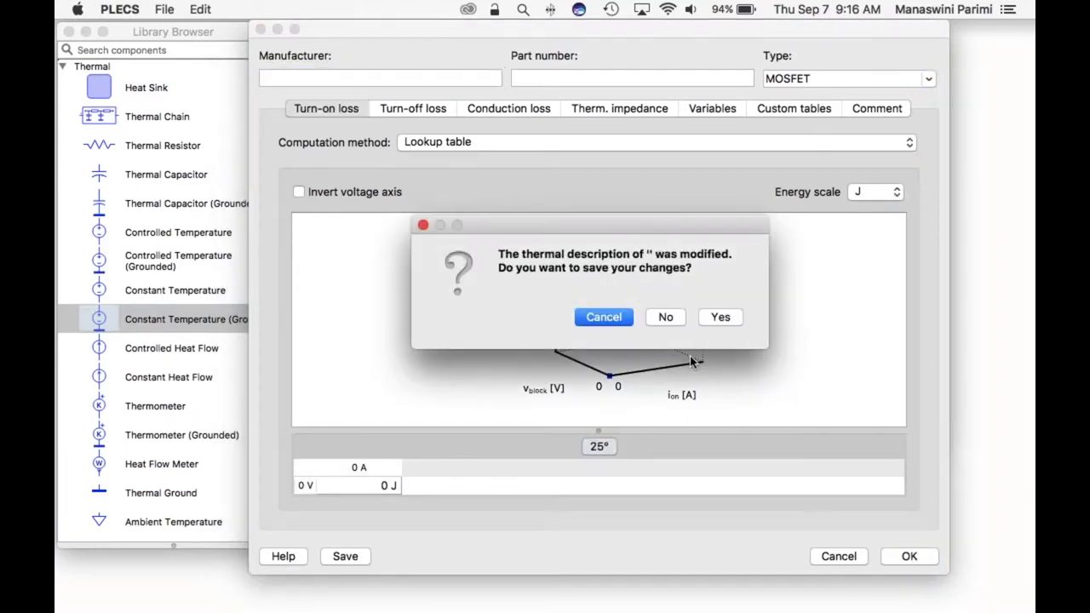
{"action": "left_click", "coordinate": [665, 318]}
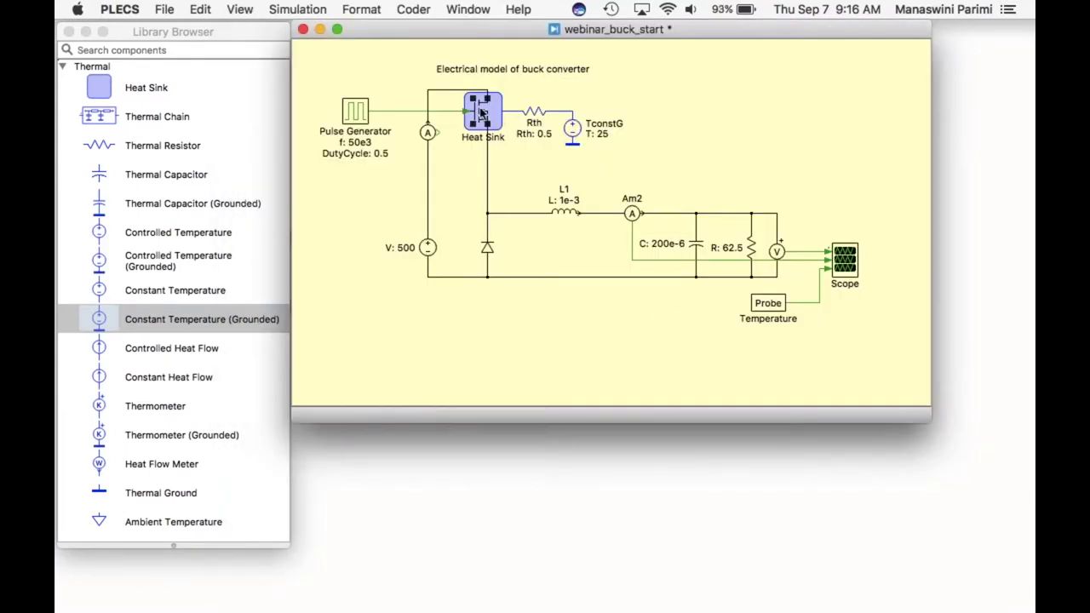
- Assign the C3M0280090D thermal description from the Webinar_buck_plecs library to the MOSFET
{"action": "double_click", "coordinate": [481, 109]}
{"action": "left_click", "coordinate": [722, 186]}
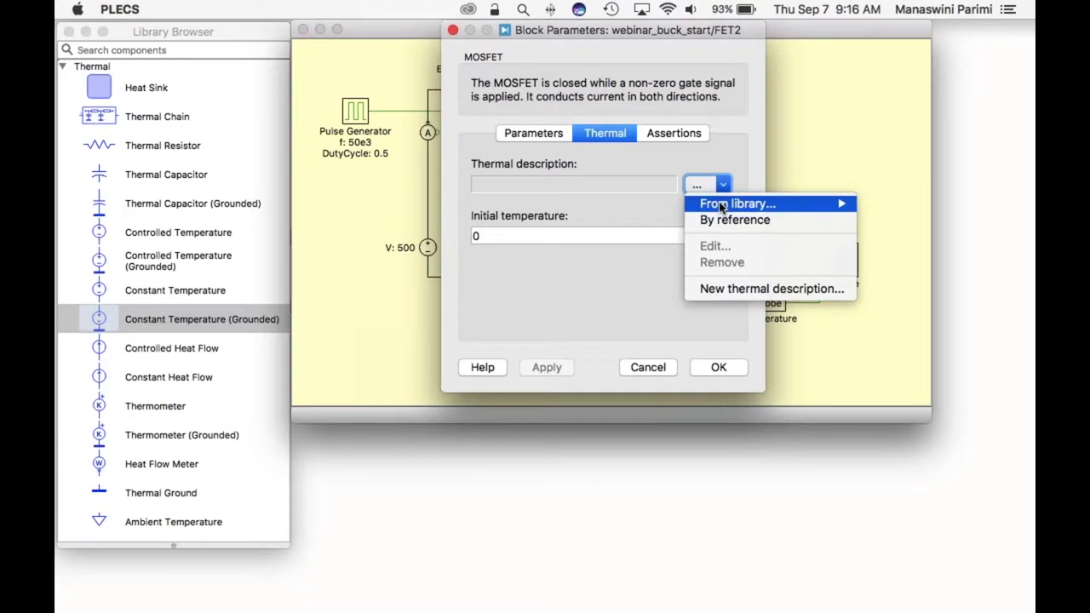
{"action": "mouse_move", "coordinate": [722, 207]}
{"action": "mouse_move", "coordinate": [924, 240]}
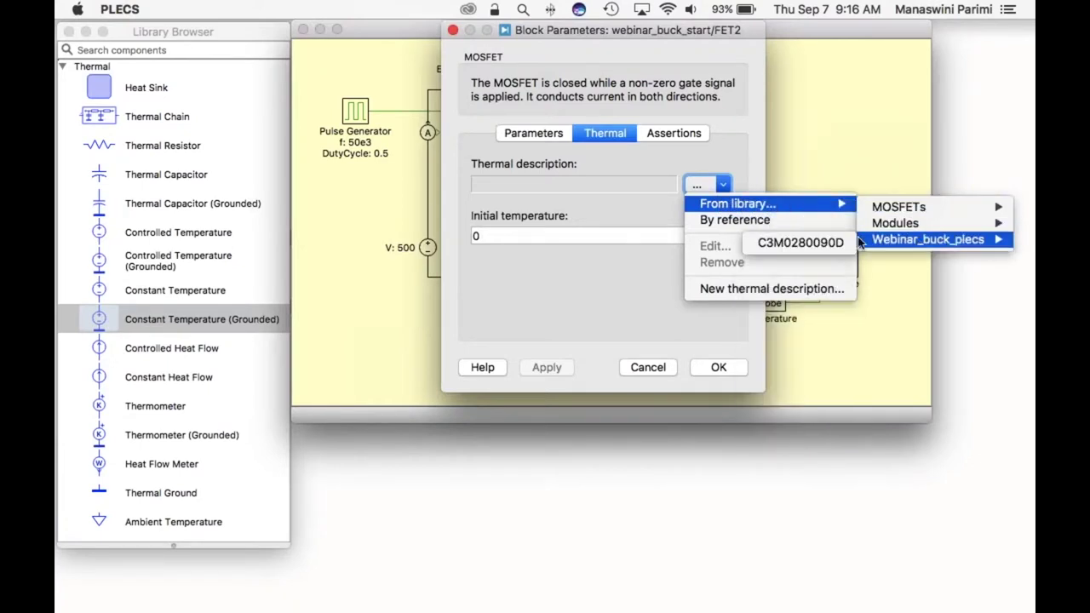
{"action": "left_click", "coordinate": [795, 243]}
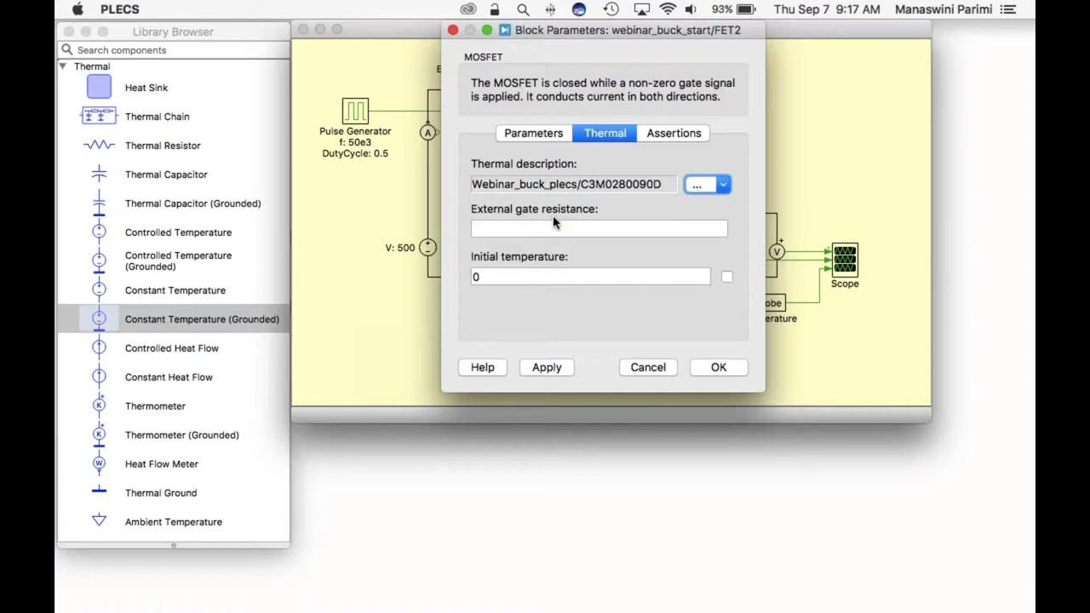
- Open the MOSFET's C3M0280090D thermal description, enlarge its editor and inspect the computation method options for turn-on loss
{"action": "left_click", "coordinate": [725, 190]}
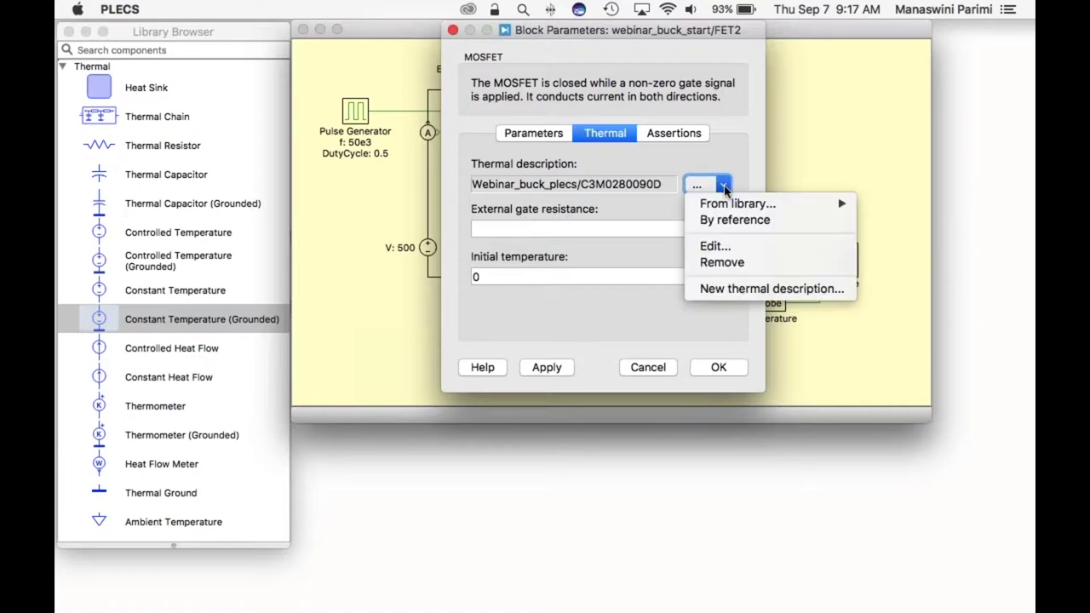
{"action": "left_click", "coordinate": [715, 247]}
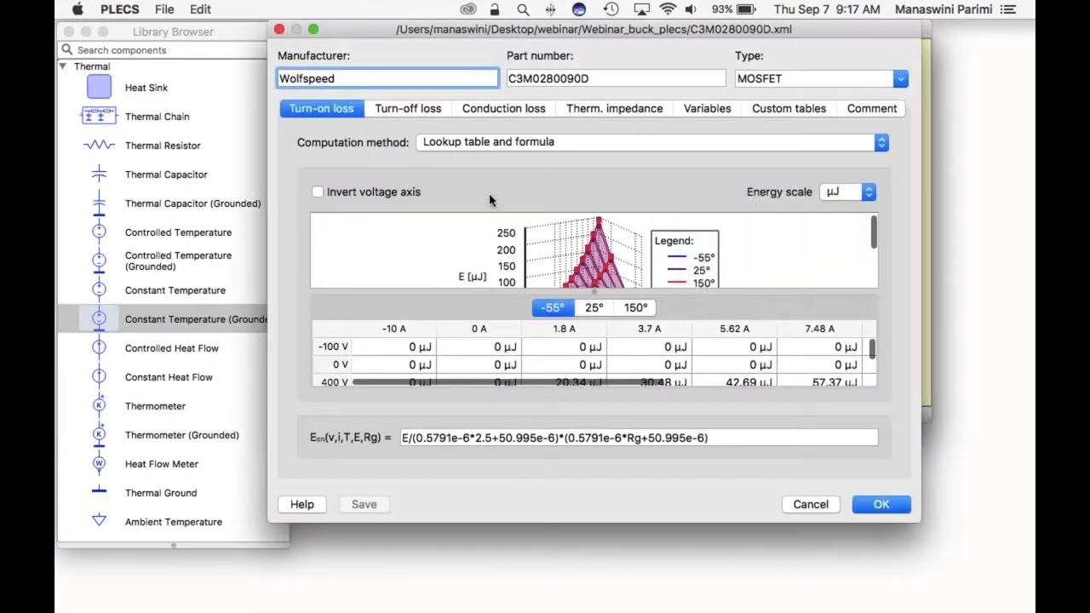
{"action": "left_click_drag", "start_coordinate": [394, 28], "coordinate": [321, 26]}
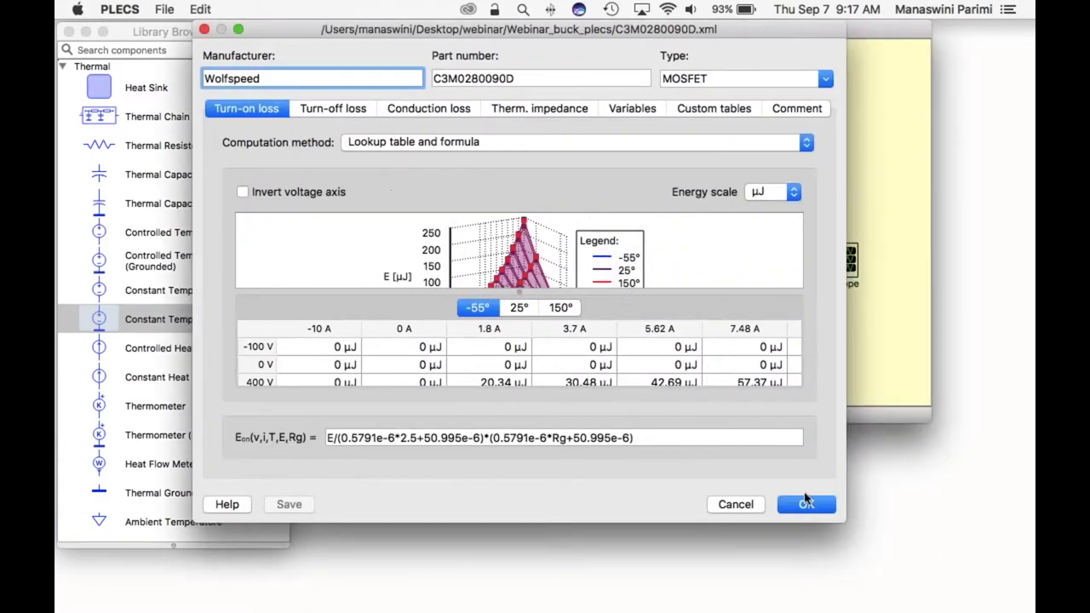
{"action": "left_click_drag", "start_coordinate": [845, 522], "coordinate": [923, 601]}
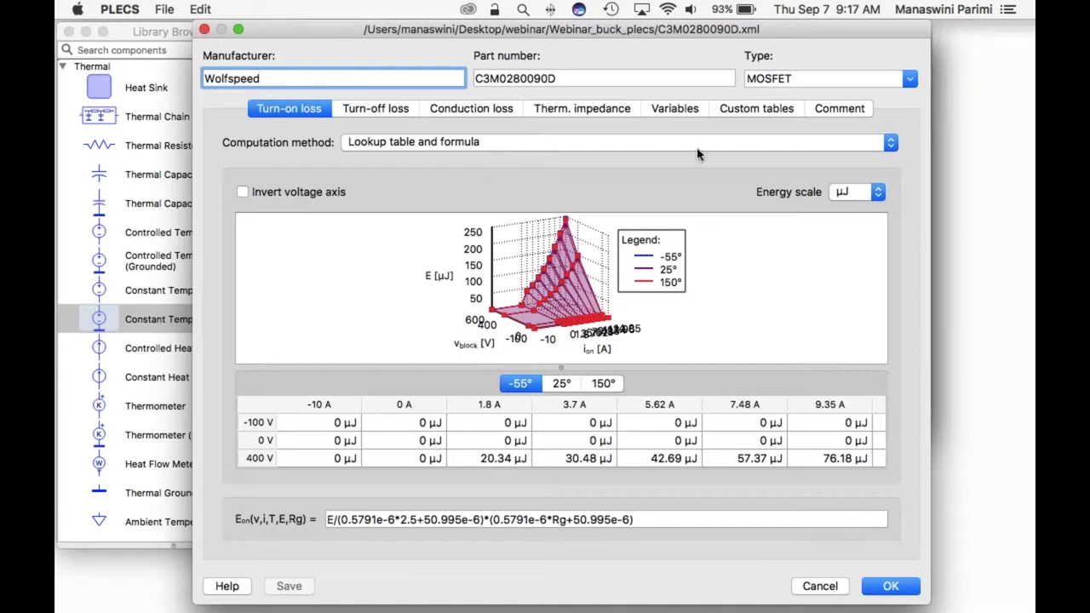
{"action": "left_click", "coordinate": [501, 149]}
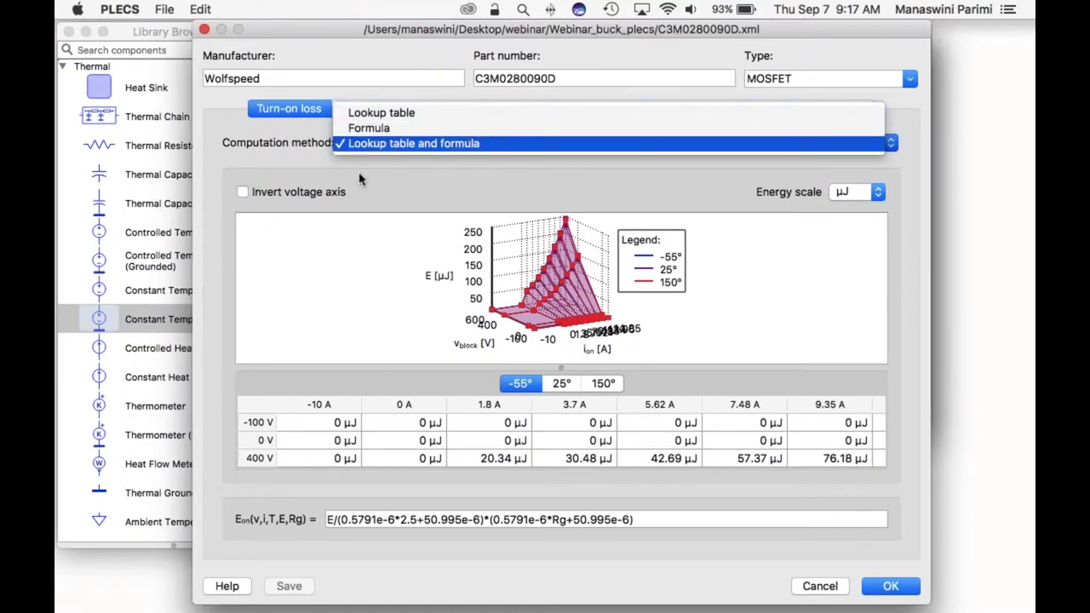
{"action": "left_click", "coordinate": [357, 231]}
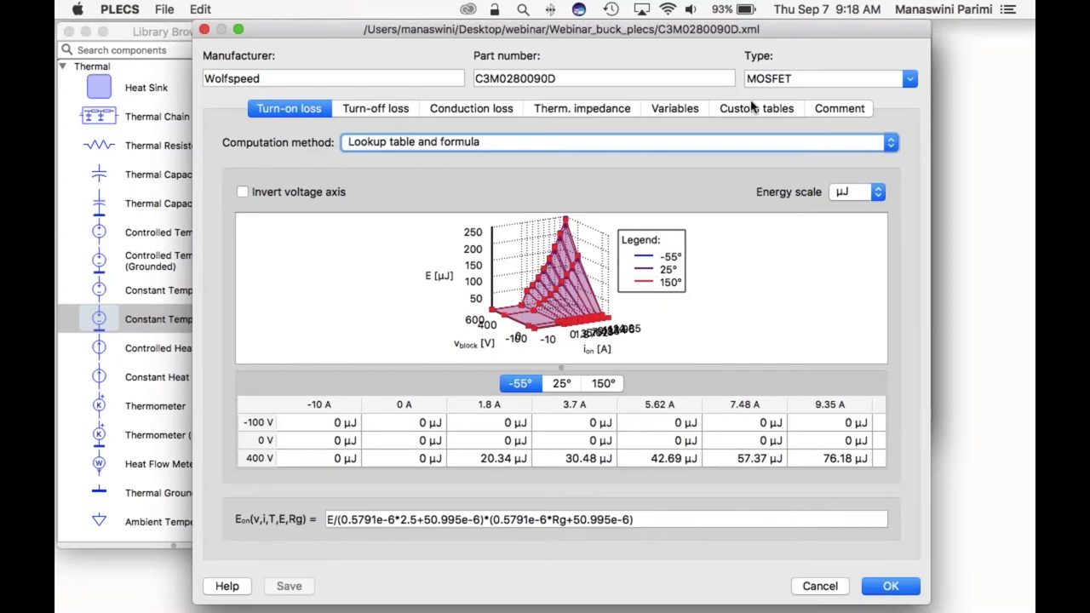
- Examine the thermal description's variables and its turn-off, conduction and turn-on loss data, rotating the turn-on loss plot
{"action": "left_click", "coordinate": [689, 113]}
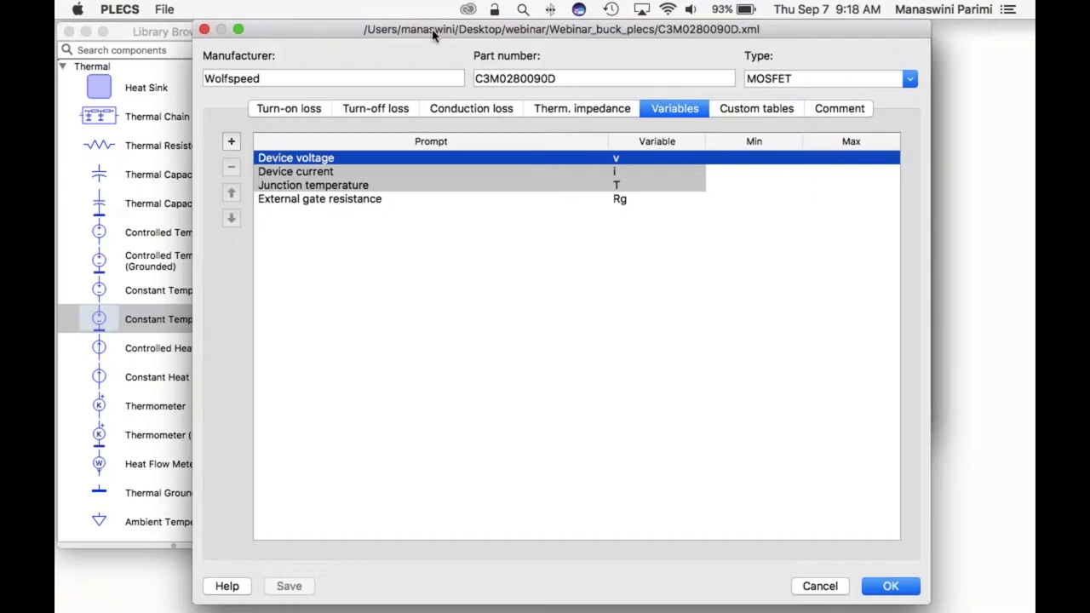
{"action": "left_click_drag", "start_coordinate": [433, 34], "coordinate": [431, 34]}
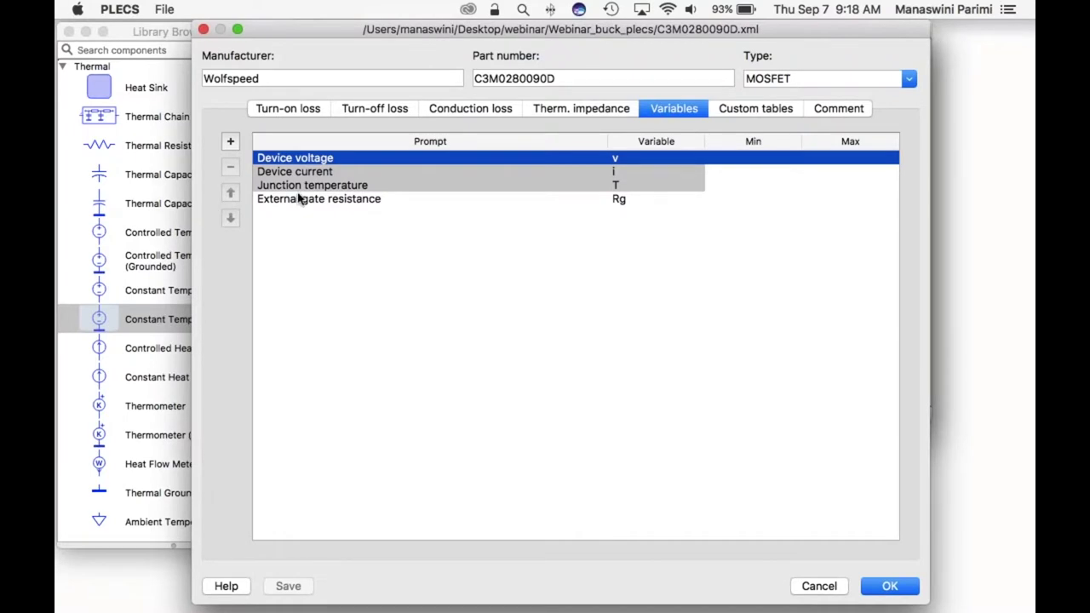
{"action": "left_click", "coordinate": [289, 114]}
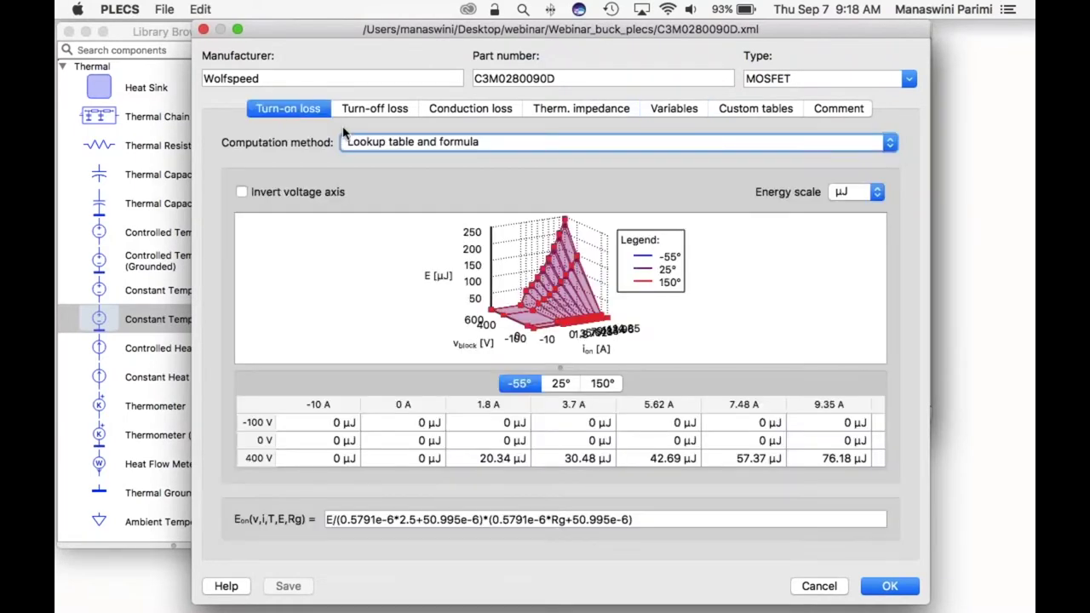
{"action": "left_click", "coordinate": [365, 108]}
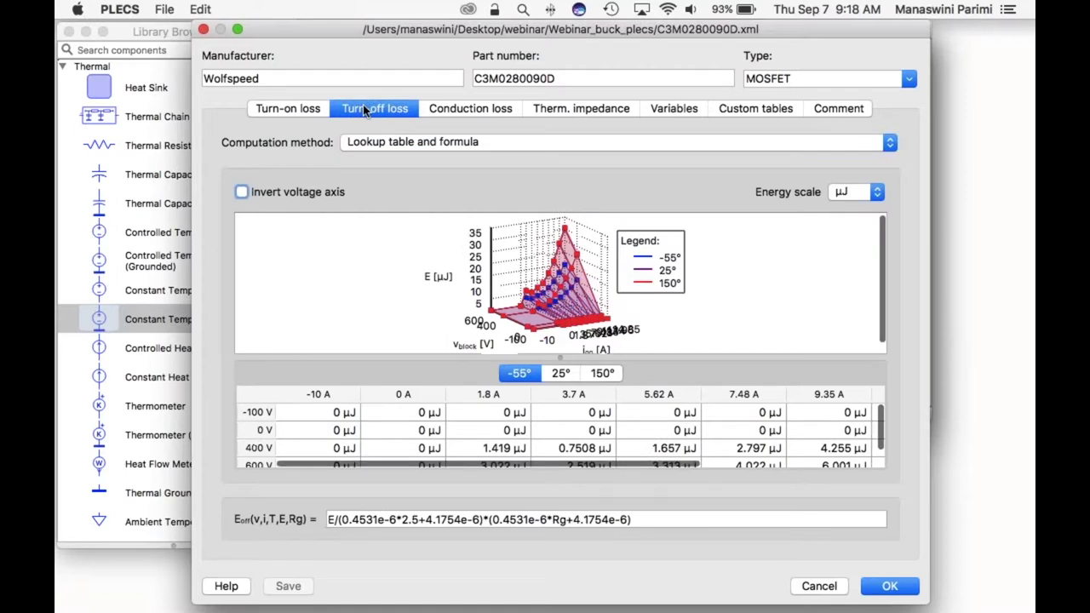
{"action": "left_click", "coordinate": [474, 111]}
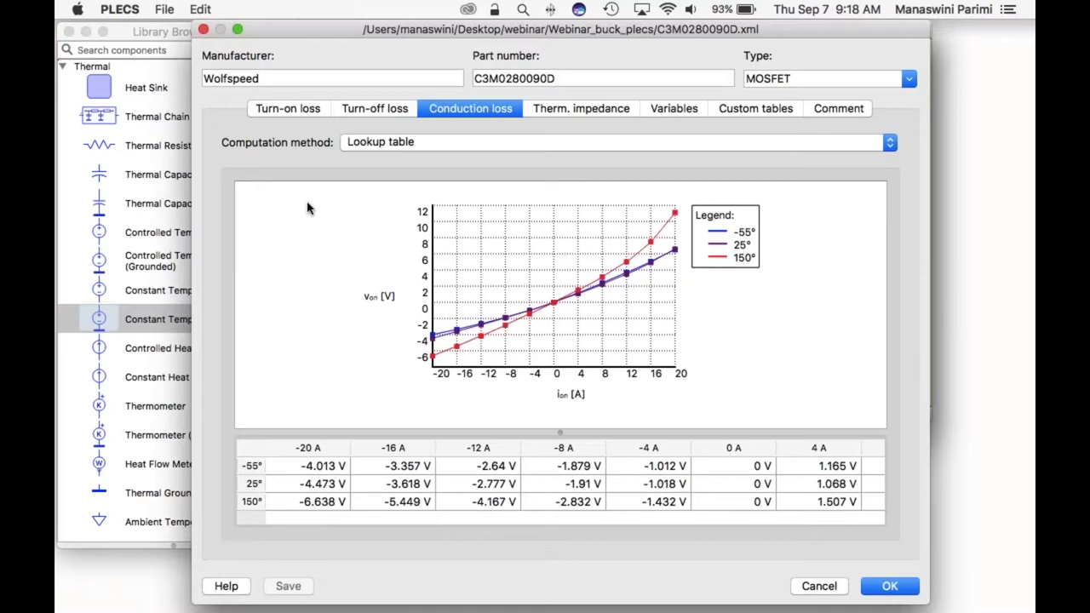
{"action": "left_click", "coordinate": [303, 112]}
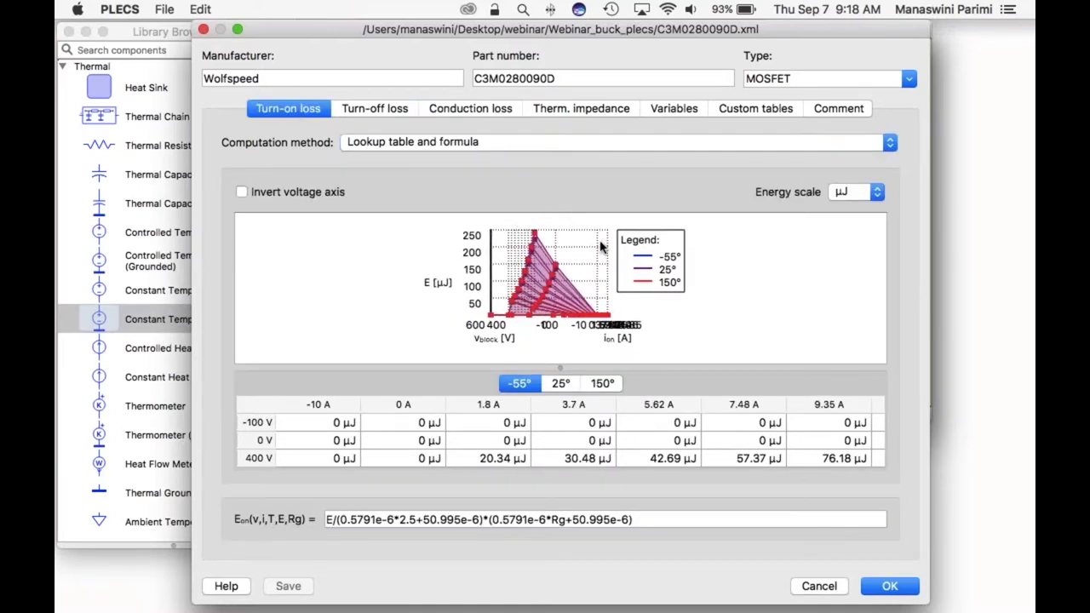
- Examine the rest of the turn-on loss table and the Cauer thermal impedance data, comparing them with the schematic's heat sink network
{"action": "scroll", "coordinate": [630, 443], "scroll_direction": "down", "scroll_amount": 1}
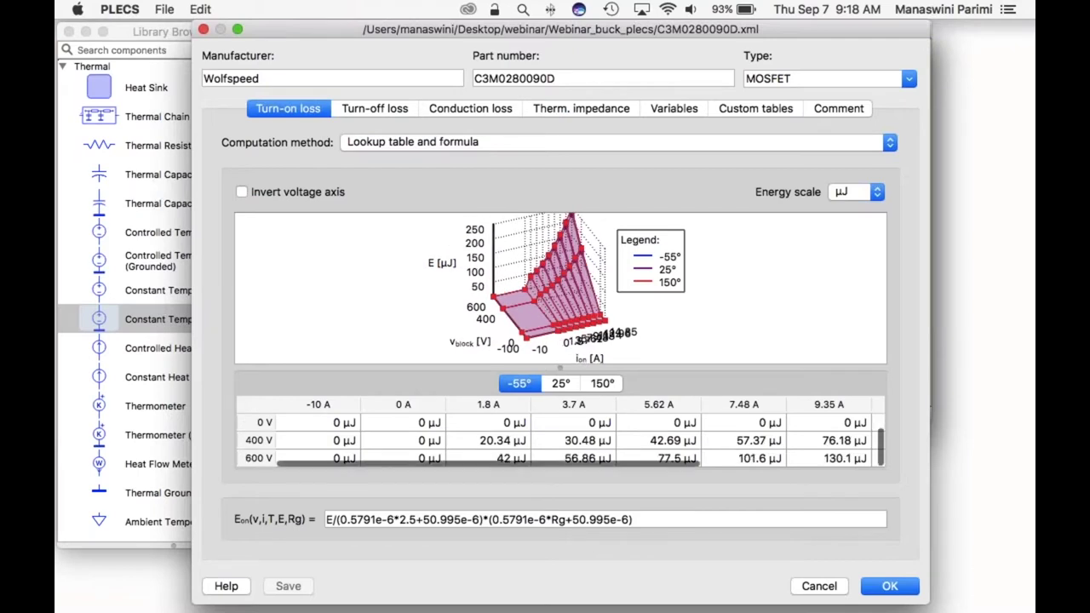
{"action": "left_click", "coordinate": [575, 113]}
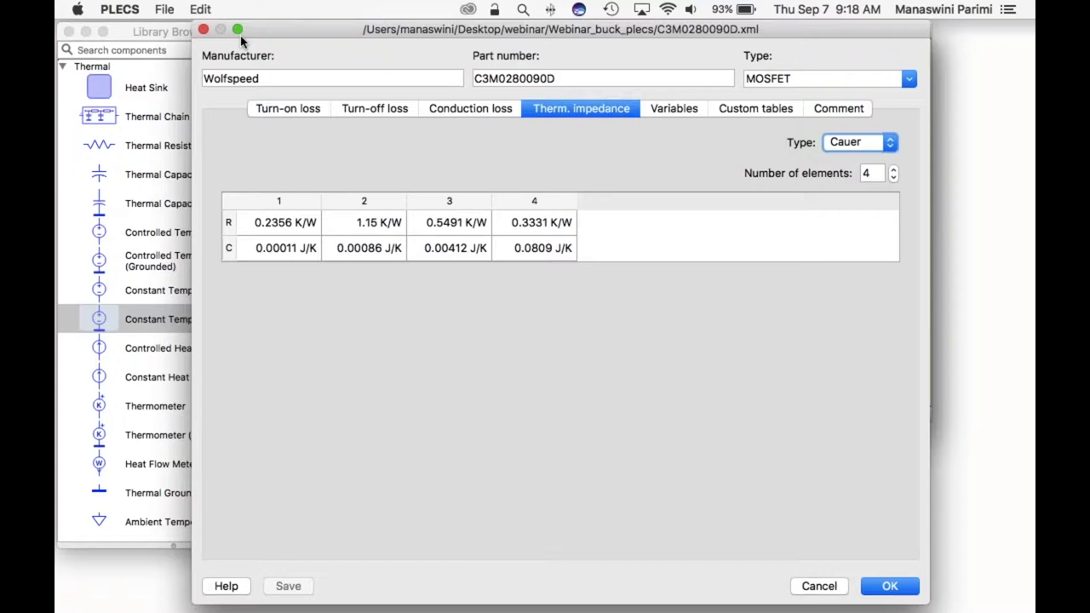
{"action": "left_click_drag", "start_coordinate": [287, 34], "coordinate": [359, 218]}
{"action": "left_click", "coordinate": [526, 145]}
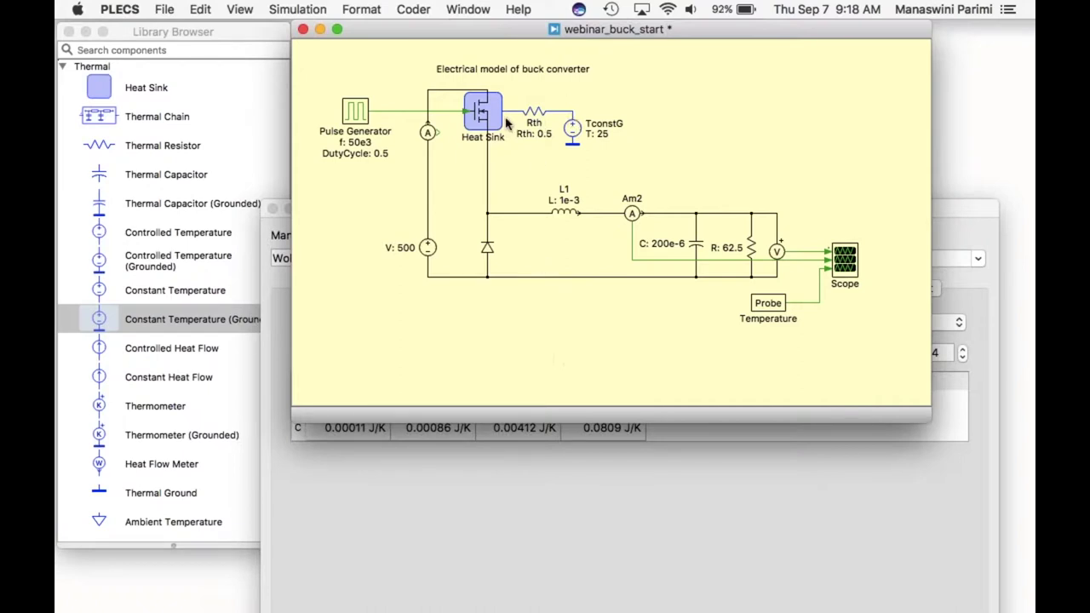
{"action": "key", "text": "super+grave"}
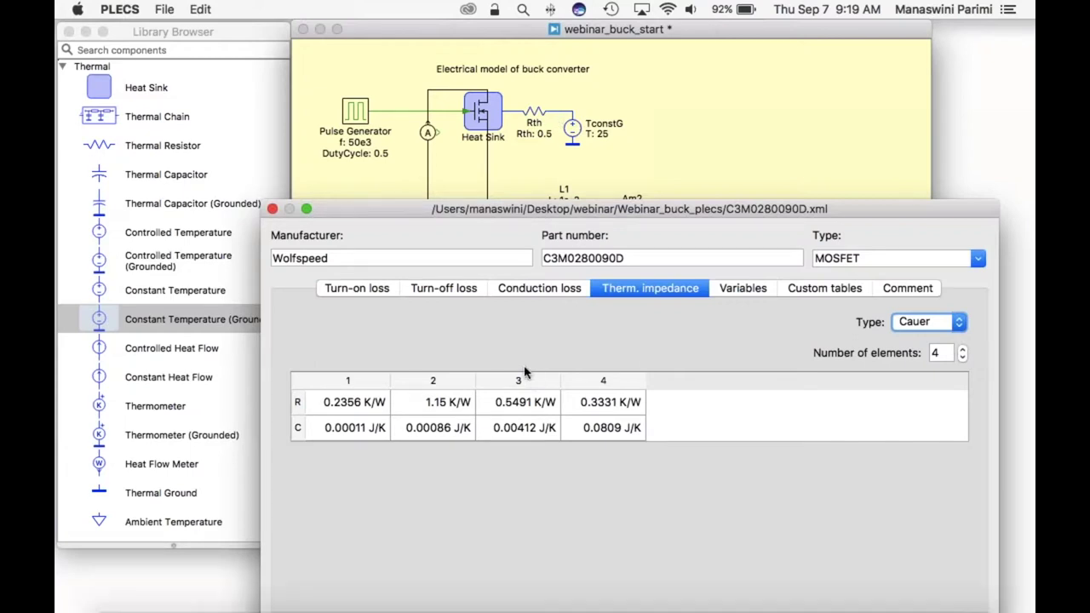
{"action": "left_click_drag", "start_coordinate": [610, 214], "coordinate": [583, 166]}
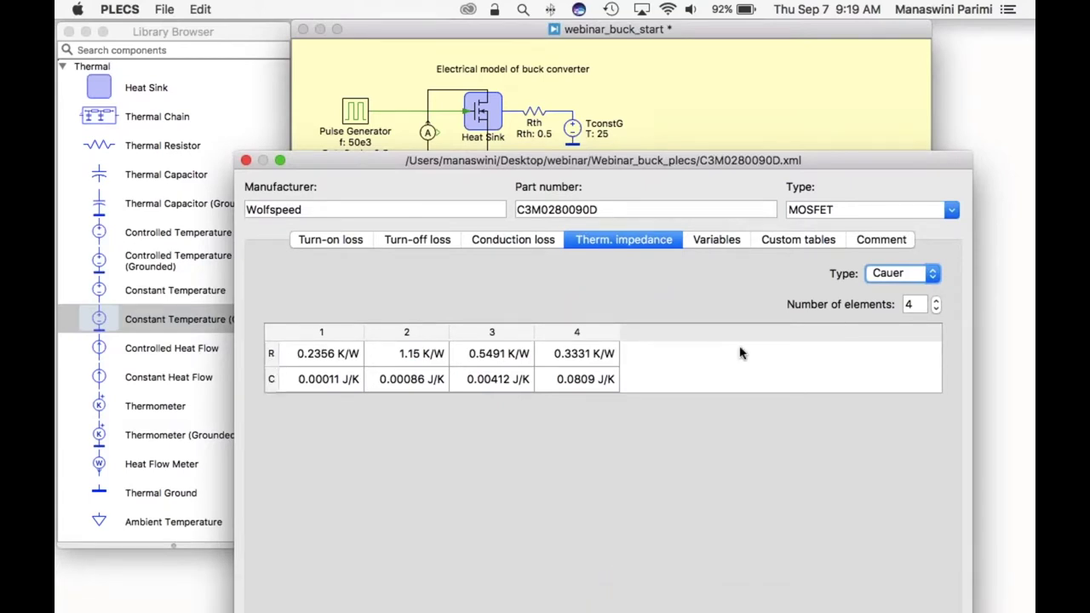
- Show the Foster type for the thermal impedance, return to the turn-on loss data, and close the thermal description without saving
{"action": "left_click", "coordinate": [918, 274]}
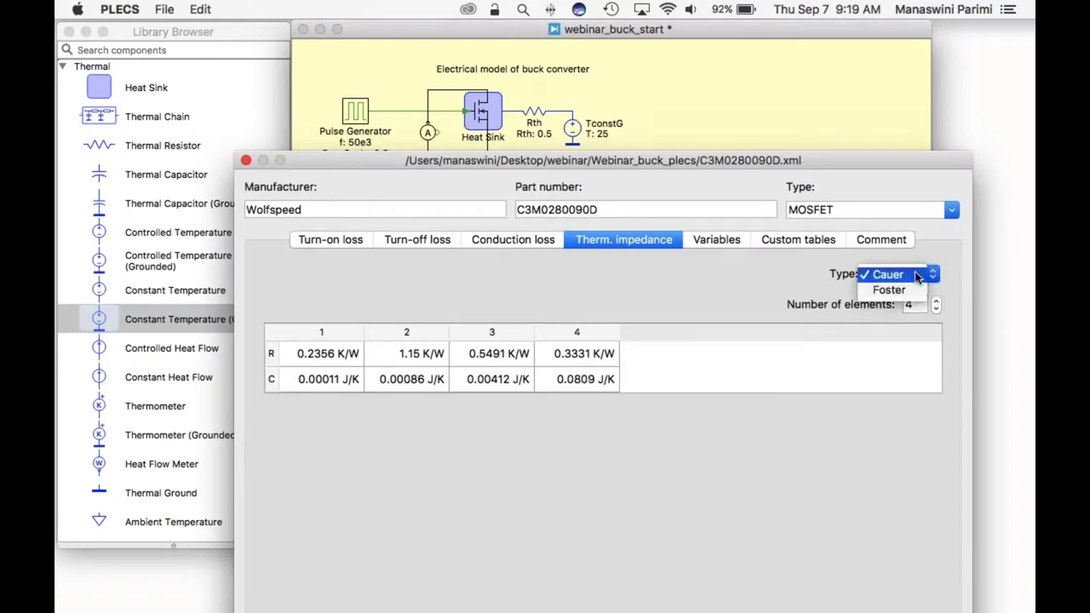
{"action": "left_click", "coordinate": [902, 290]}
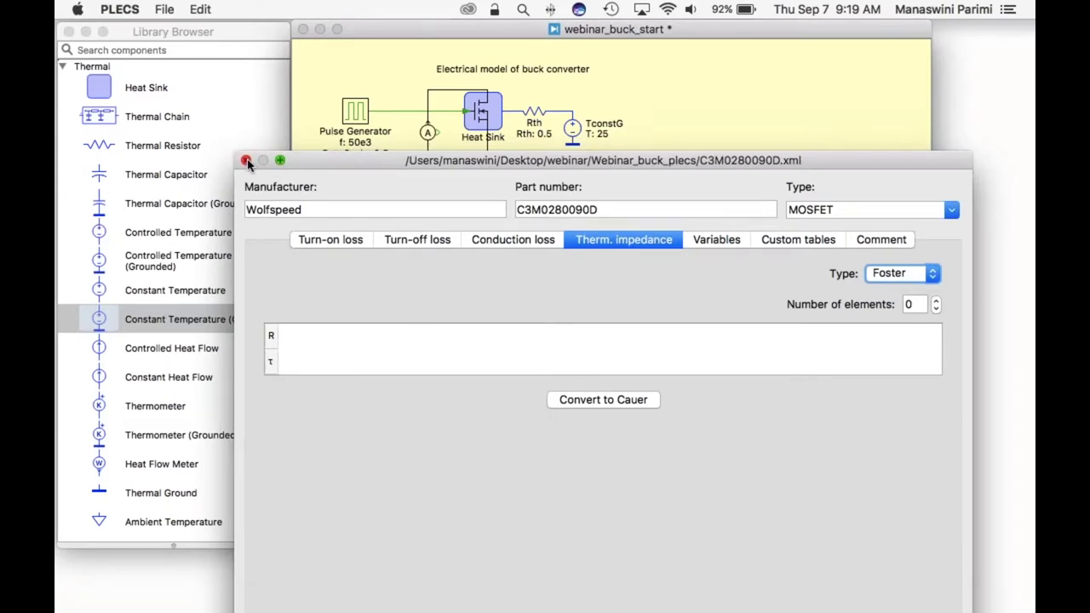
{"action": "left_click_drag", "start_coordinate": [335, 164], "coordinate": [339, 97]}
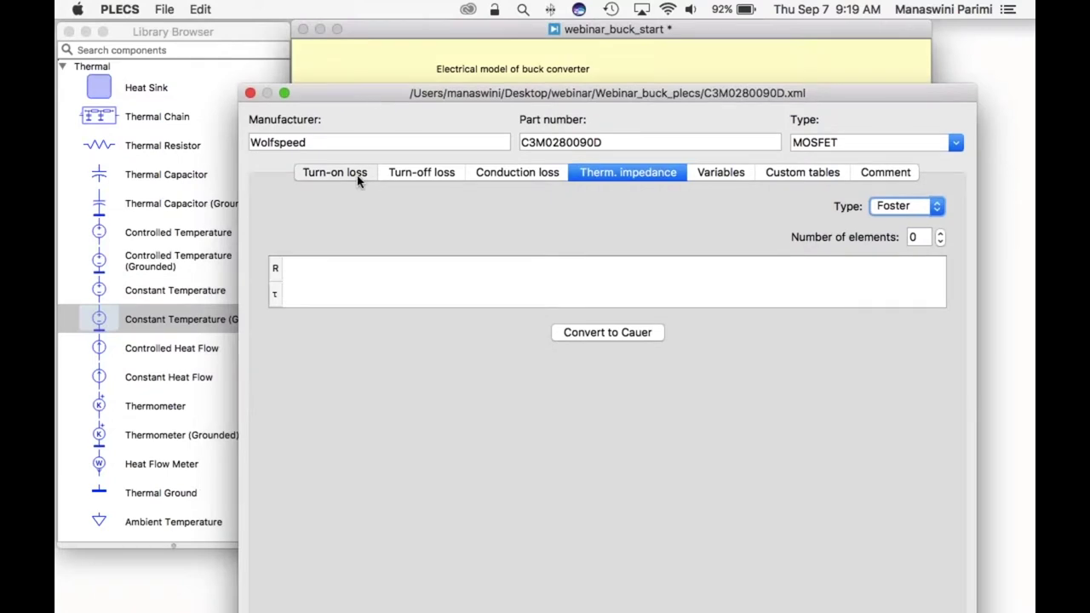
{"action": "left_click", "coordinate": [358, 179]}
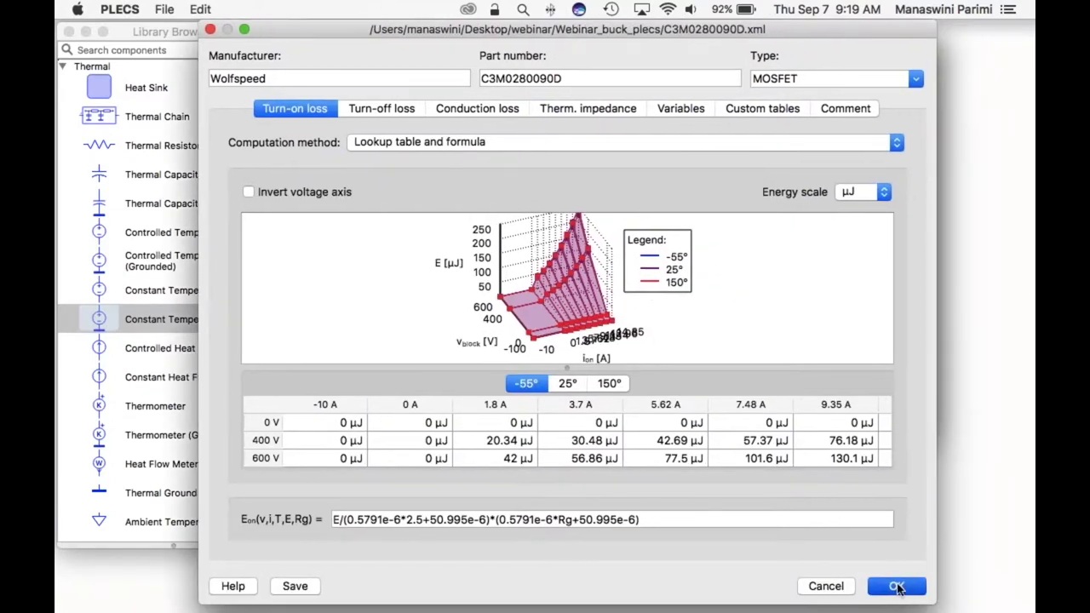
{"action": "left_click", "coordinate": [896, 586]}
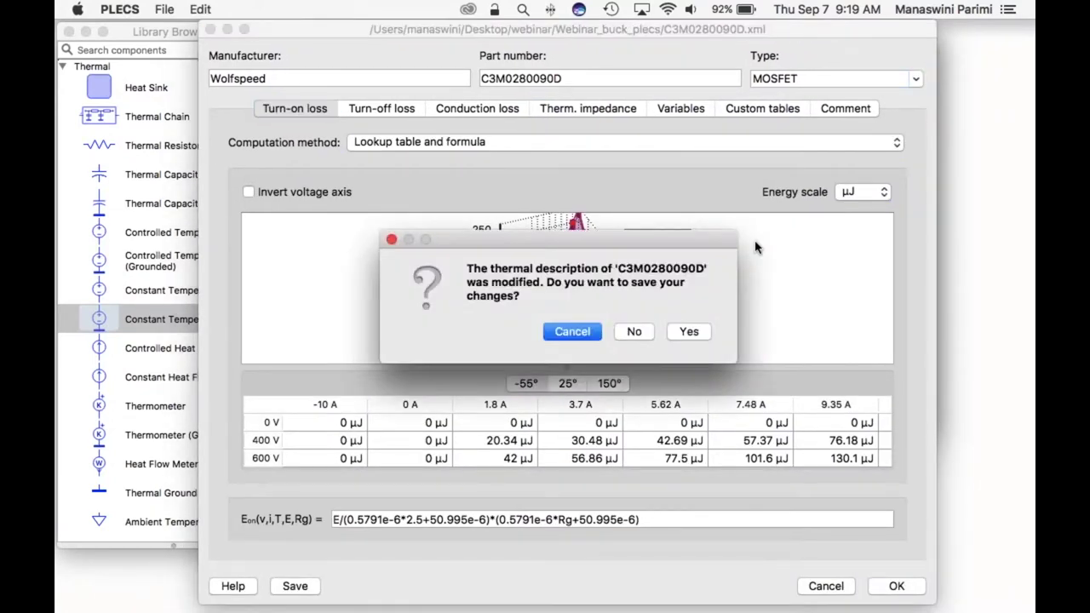
{"action": "left_click", "coordinate": [686, 332]}
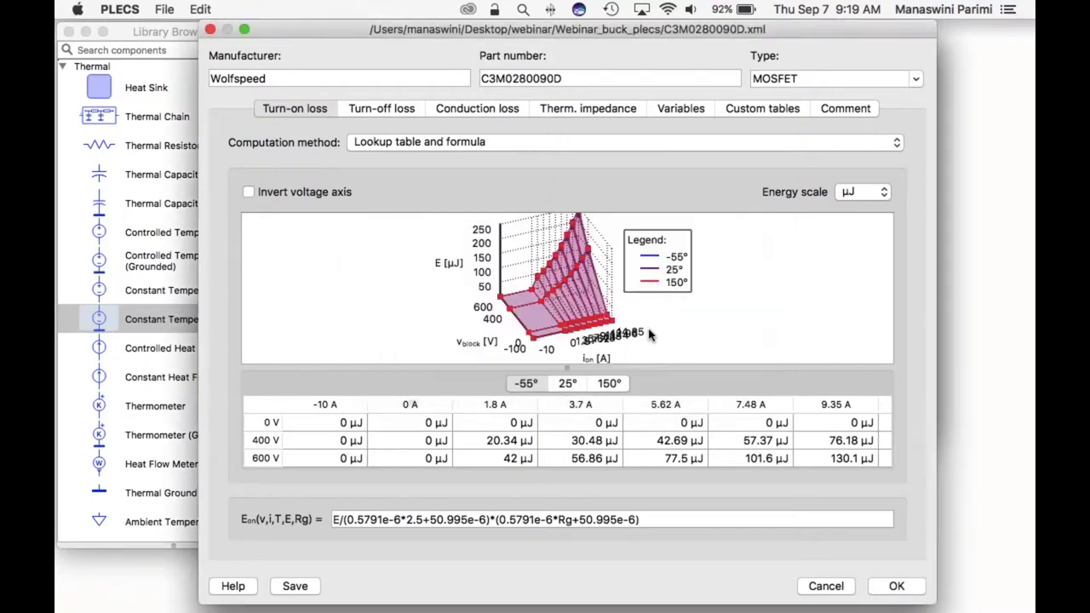
- Set the MOSFET's external gate resistance to 2.5 and its initial temperature to 25
{"action": "double_click", "coordinate": [481, 116]}
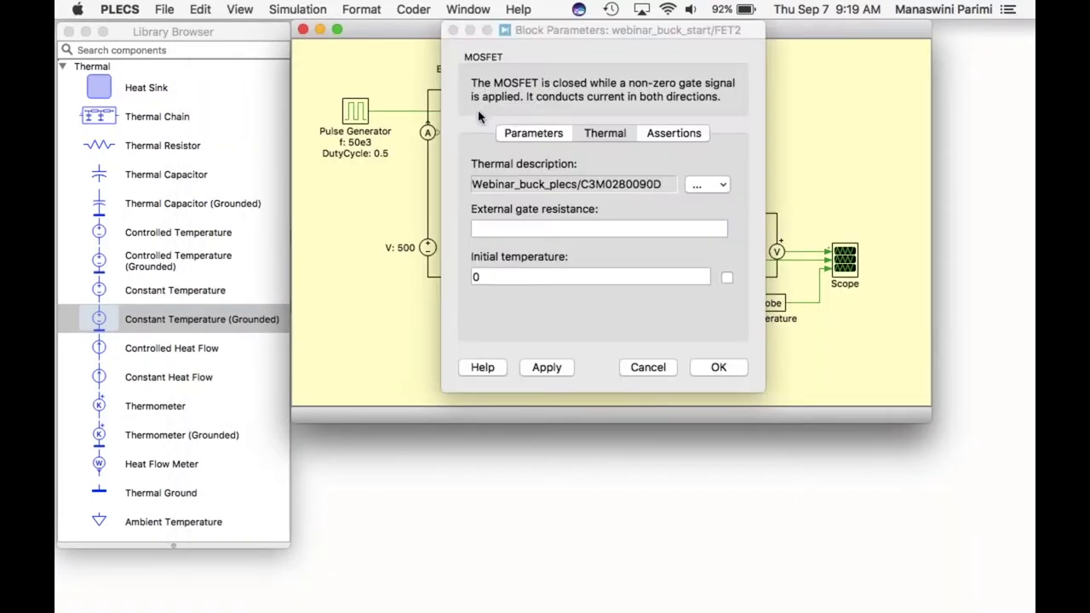
{"action": "left_click", "coordinate": [543, 228]}
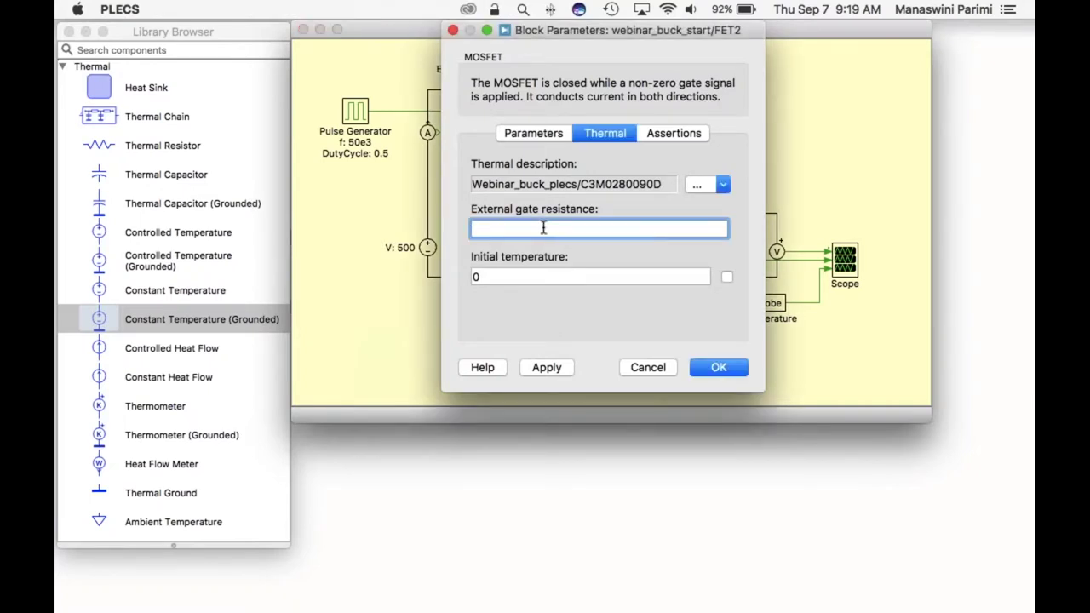
{"action": "type", "text": "2.5"}
{"action": "key", "text": "Tab"}
{"action": "type", "text": "25"}
{"action": "left_click", "coordinate": [546, 367]}
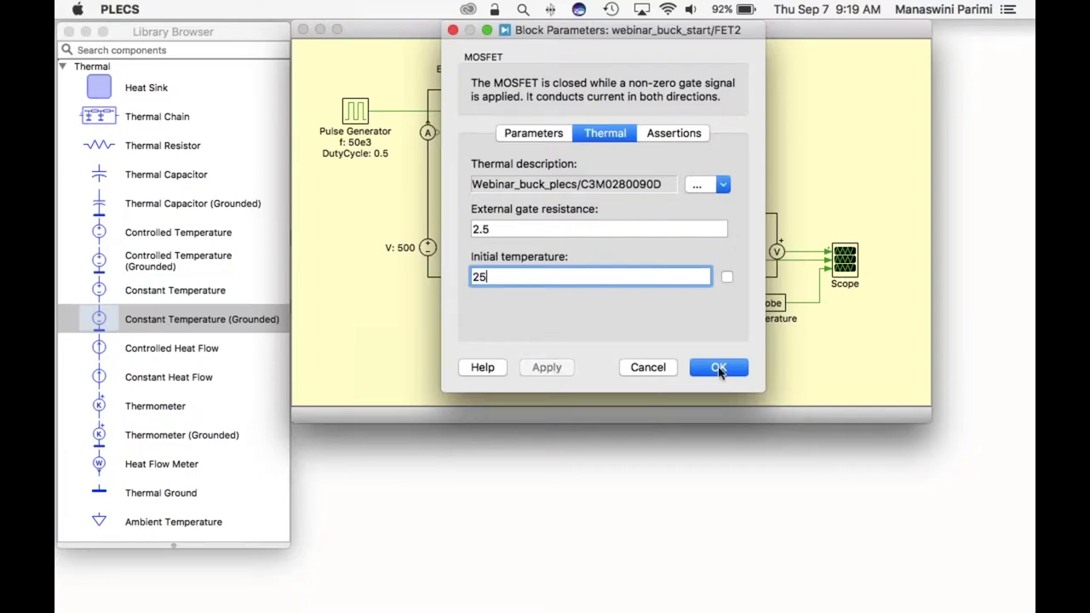
{"action": "left_click", "coordinate": [719, 369]}
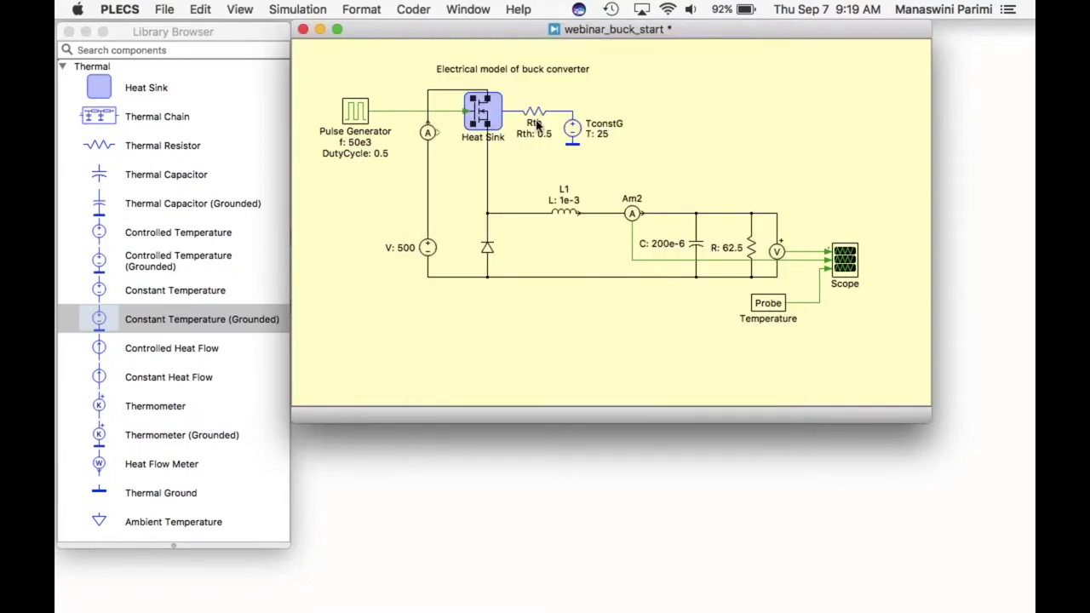
- Set the heat sink's initial temperature to 25, try a thermal capacitance of 0, and set the capacitance to 1
{"action": "double_click", "coordinate": [494, 112]}
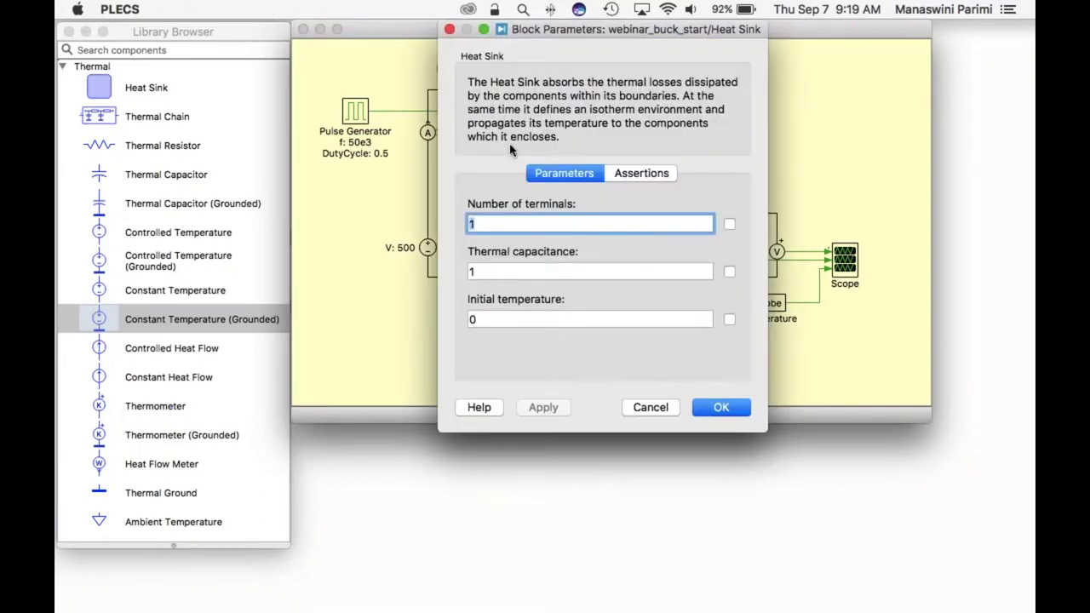
{"action": "double_click", "coordinate": [501, 318]}
{"action": "type", "text": "2"}
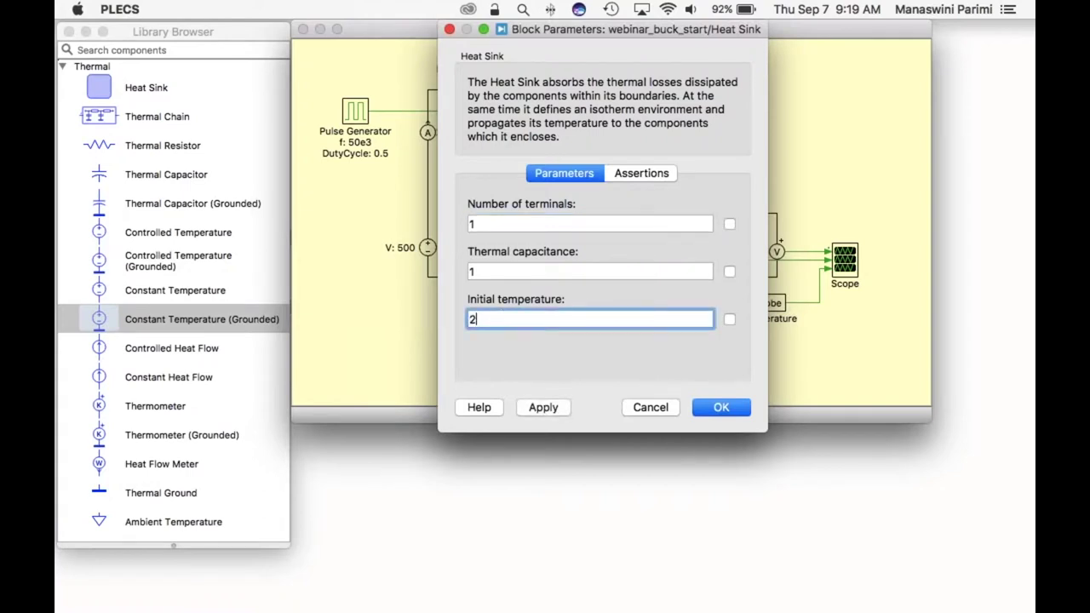
{"action": "type", "text": "5"}
{"action": "left_click", "coordinate": [590, 271]}
{"action": "type", "text": "0"}
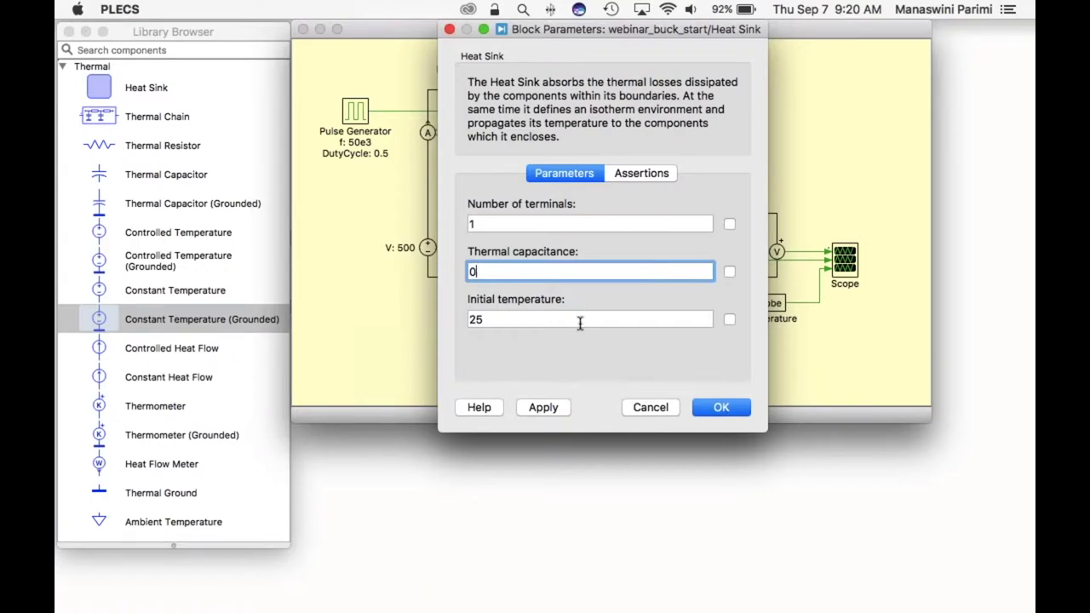
{"action": "left_click", "coordinate": [543, 407]}
{"action": "type", "text": "1"}
{"action": "left_click", "coordinate": [544, 408]}
{"action": "left_click", "coordinate": [721, 407]}
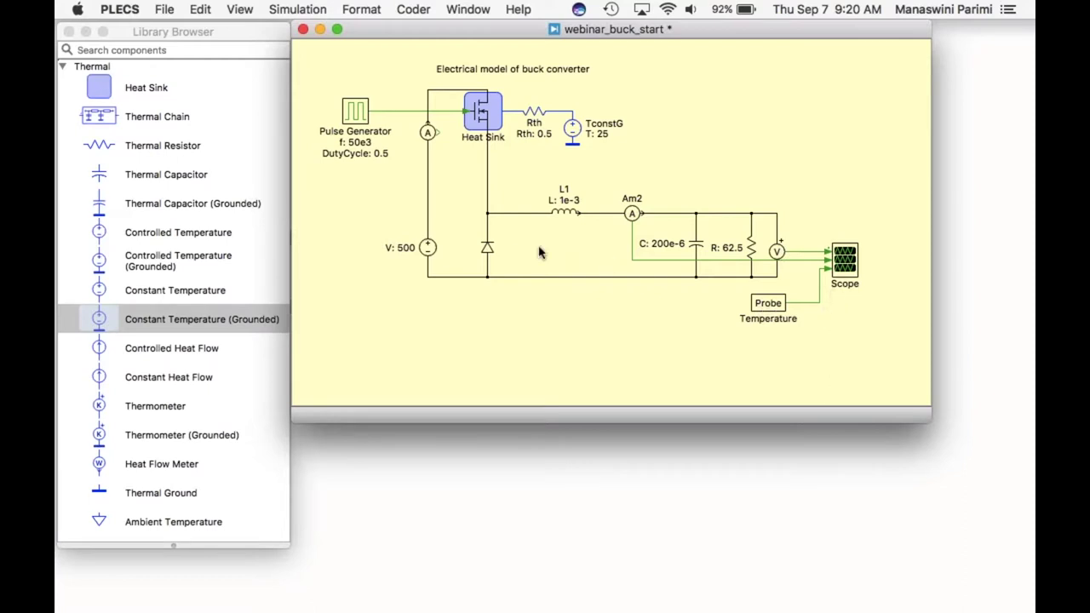
- Add the heat sink to the Temperature probe and enable its Temperature signal
{"action": "left_click_drag", "start_coordinate": [503, 109], "coordinate": [775, 308]}
{"action": "double_click", "coordinate": [774, 308]}
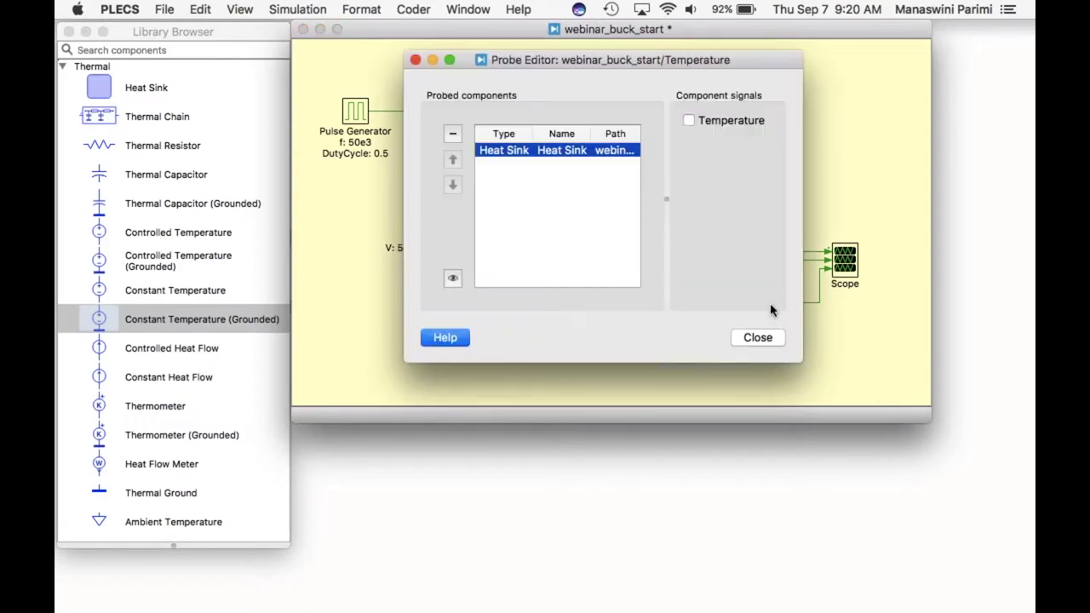
{"action": "left_click", "coordinate": [689, 121]}
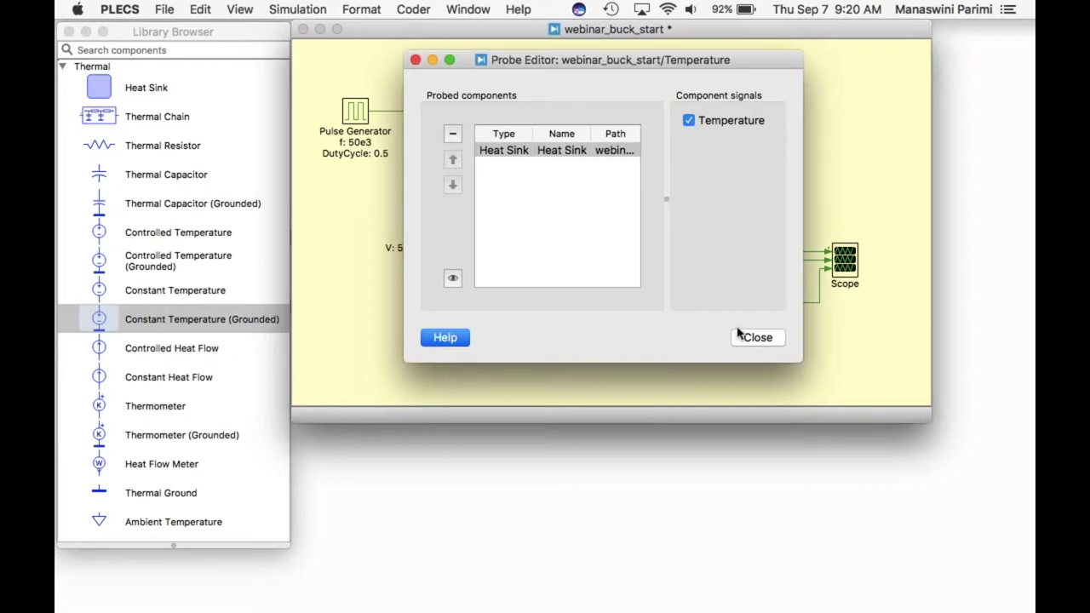
{"action": "left_click", "coordinate": [769, 343]}
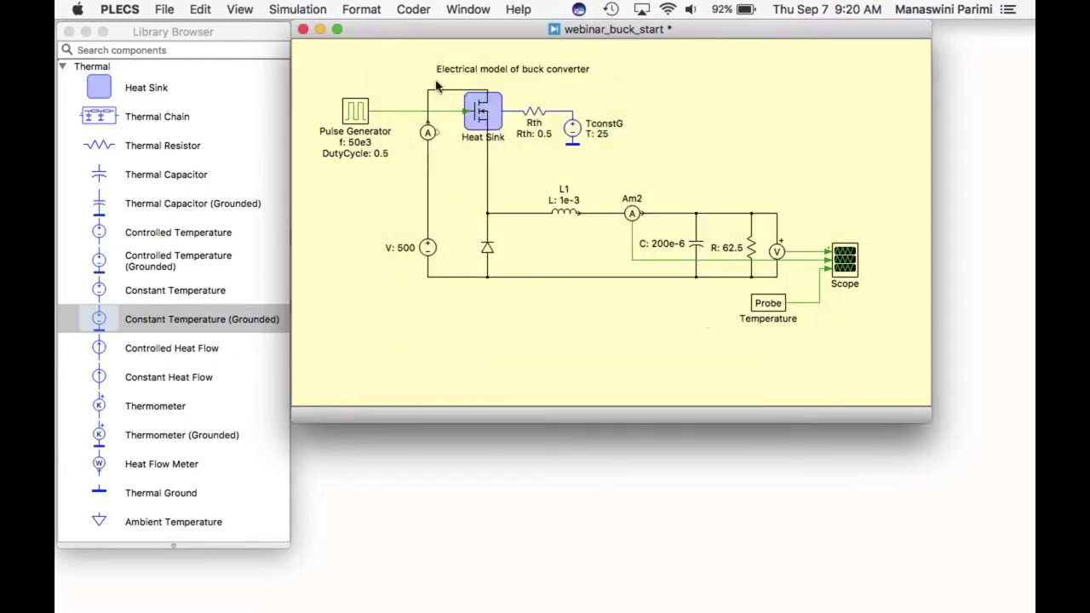
- Run the simulation and inspect the output voltage, inductor current and temperature waveforms in the scope, zooming in near the end before closing it
{"action": "left_click", "coordinate": [298, 9]}
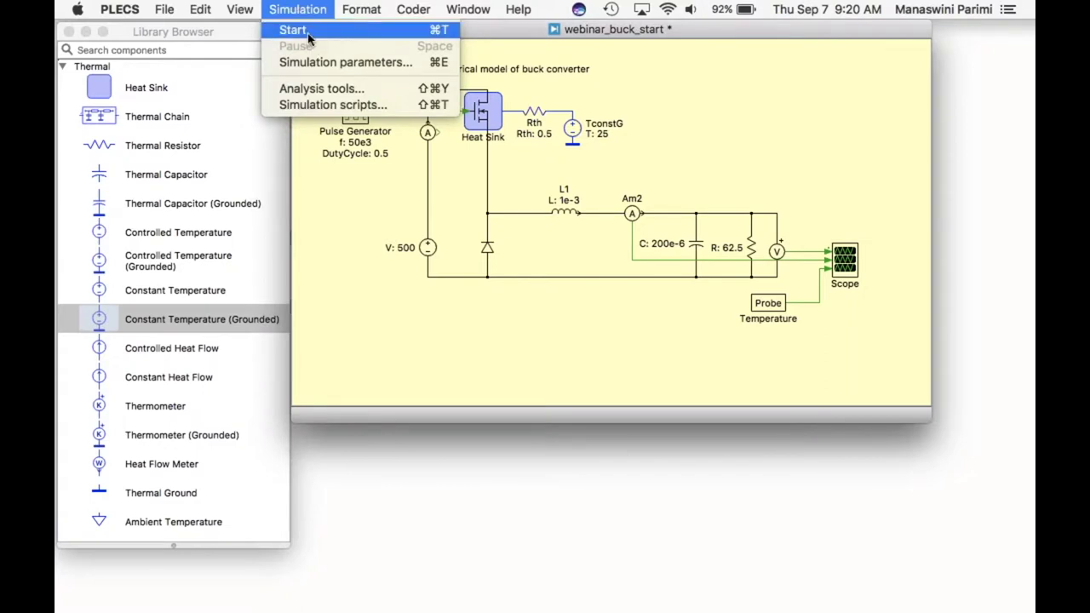
{"action": "left_click", "coordinate": [308, 32]}
{"action": "double_click", "coordinate": [853, 254]}
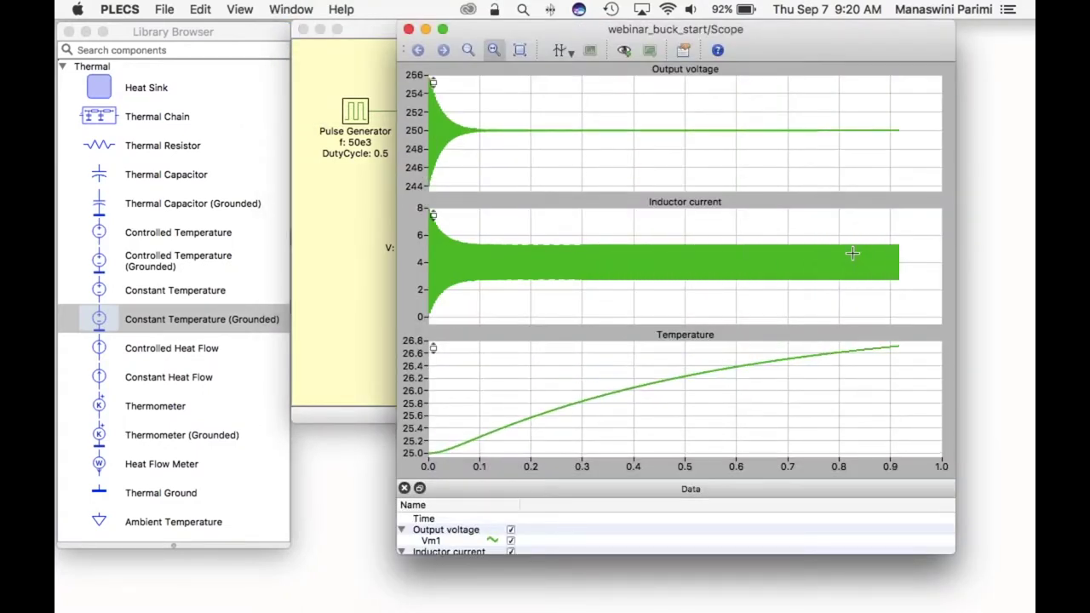
{"action": "left_click_drag", "start_coordinate": [673, 32], "coordinate": [673, 32]}
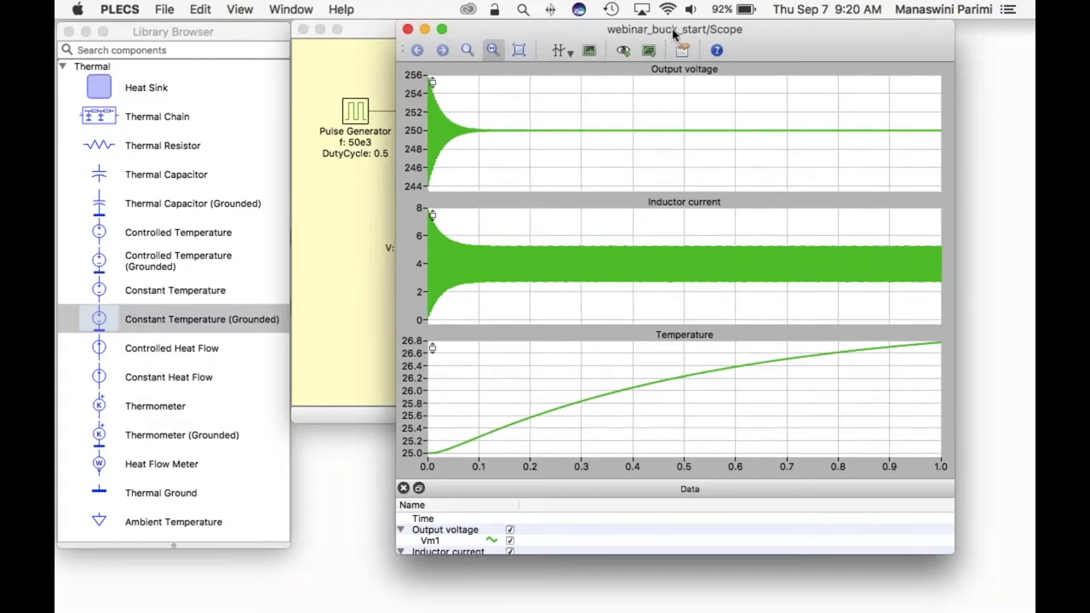
{"action": "left_click_drag", "start_coordinate": [673, 33], "coordinate": [658, 33]}
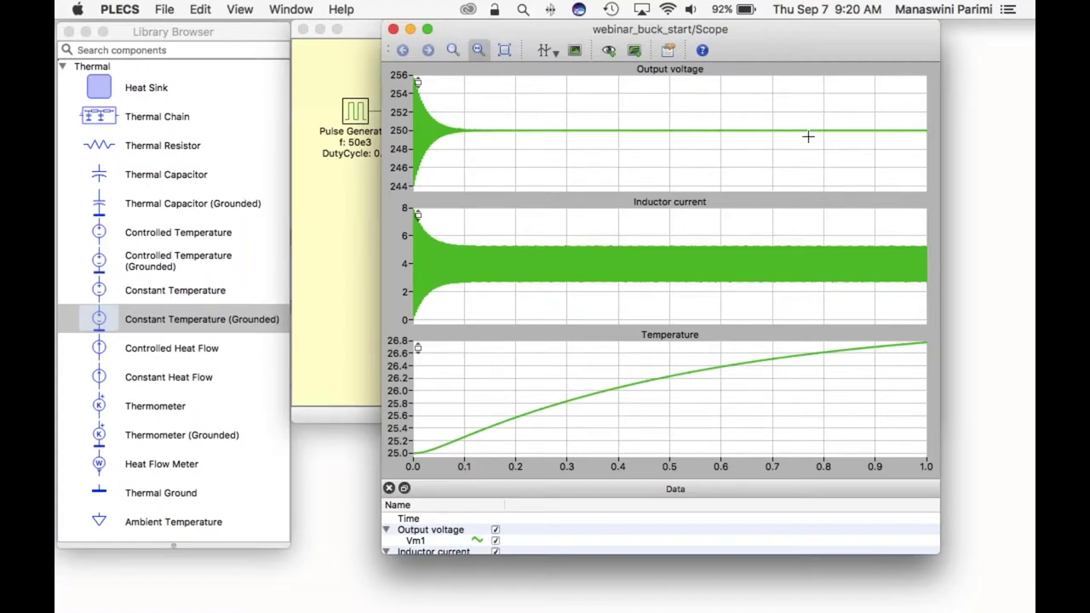
{"action": "left_click", "coordinate": [881, 109]}
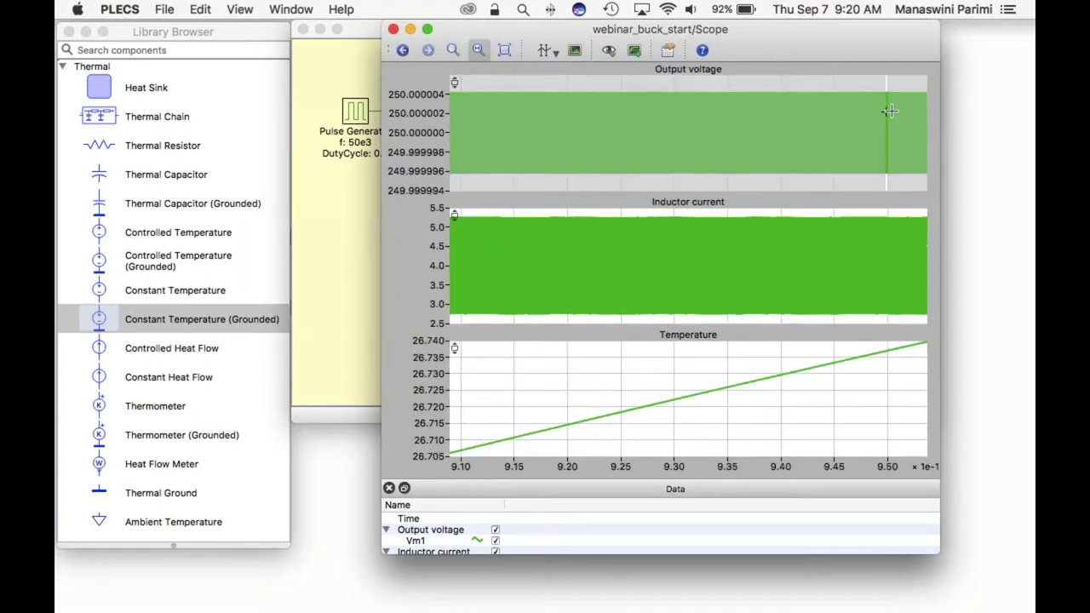
{"action": "left_click", "coordinate": [393, 30]}
- Add a Steady-State Analysis with a periodic operating point and set it to show 5 final cycles
{"action": "left_click", "coordinate": [297, 9]}
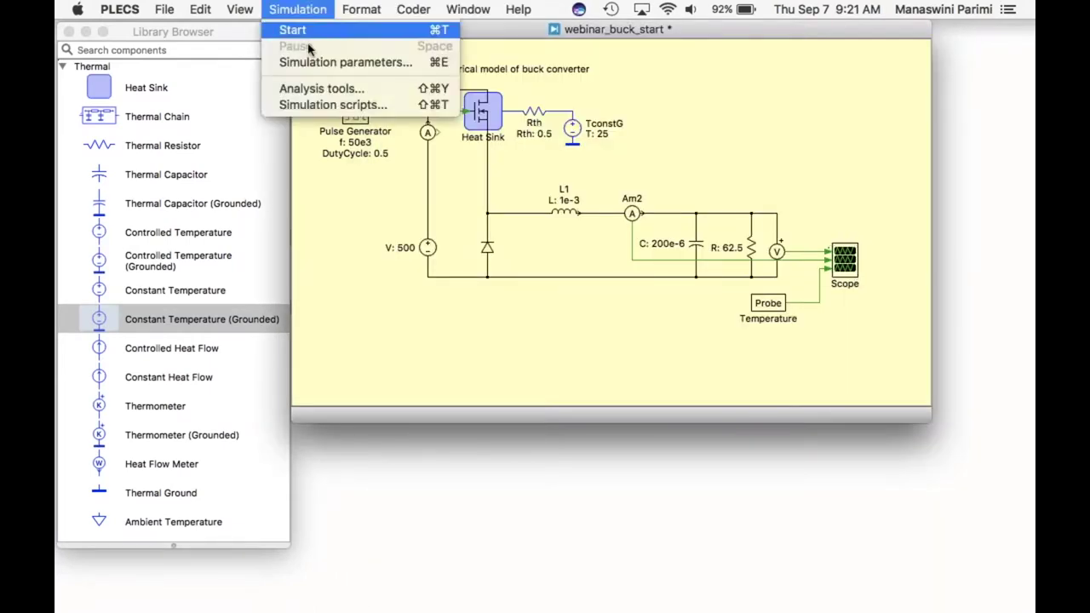
{"action": "left_click", "coordinate": [319, 89]}
{"action": "left_click", "coordinate": [329, 386]}
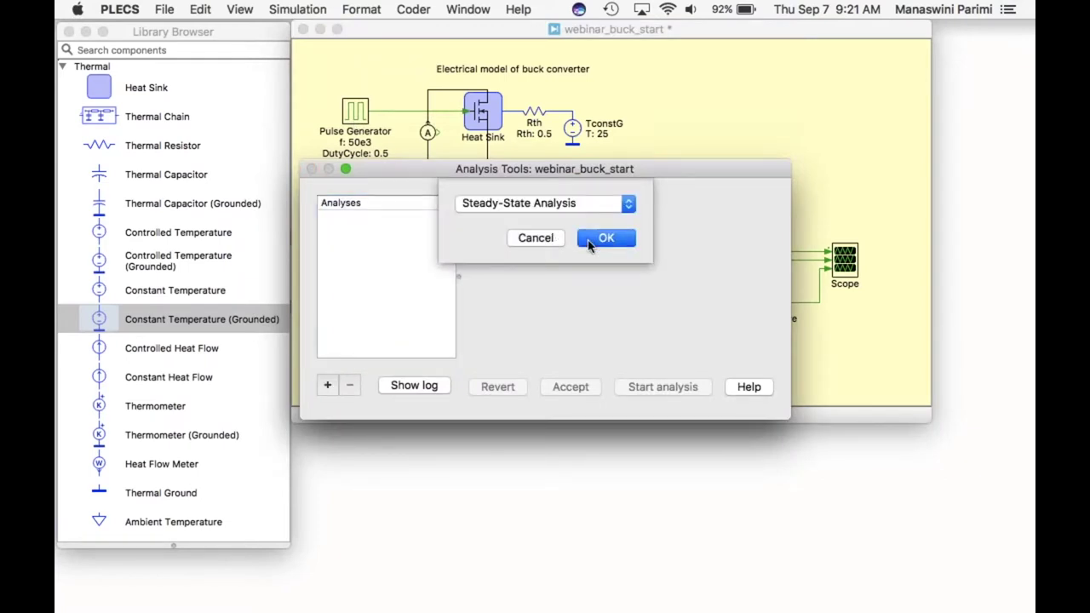
{"action": "left_click", "coordinate": [599, 238]}
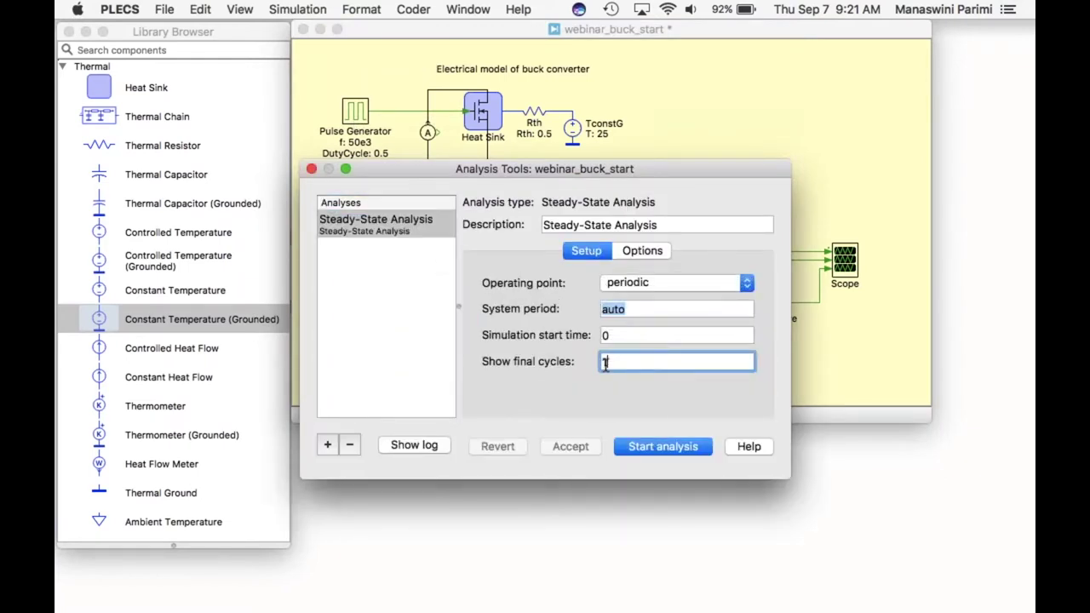
{"action": "type", "text": "5"}
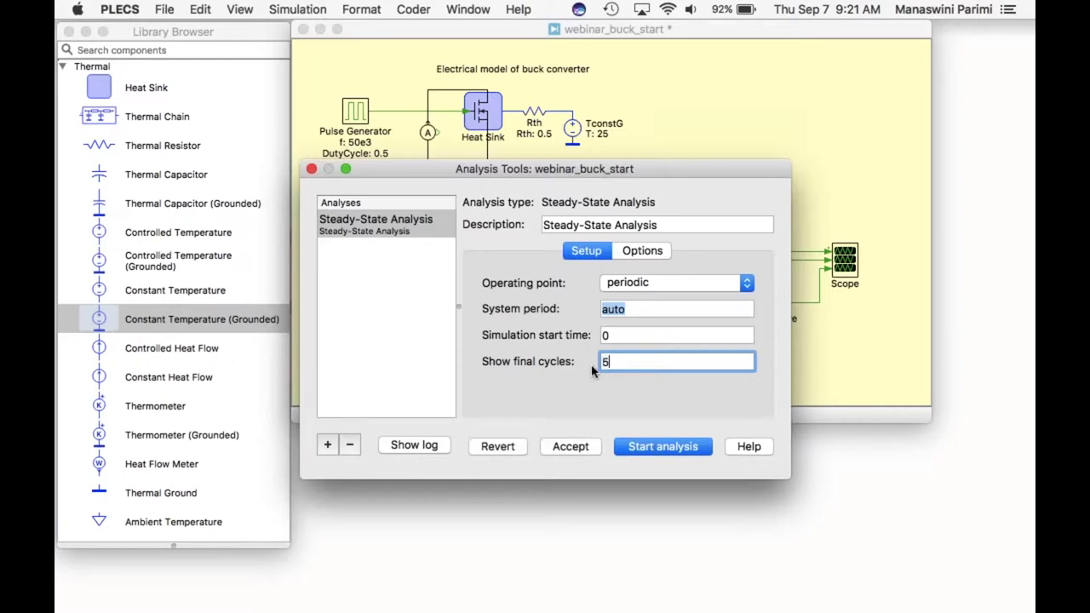
- Run the steady-state analysis and open the scope to view its waveforms
{"action": "left_click", "coordinate": [656, 449]}
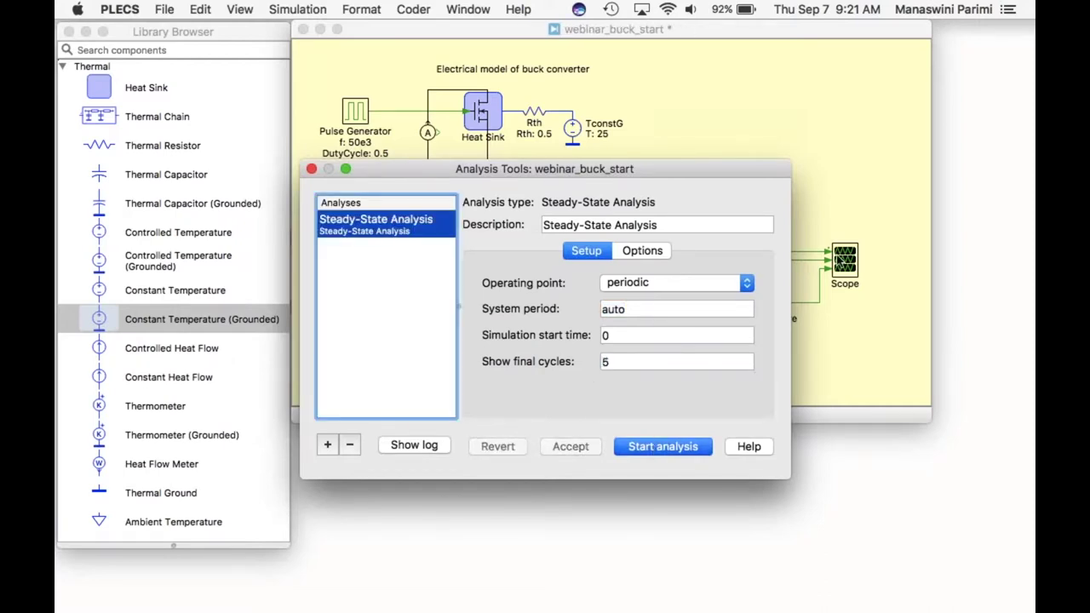
{"action": "left_click", "coordinate": [842, 262]}
{"action": "double_click", "coordinate": [843, 262]}
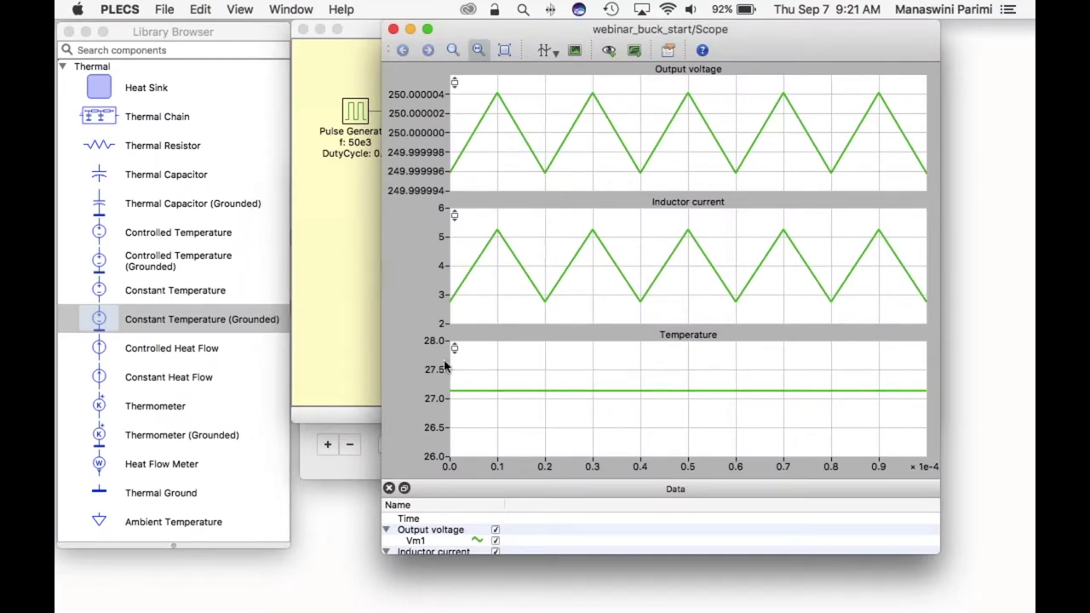
- Return to the buck converter schematic, collapse the Thermal component library and expand the Magnetic one
{"action": "left_click", "coordinate": [347, 278]}
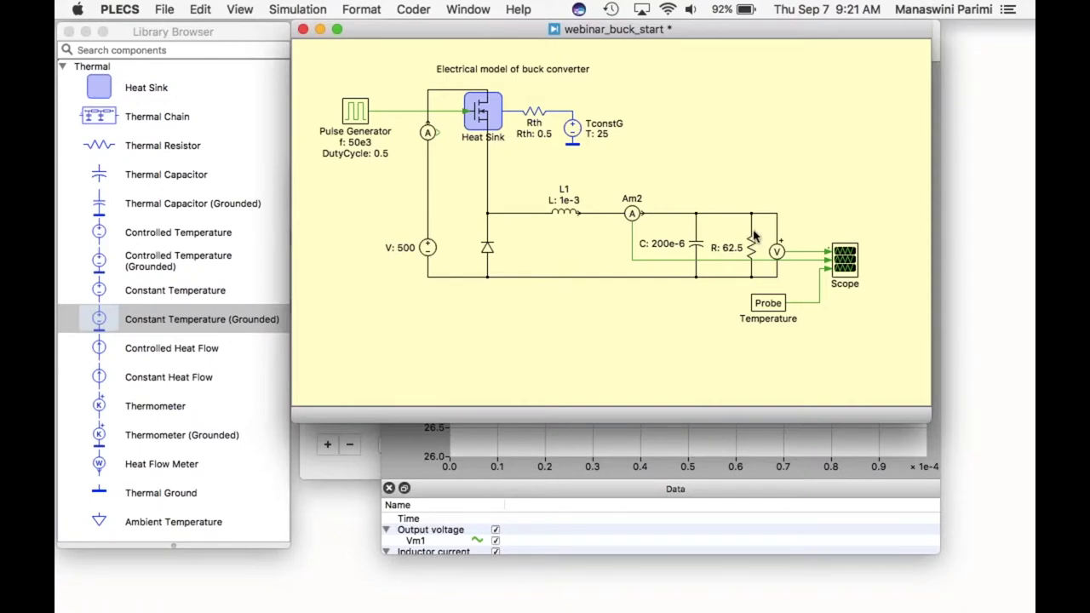
{"action": "left_click", "coordinate": [62, 67]}
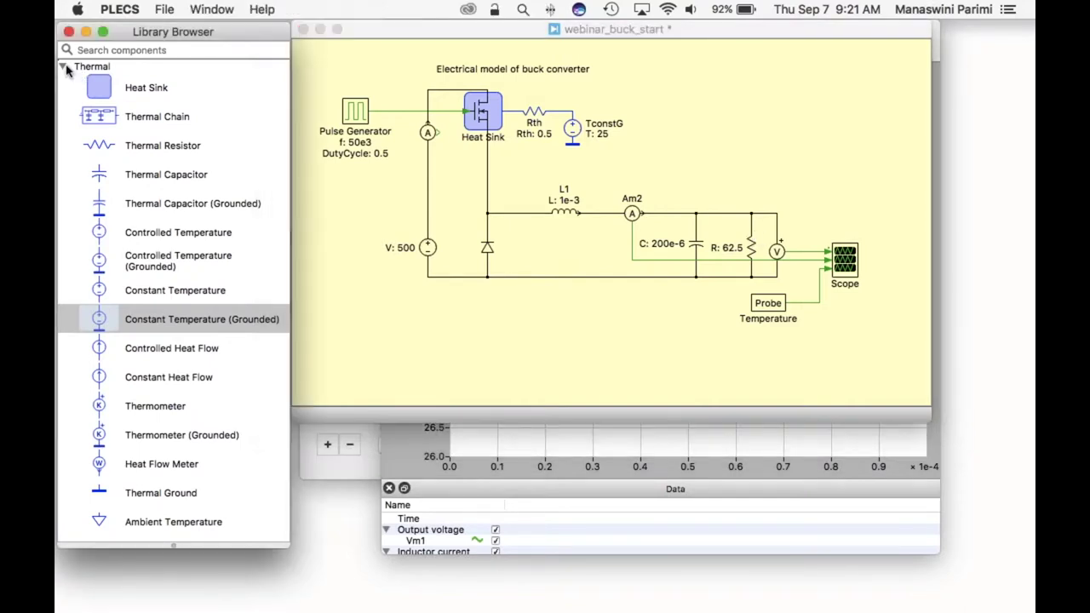
{"action": "left_click", "coordinate": [63, 67]}
{"action": "left_click", "coordinate": [70, 132]}
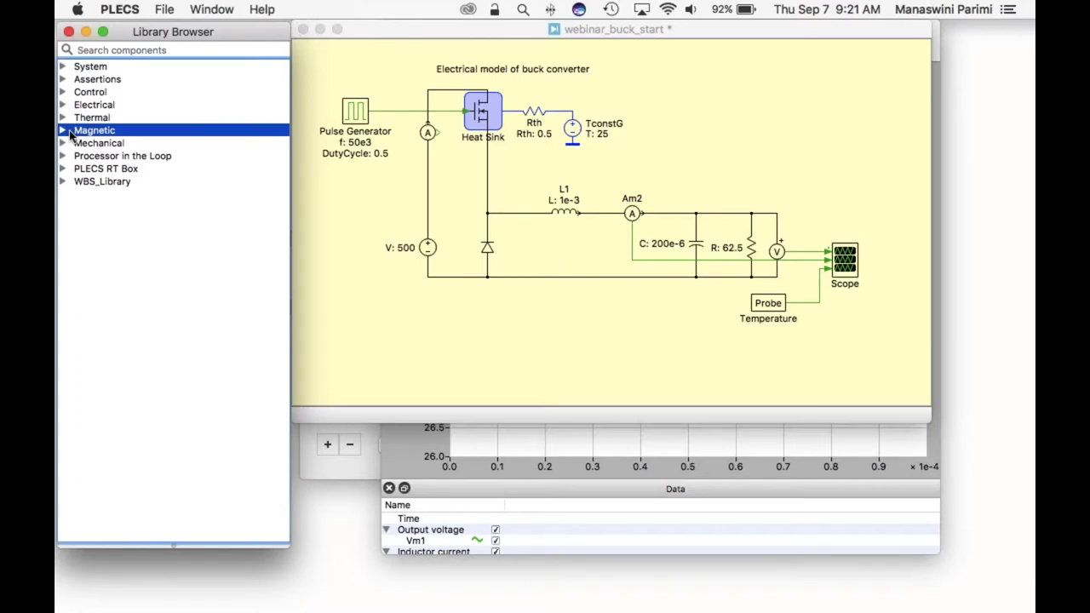
{"action": "left_click", "coordinate": [70, 133]}
{"action": "scroll", "coordinate": [133, 267], "scroll_direction": "down", "scroll_amount": 3}
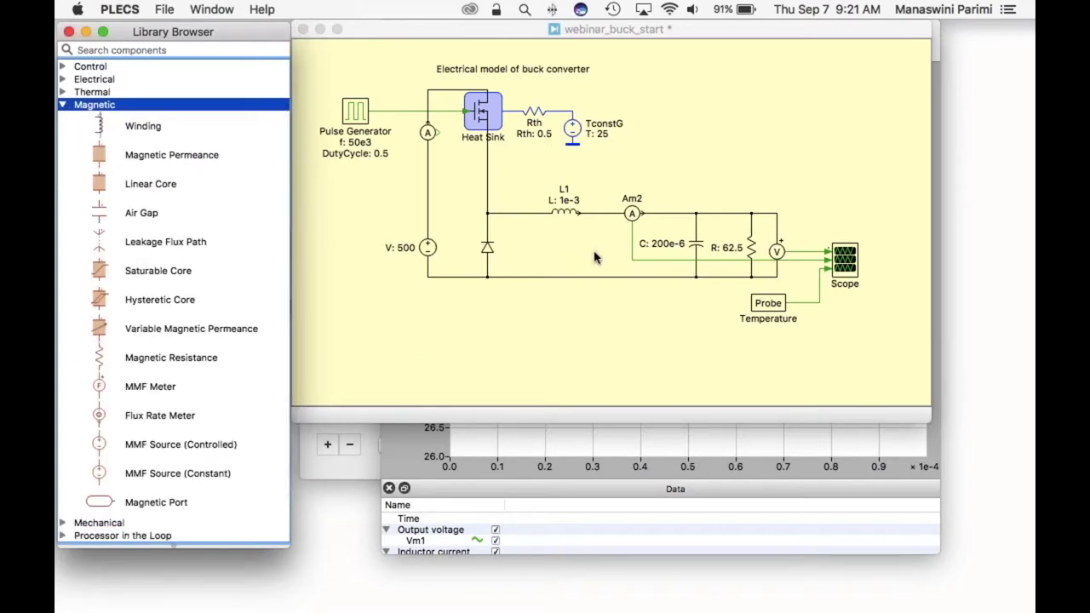
- Replace inductor L1 in the circuit with a rotated magnetic Winding, keeping L1 aside, and check the winding's turns and polarity settings
{"action": "left_click", "coordinate": [566, 214]}
{"action": "left_click_drag", "start_coordinate": [566, 214], "coordinate": [810, 113]}
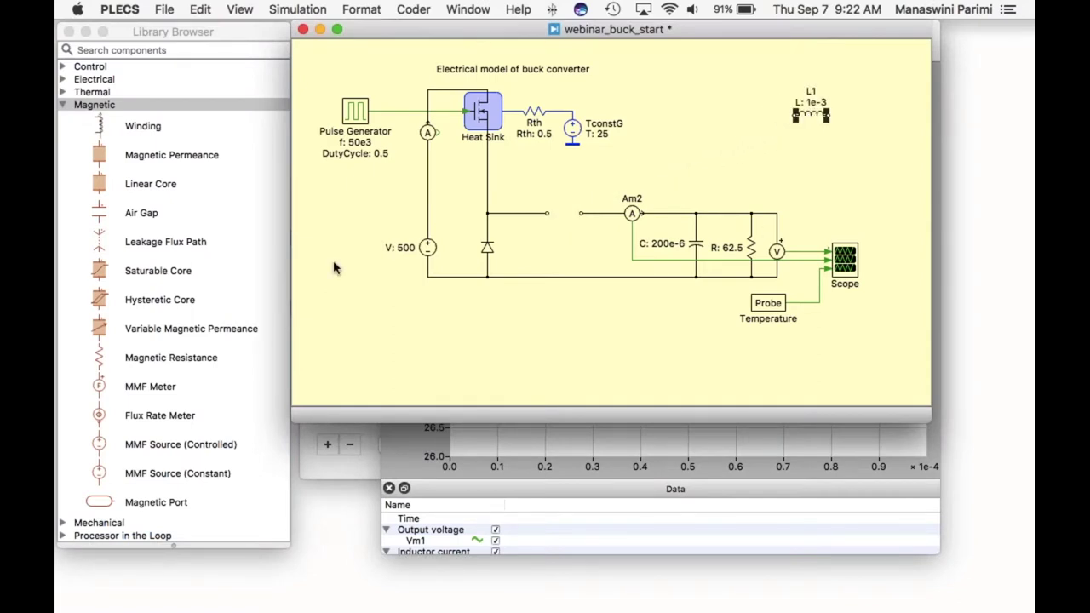
{"action": "left_click", "coordinate": [104, 128]}
{"action": "left_click_drag", "start_coordinate": [104, 128], "coordinate": [543, 247]}
{"action": "key", "text": "ctrl+r"}
{"action": "key", "text": "ctrl+r"}
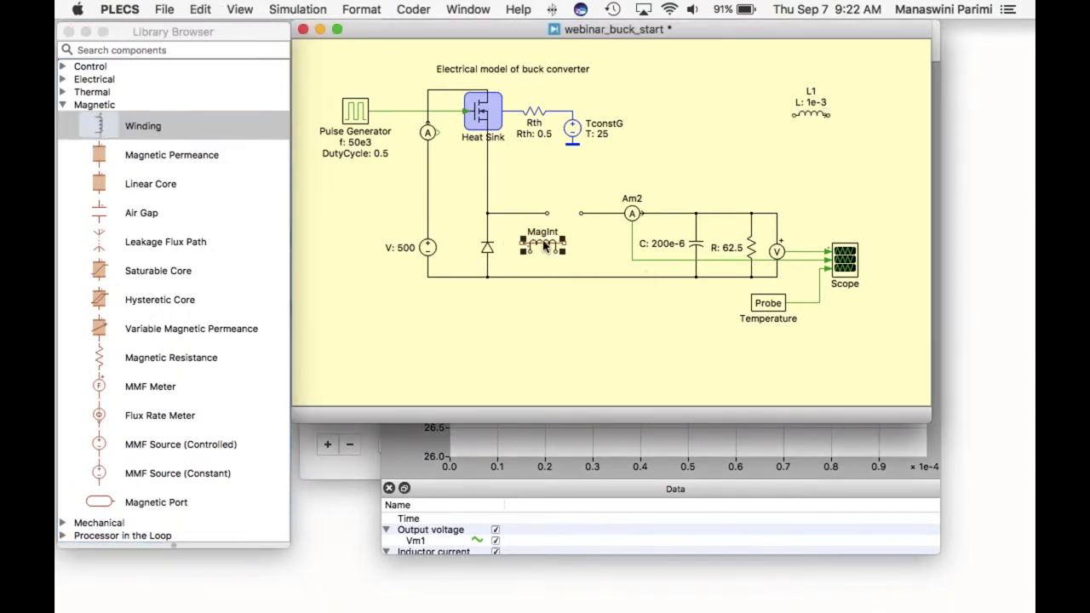
{"action": "left_click_drag", "start_coordinate": [545, 245], "coordinate": [561, 210]}
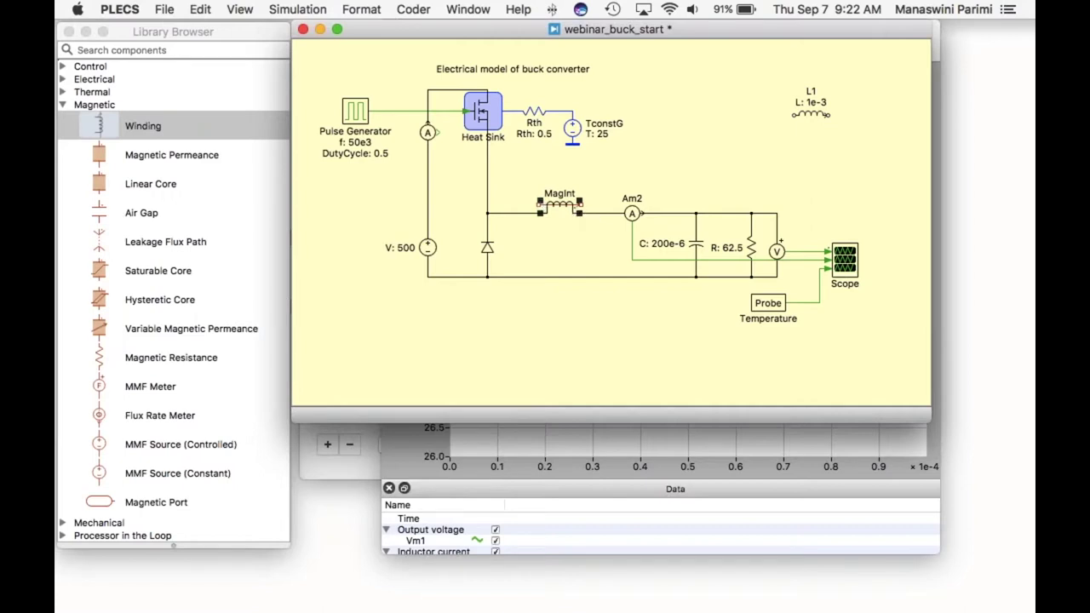
{"action": "double_click", "coordinate": [565, 209]}
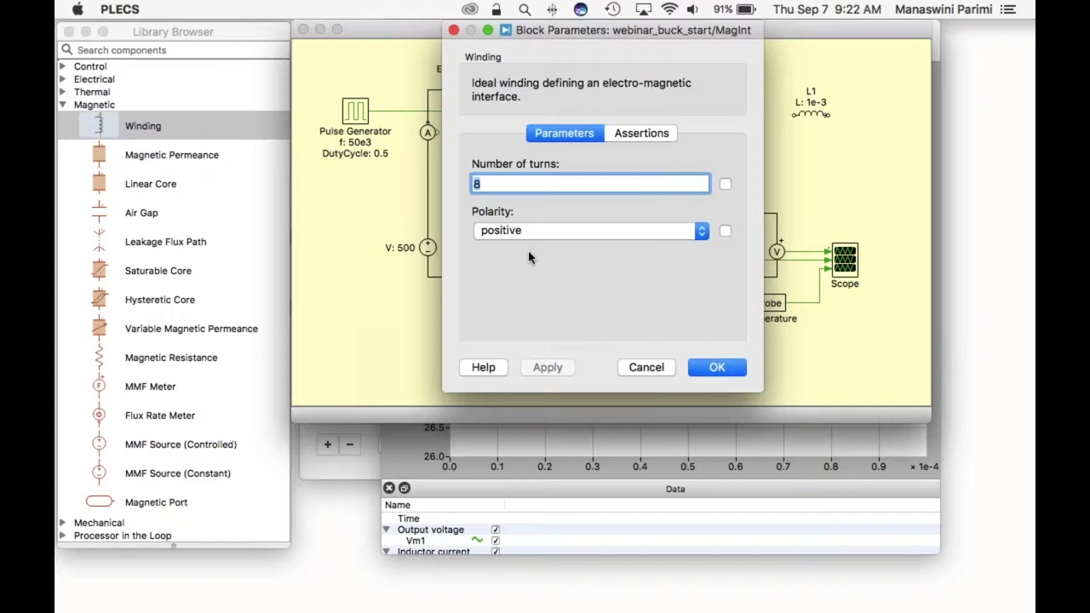
{"action": "left_click", "coordinate": [719, 366]}
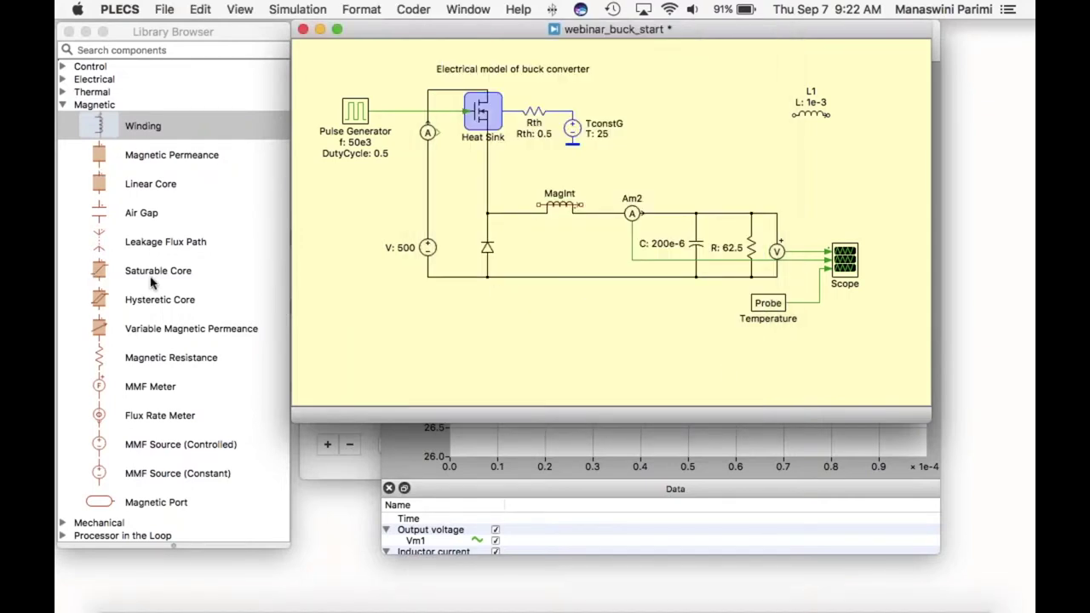
- Place a Linear Core, a Saturable Core and a Hysteretic Core side by side below the circuit
{"action": "left_click_drag", "start_coordinate": [150, 184], "coordinate": [334, 307]}
{"action": "left_click_drag", "start_coordinate": [159, 271], "coordinate": [402, 314]}
{"action": "left_click_drag", "start_coordinate": [160, 300], "coordinate": [487, 317]}
- Review the parameters of the linear and saturable cores, and read the saturable core's help on the atan and coth fits
{"action": "double_click", "coordinate": [334, 306]}
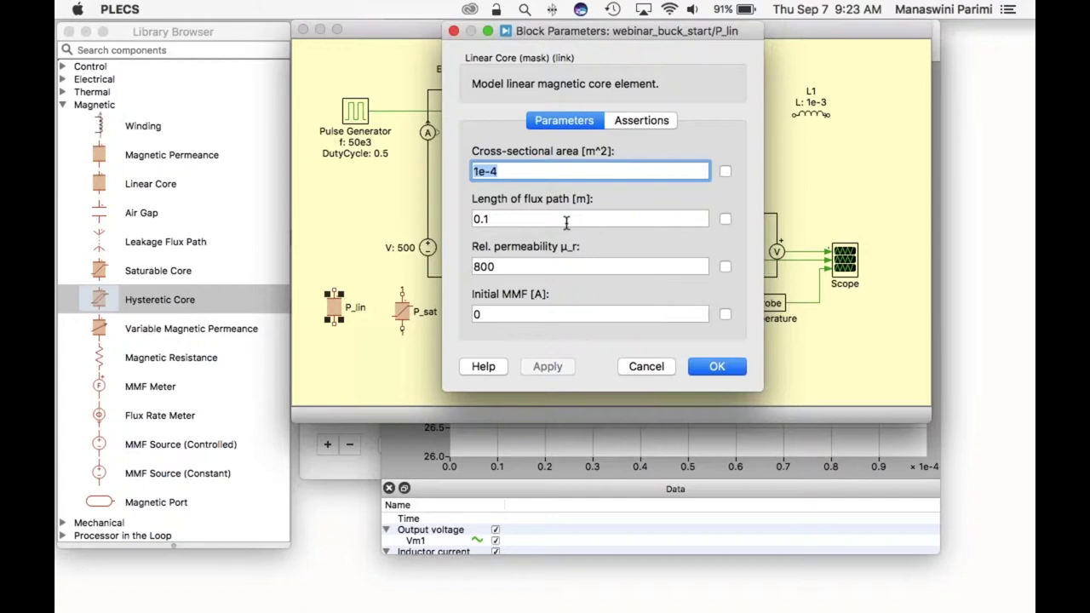
{"action": "left_click", "coordinate": [716, 368]}
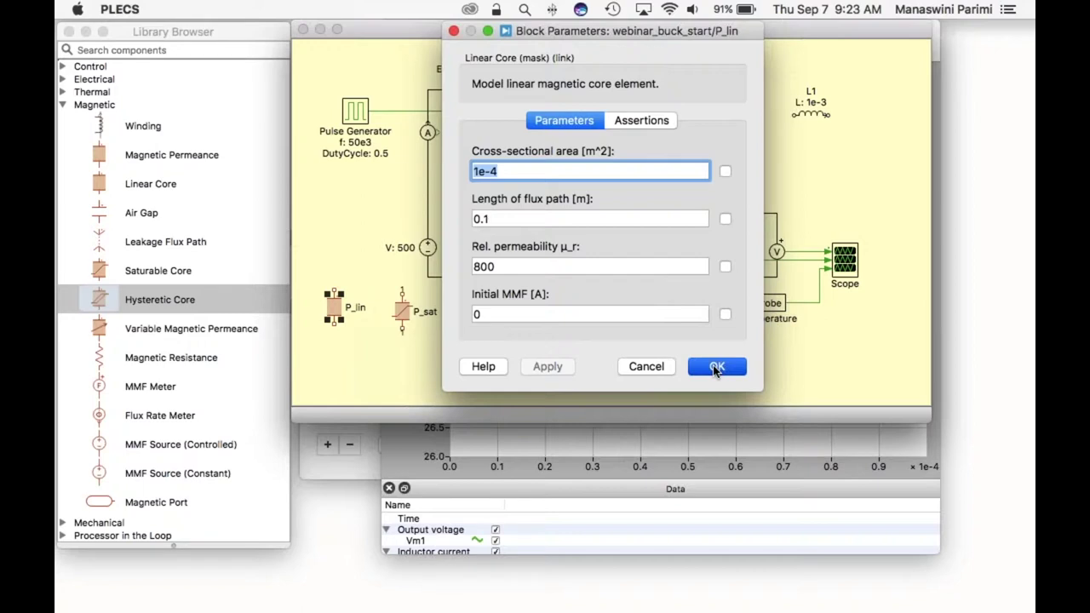
{"action": "double_click", "coordinate": [401, 313]}
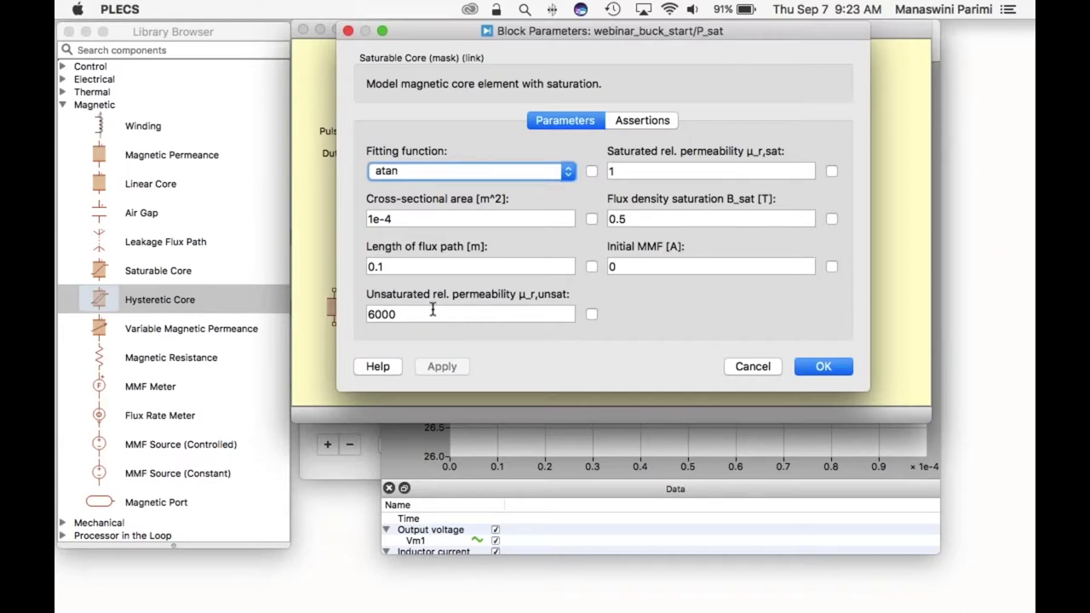
{"action": "left_click", "coordinate": [380, 376]}
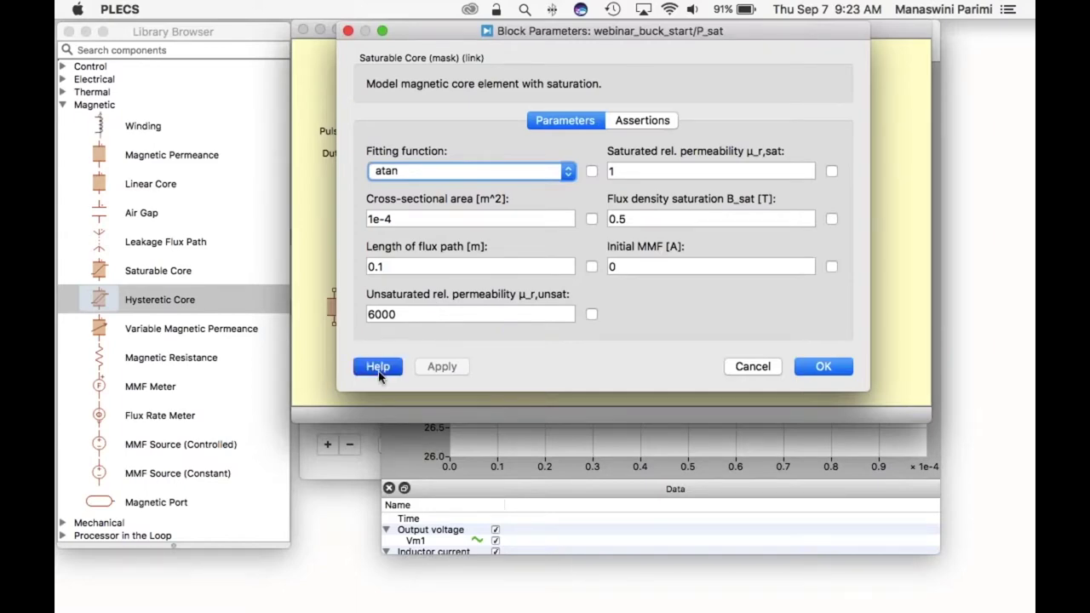
{"action": "scroll", "coordinate": [486, 389], "scroll_direction": "down", "scroll_amount": 10}
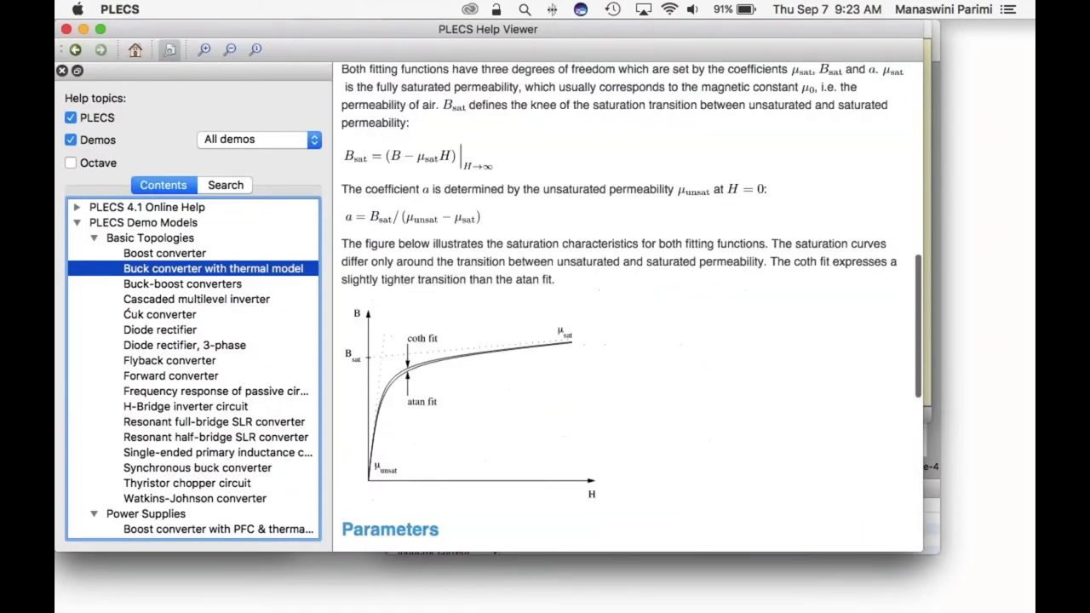
{"action": "scroll", "coordinate": [365, 381], "scroll_direction": "down", "scroll_amount": 3}
{"action": "scroll", "coordinate": [365, 381], "scroll_direction": "up", "scroll_amount": 8}
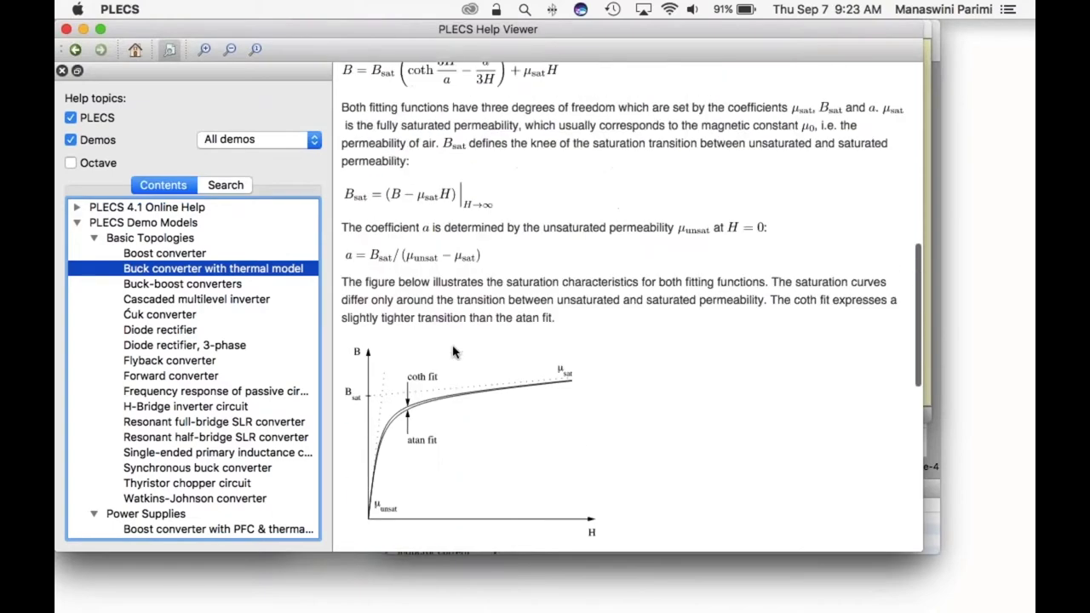
{"action": "scroll", "coordinate": [430, 160], "scroll_direction": "up", "scroll_amount": 3}
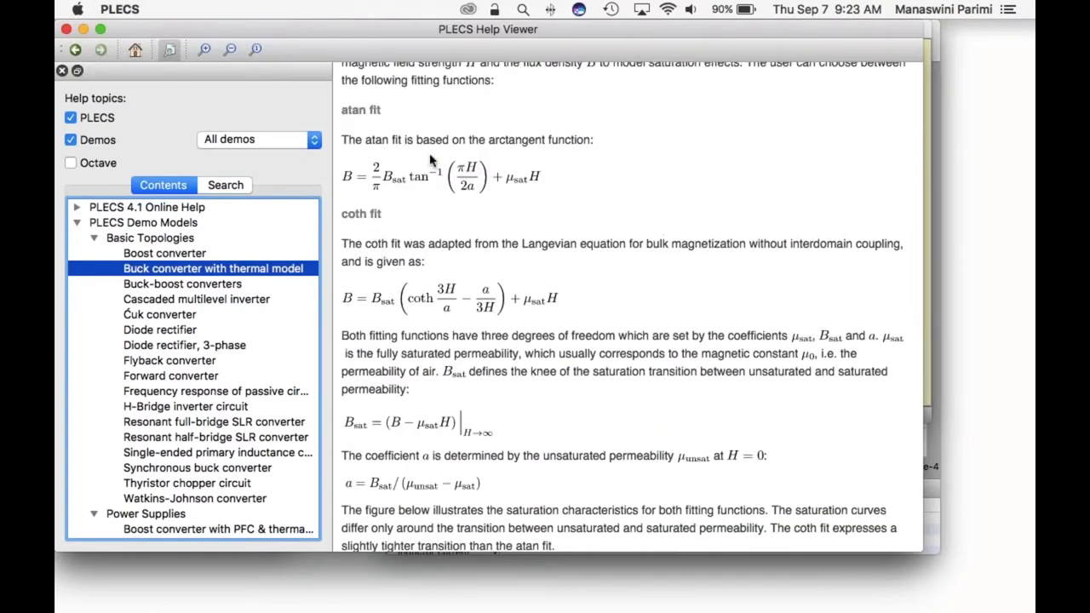
{"action": "left_click", "coordinate": [67, 28]}
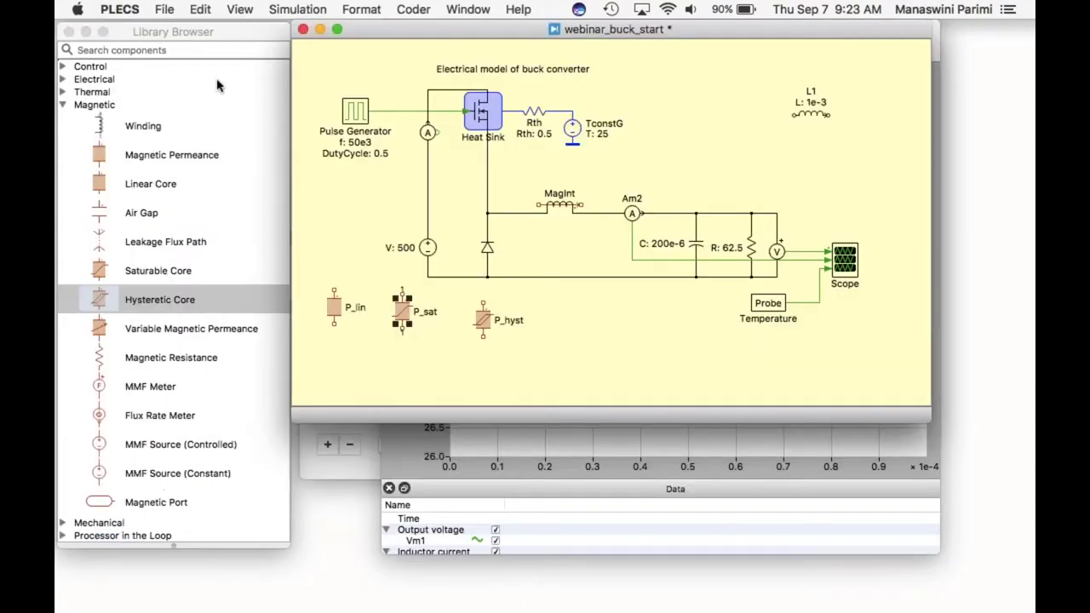
- Review the hysteretic core's parameters and the hysteresis curve in its help page
{"action": "double_click", "coordinate": [483, 324]}
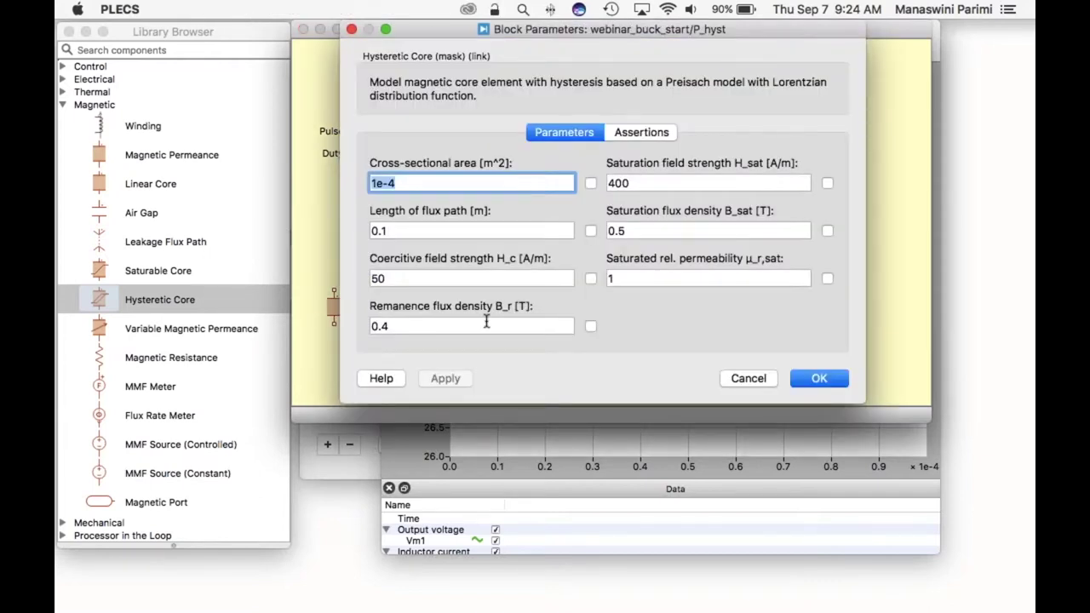
{"action": "left_click", "coordinate": [386, 380]}
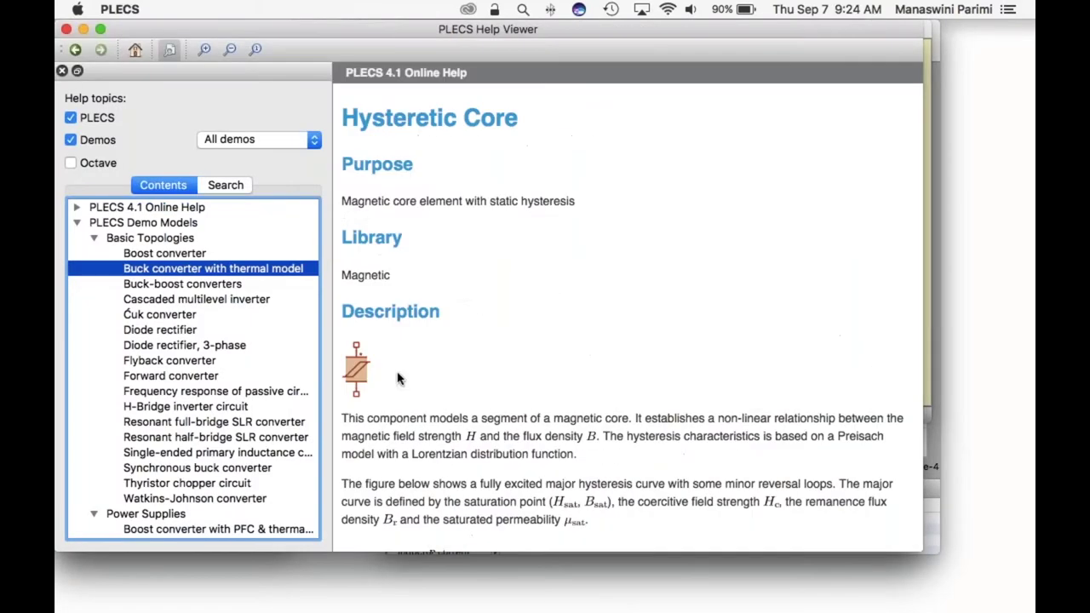
{"action": "scroll", "coordinate": [418, 392], "scroll_direction": "down", "scroll_amount": 5}
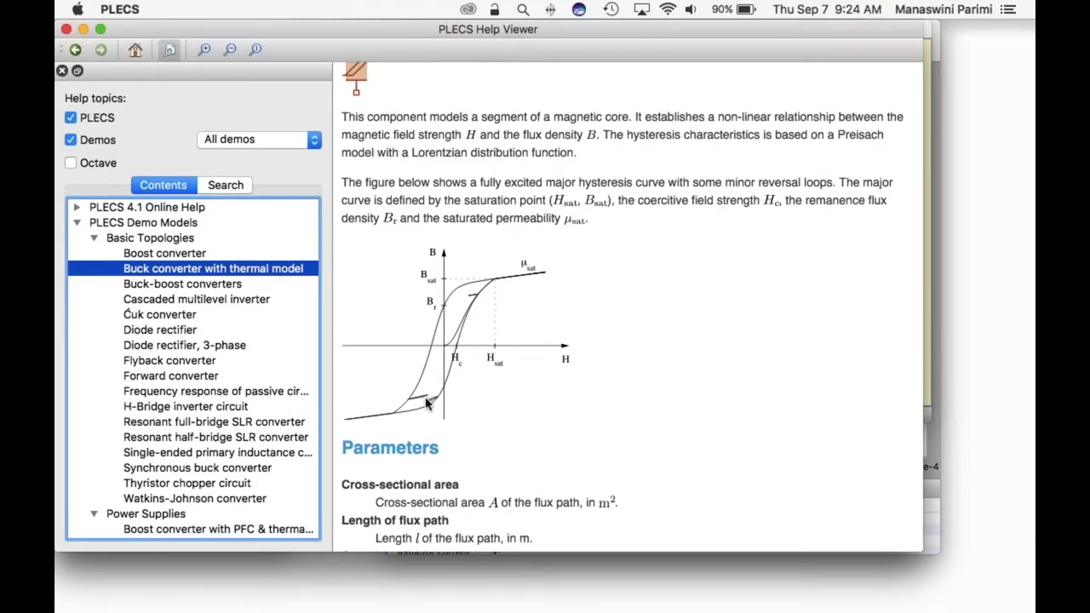
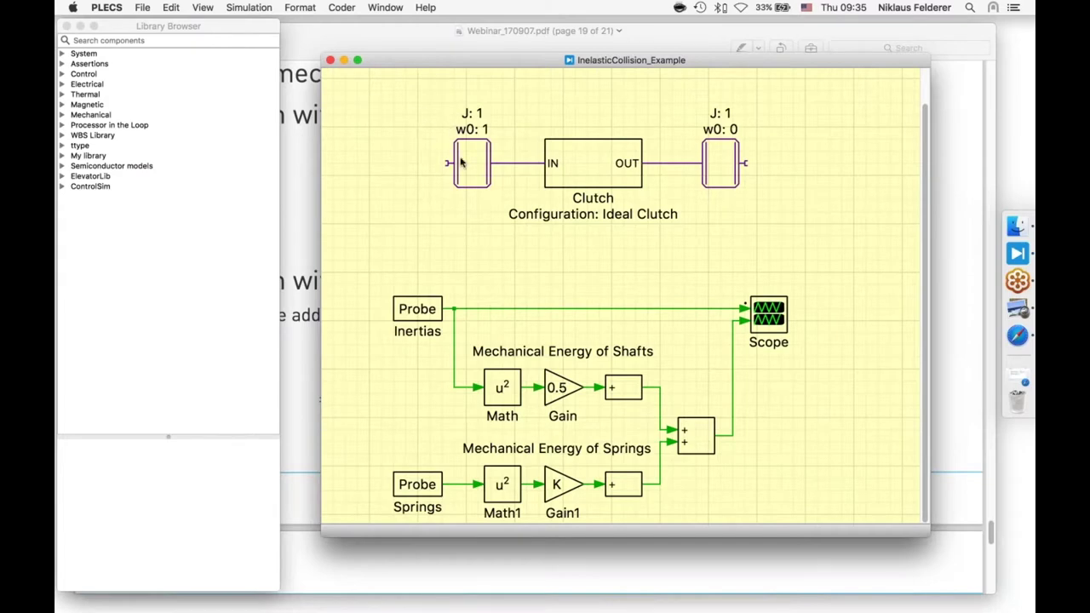
- Look inside the Clutch subsystem of the InelasticCollision_Example model to examine its Ideal Clutch configuration
{"action": "left_click", "coordinate": [584, 156]}
{"action": "double_click", "coordinate": [585, 156]}
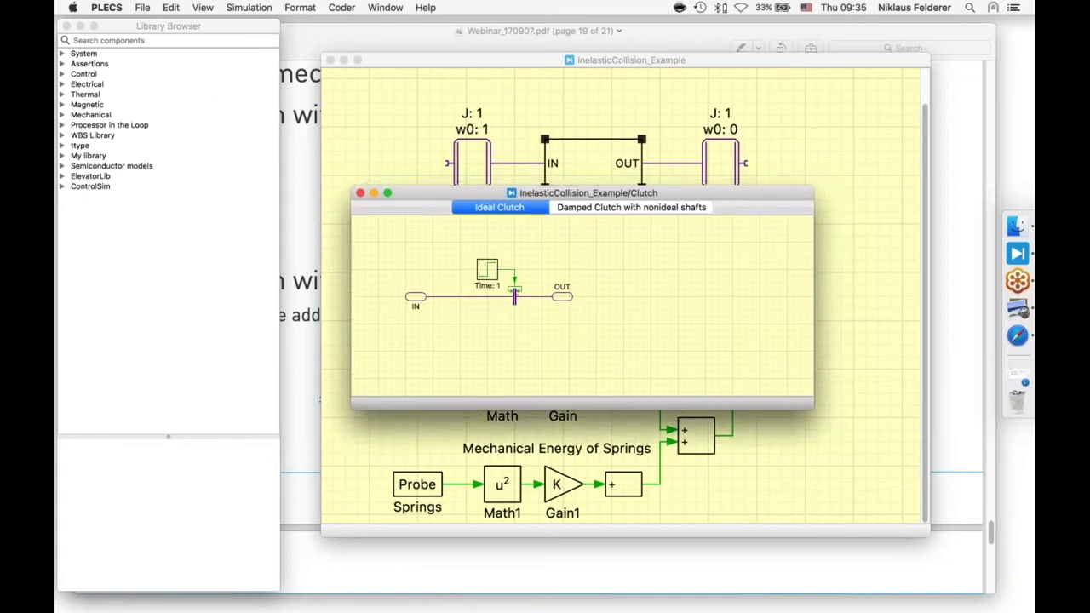
{"action": "left_click", "coordinate": [417, 159]}
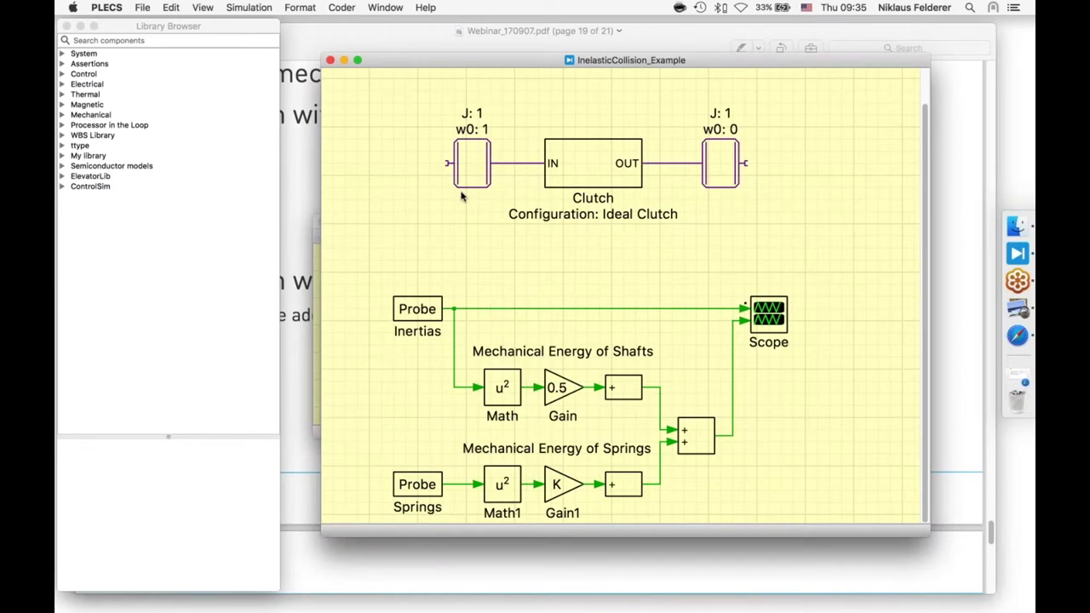
- Open the scope of the collision model and save its current trace under the name "ideal clutch"
{"action": "double_click", "coordinate": [767, 312]}
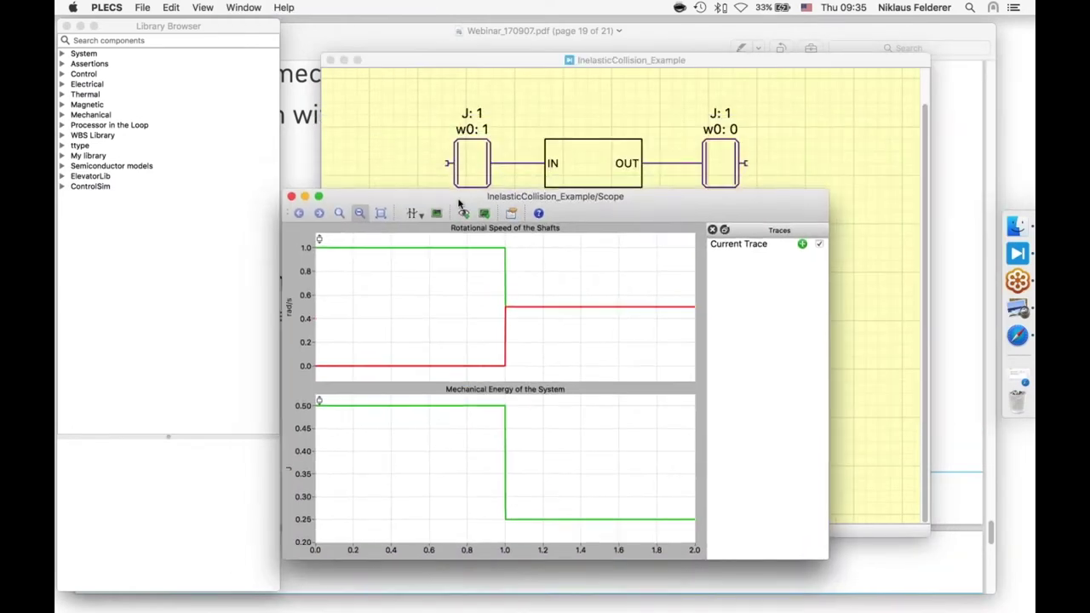
{"action": "left_click_drag", "start_coordinate": [458, 205], "coordinate": [484, 179]}
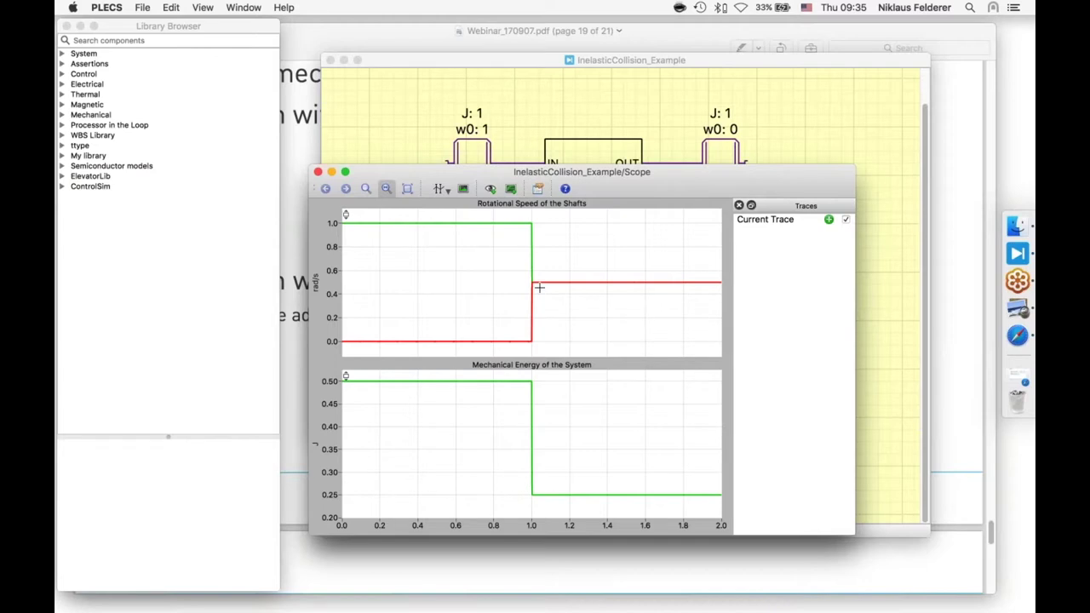
{"action": "left_click", "coordinate": [828, 221]}
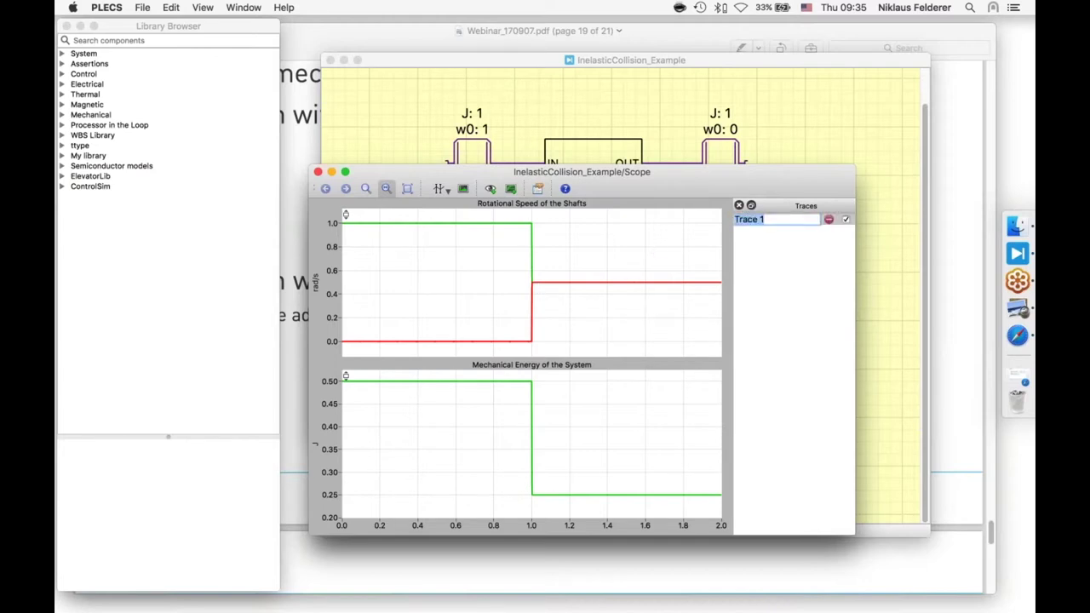
{"action": "type", "text": "ideal clutch"}
{"action": "key", "text": "Return"}
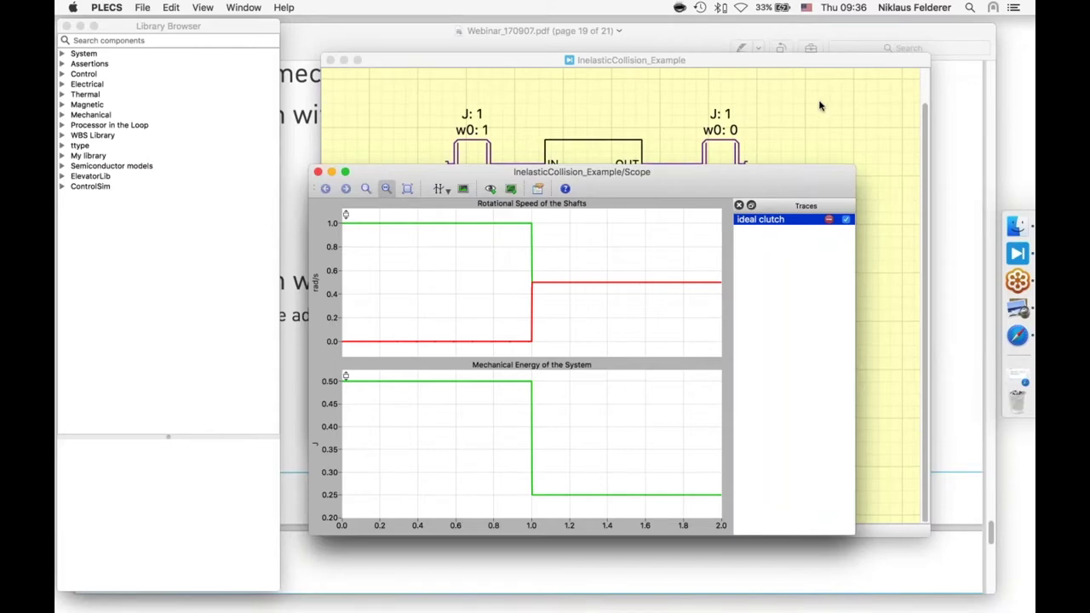
- Examine the "Damped Clutch with nonideal shafts" configuration inside the Clutch subsystem, and close the subsystem
{"action": "left_click", "coordinate": [820, 107]}
{"action": "left_click", "coordinate": [585, 164]}
{"action": "key", "text": "ctrl+u"}
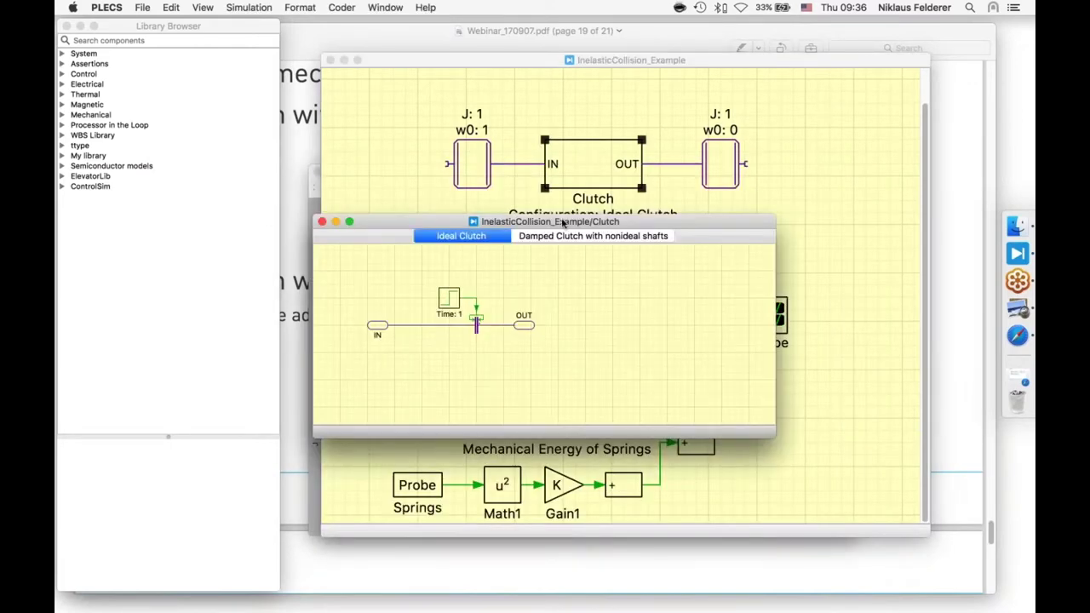
{"action": "left_click_drag", "start_coordinate": [562, 223], "coordinate": [610, 127]}
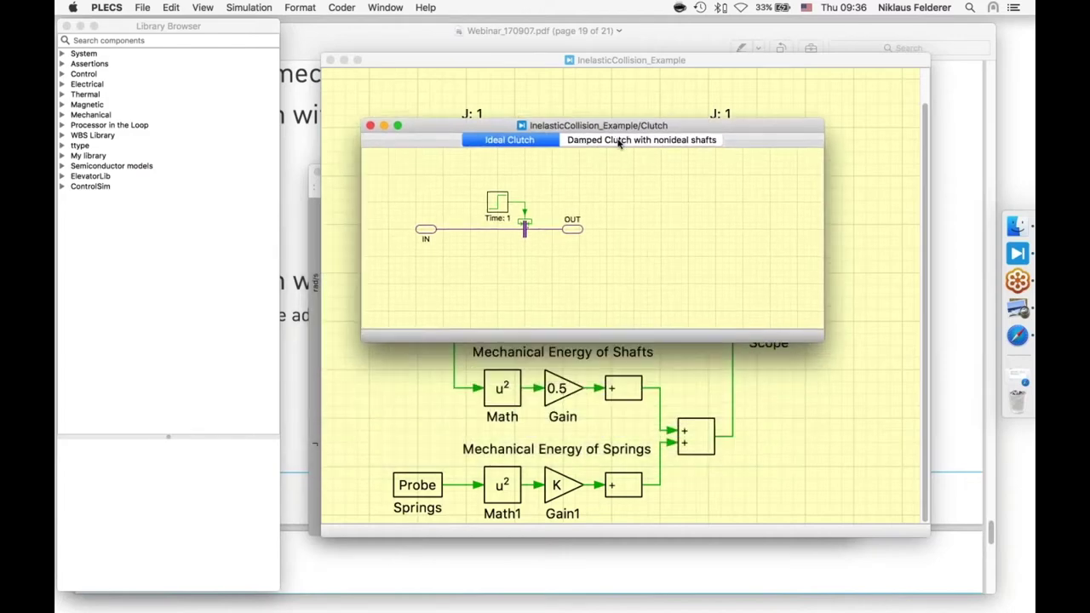
{"action": "left_click", "coordinate": [618, 141]}
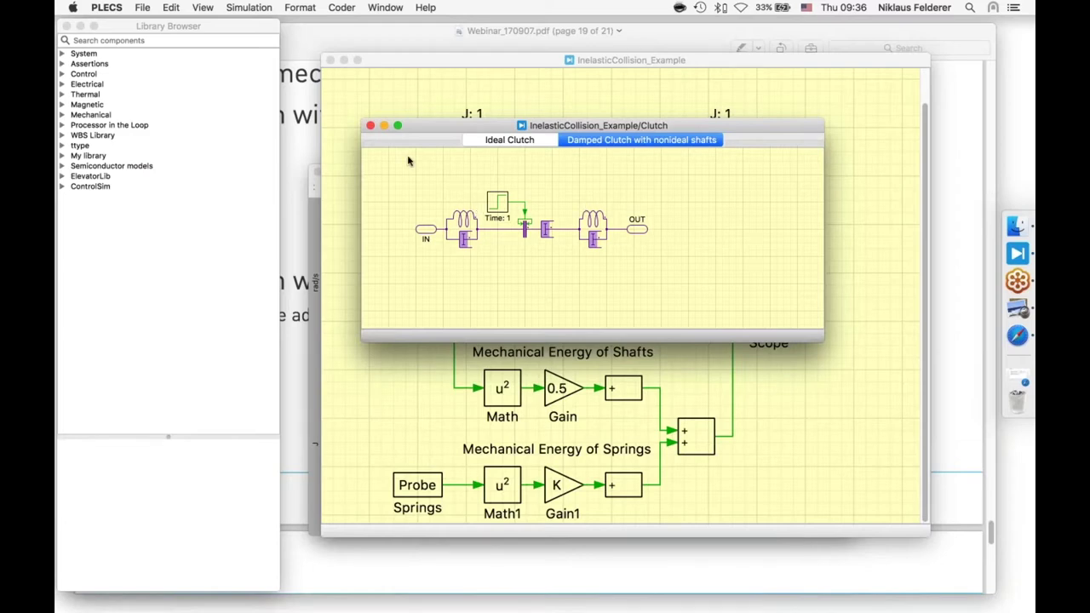
{"action": "key", "text": "super+w"}
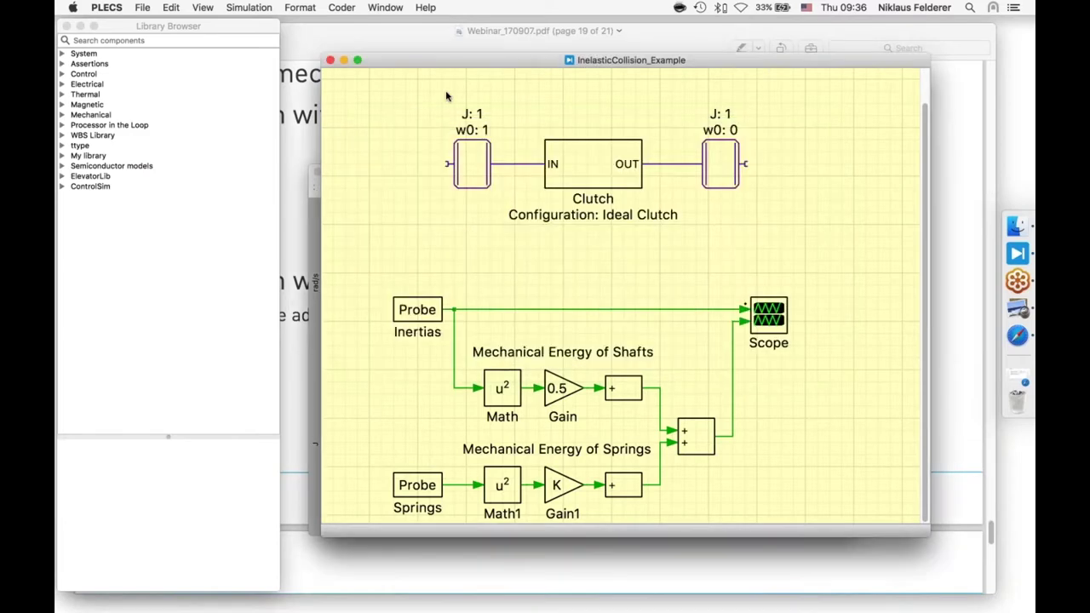
- Set the Clutch configuration to "Damped Clutch with nonideal shafts" and rerun the simulation to compare it with the saved trace in the scope
{"action": "left_click", "coordinate": [637, 214]}
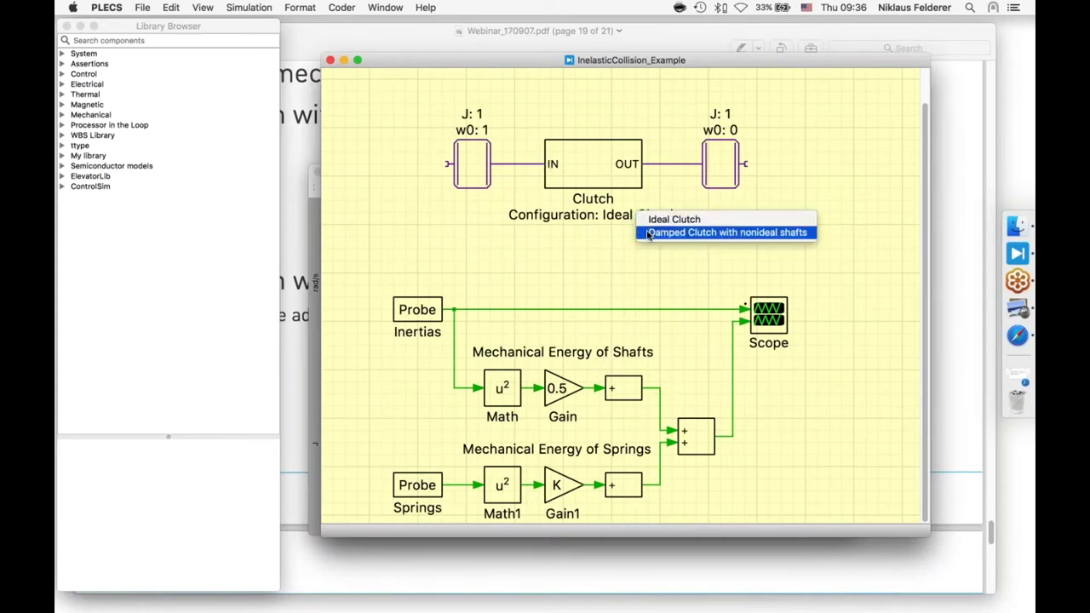
{"action": "left_click", "coordinate": [649, 233]}
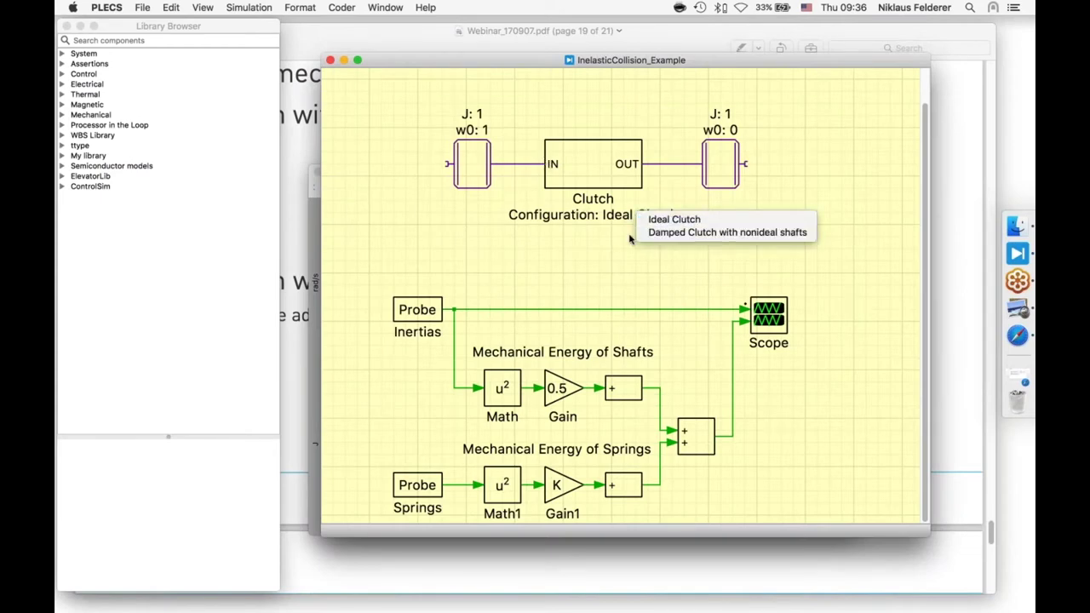
{"action": "key", "text": "super+grave"}
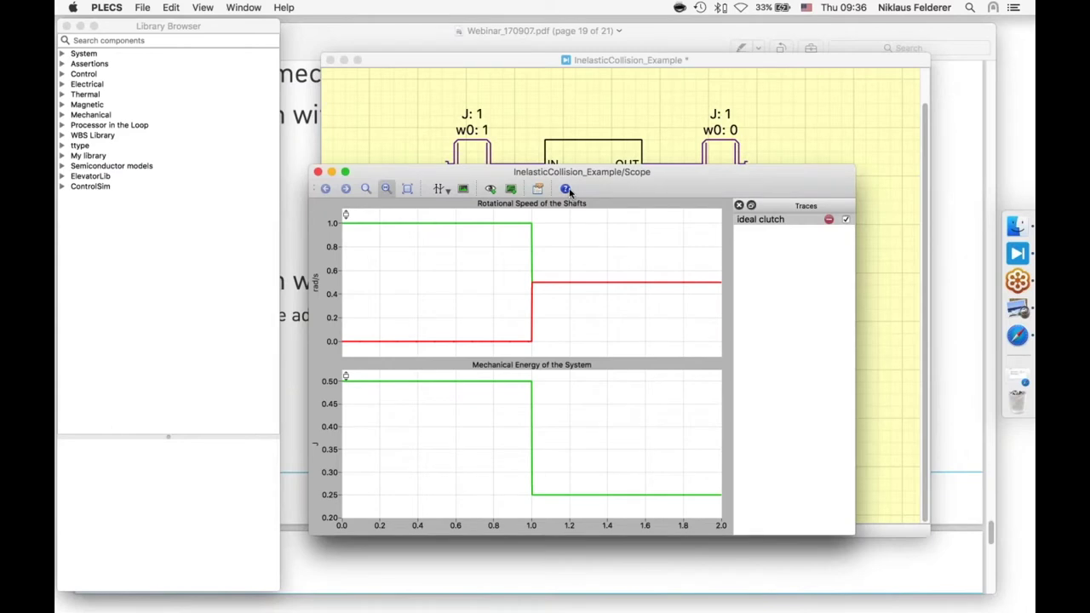
{"action": "key", "text": "super+t"}
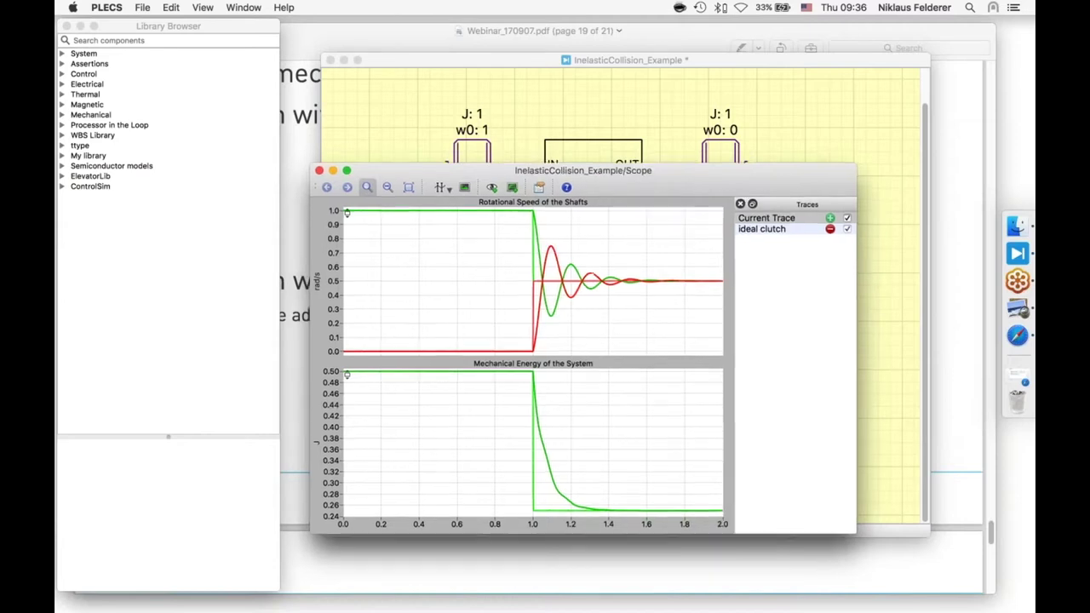
- Save the scope's current trace of the collision model under the name "non ideal clutch"
{"action": "left_click_drag", "start_coordinate": [830, 218], "coordinate": [845, 196]}
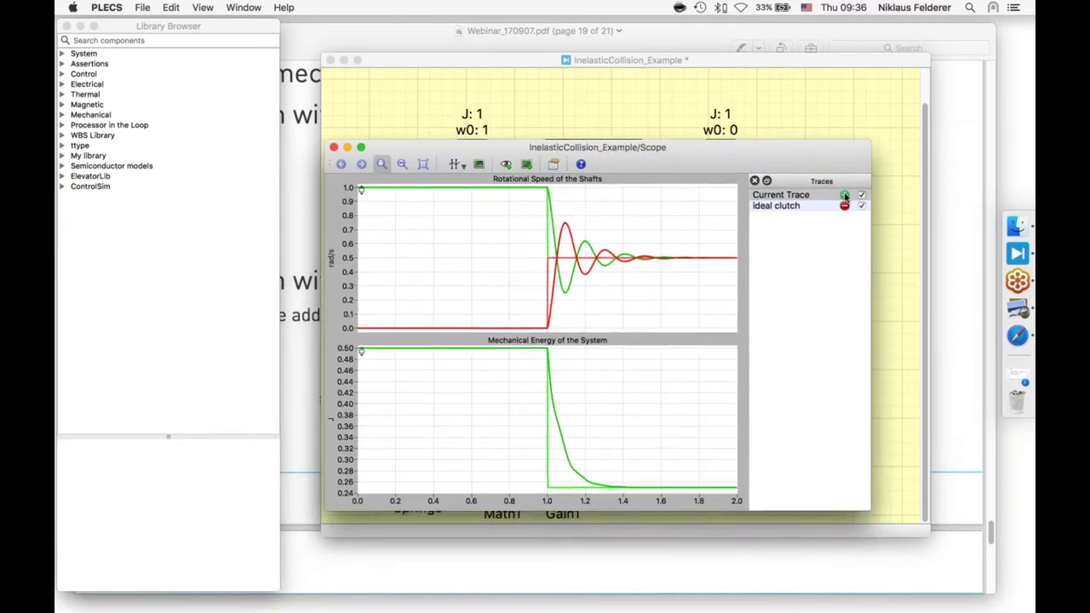
{"action": "left_click", "coordinate": [844, 195]}
{"action": "type", "text": "non ideal clutch"}
{"action": "key", "text": "Return"}
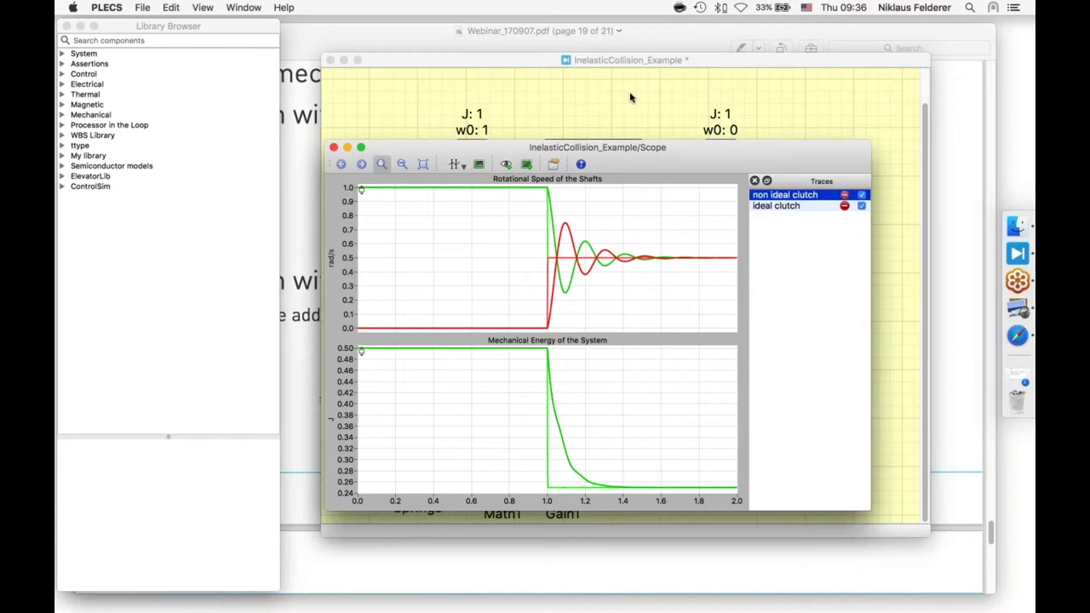
- Switch to the Webinar_170907.pdf slides in Preview and review the ideal and damped clutch collision page and the start of the Analogies page
{"action": "left_click", "coordinate": [630, 98]}
{"action": "key", "text": "super+Tab"}
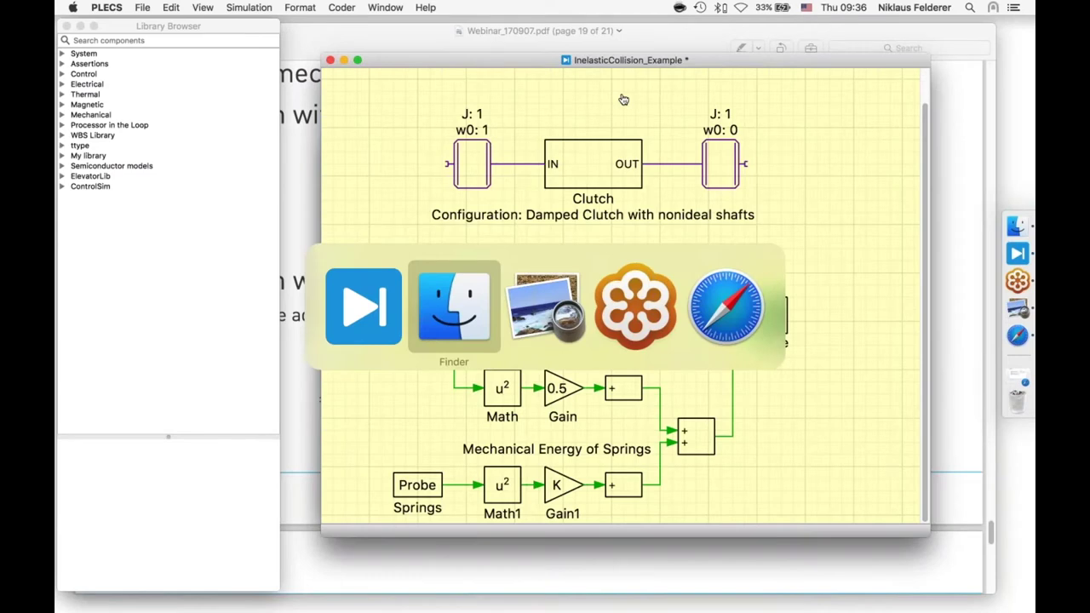
{"action": "key", "text": "super+Tab"}
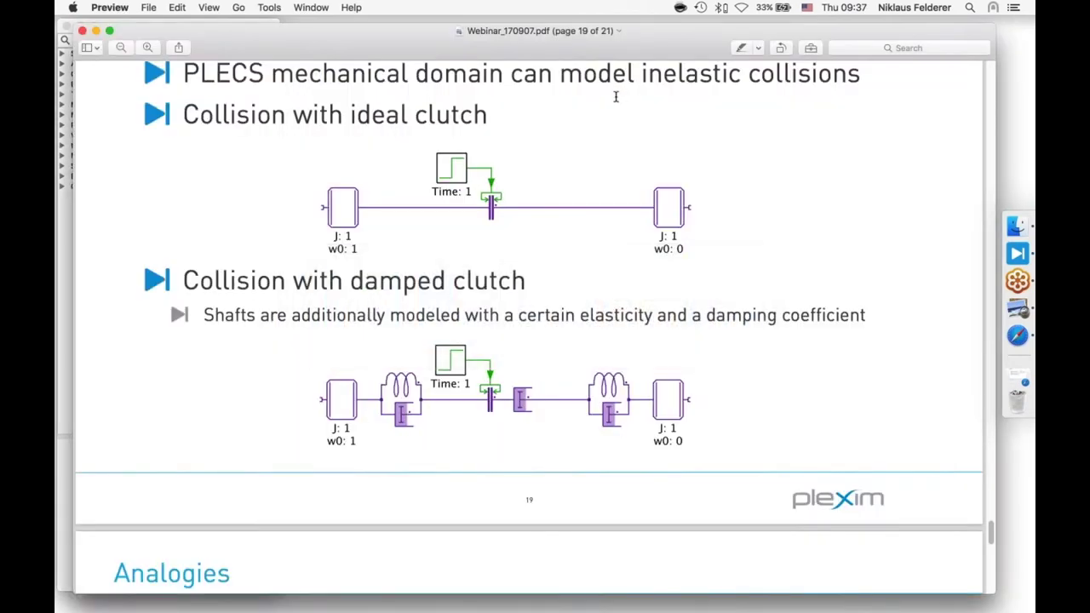
{"action": "scroll", "coordinate": [349, 245], "scroll_direction": "down", "scroll_amount": 5}
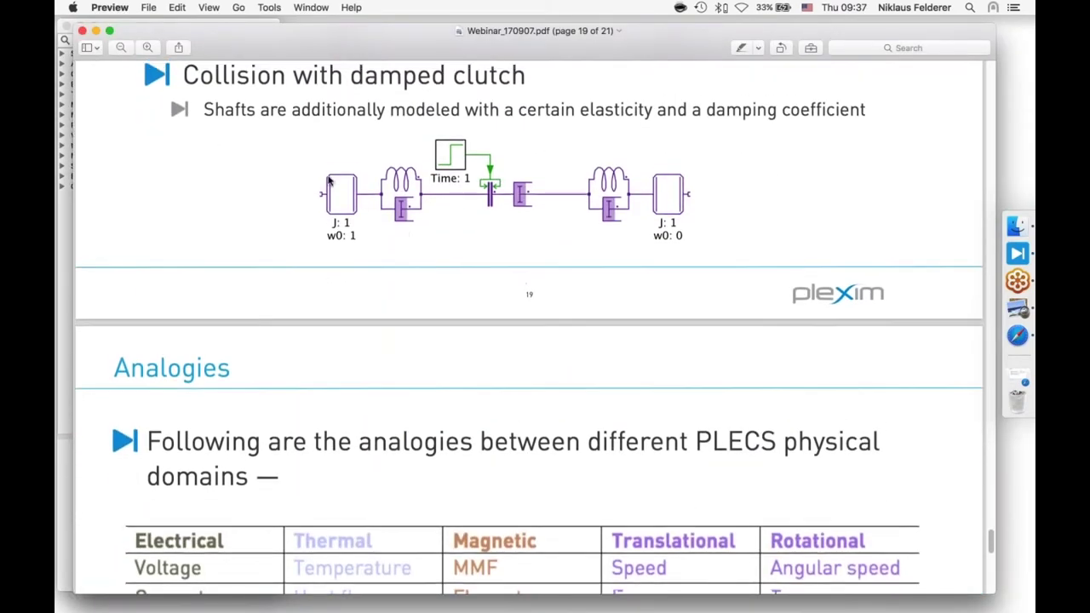
{"action": "scroll", "coordinate": [329, 179], "scroll_direction": "up", "scroll_amount": 6}
- Return to PLECS and search the help viewer, including the demos, for "servo"
{"action": "key", "text": "super+Tab"}
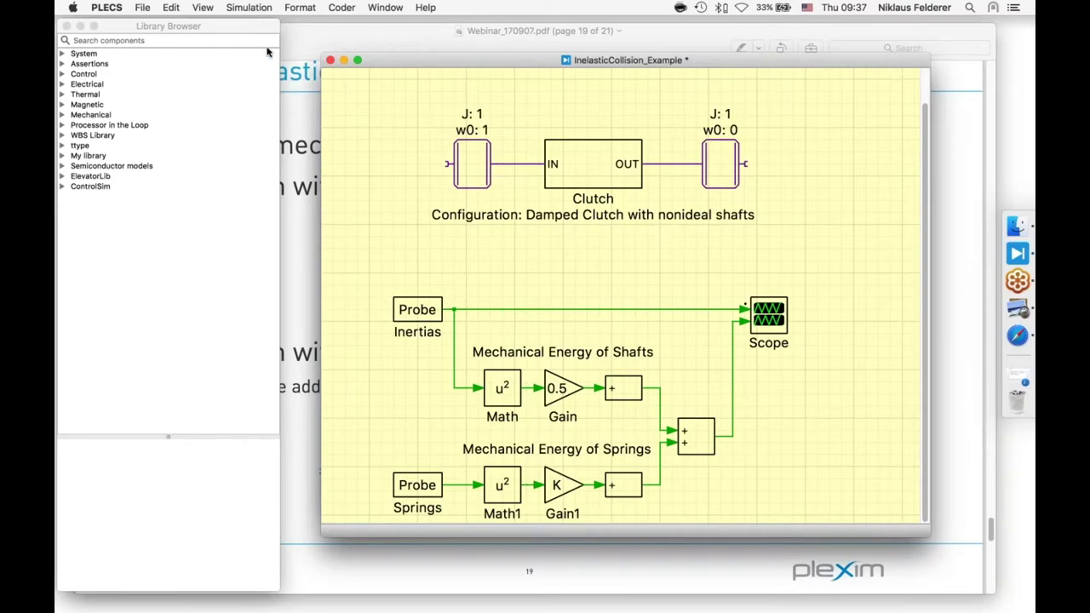
{"action": "left_click", "coordinate": [238, 29]}
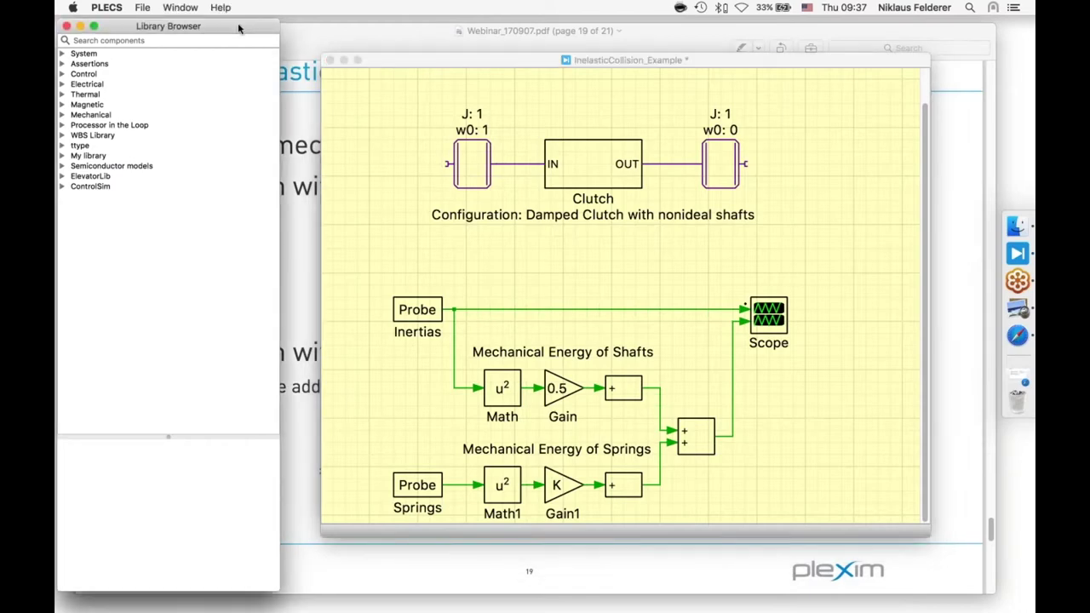
{"action": "left_click", "coordinate": [180, 7]}
{"action": "left_click", "coordinate": [201, 45]}
{"action": "left_click", "coordinate": [317, 194]}
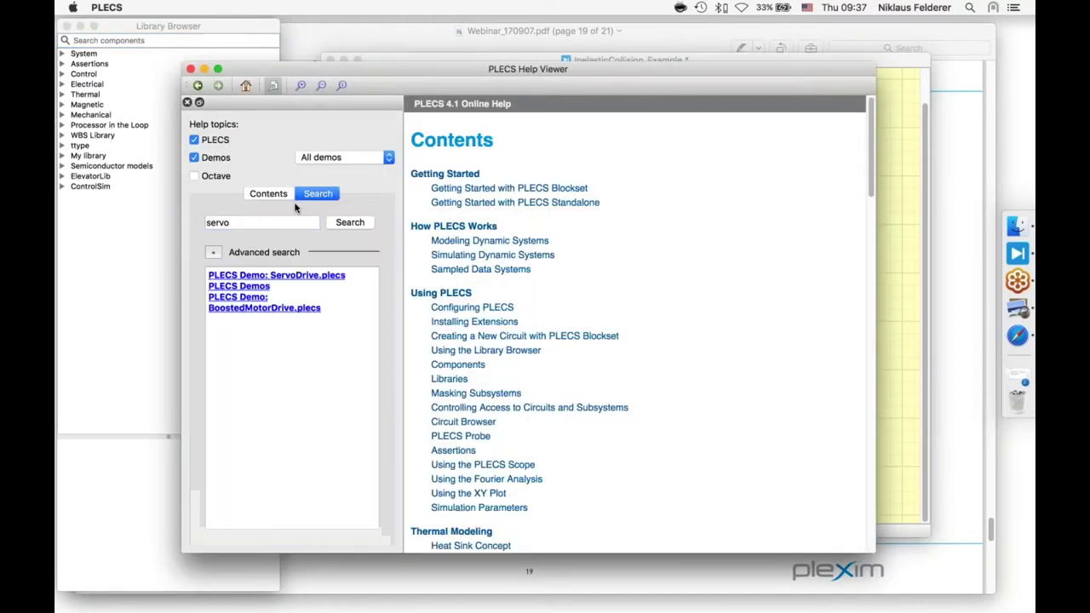
{"action": "key", "text": "super+a"}
{"action": "type", "text": "servo"}
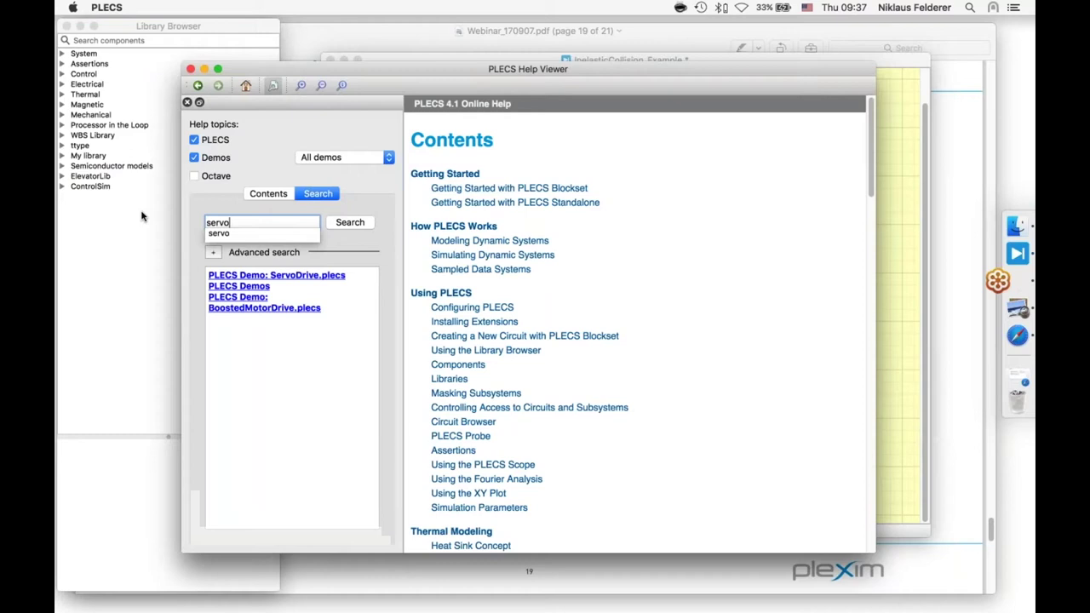
{"action": "key", "text": "Return"}
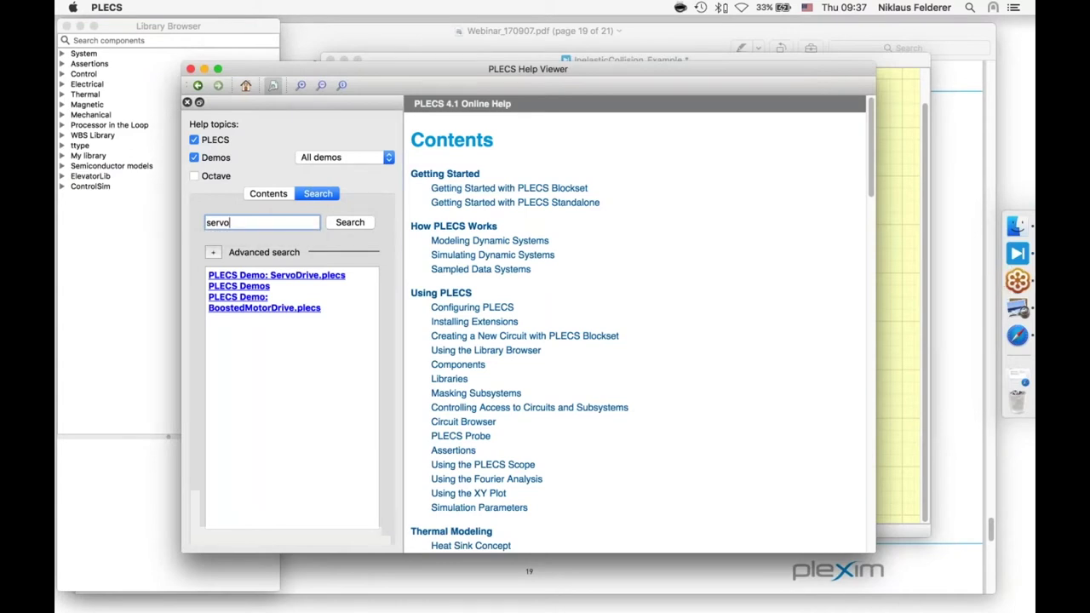
- Open the ServoDrive demo model from its help page and examine the mechanical part around the Slide & Part mass
{"action": "left_click", "coordinate": [277, 275]}
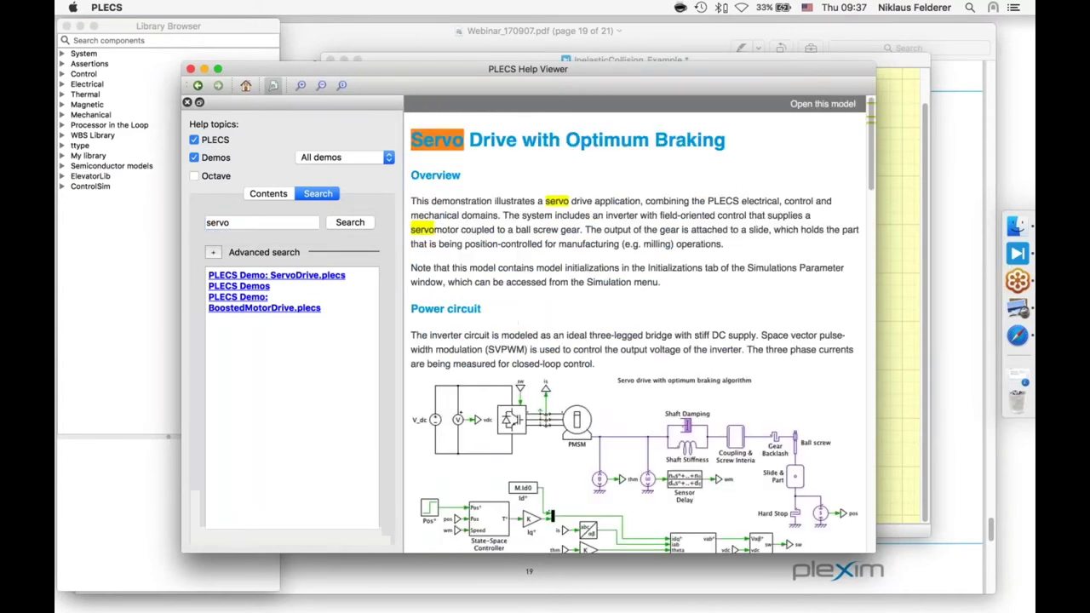
{"action": "left_click", "coordinate": [812, 109]}
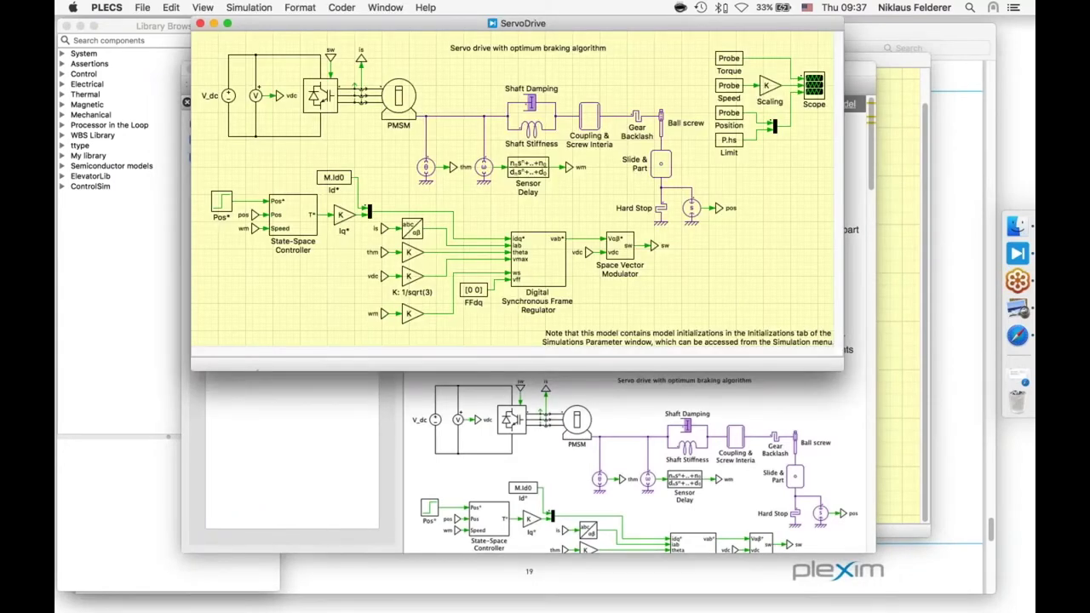
{"action": "left_click_drag", "start_coordinate": [423, 23], "coordinate": [465, 62]}
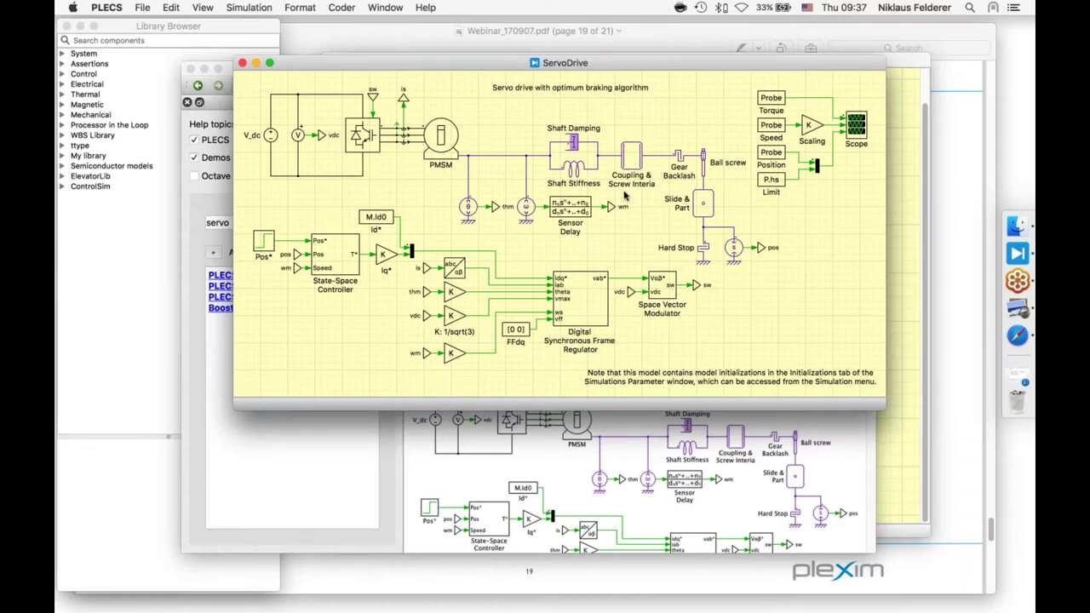
{"action": "left_click", "coordinate": [700, 203]}
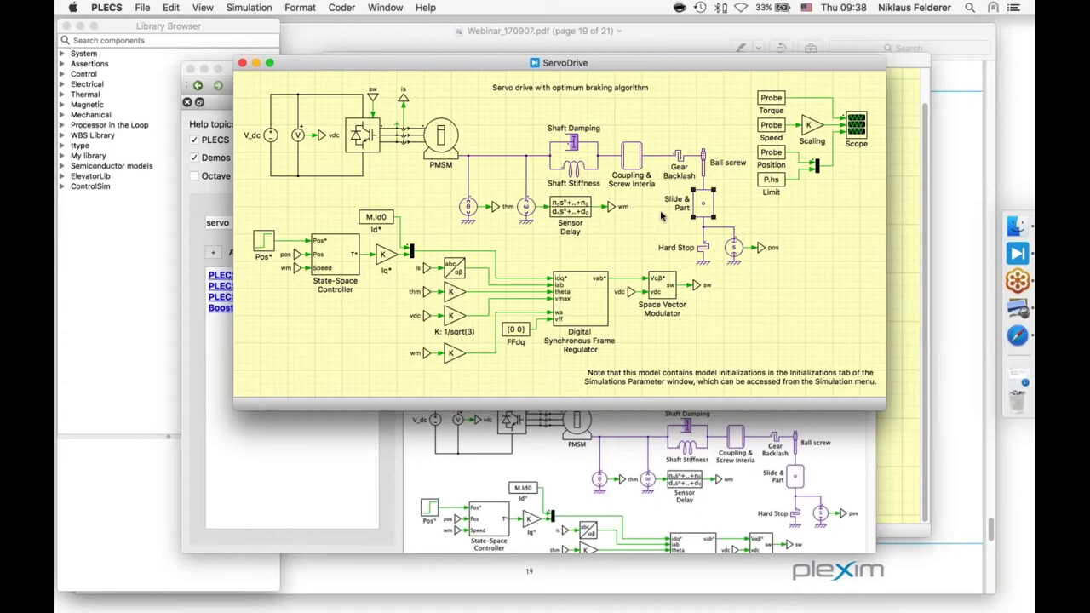
{"action": "left_click", "coordinate": [729, 218]}
- Run the ServoDrive simulation and open its scope, arranging the model and scope windows side by side
{"action": "key", "text": "super+t"}
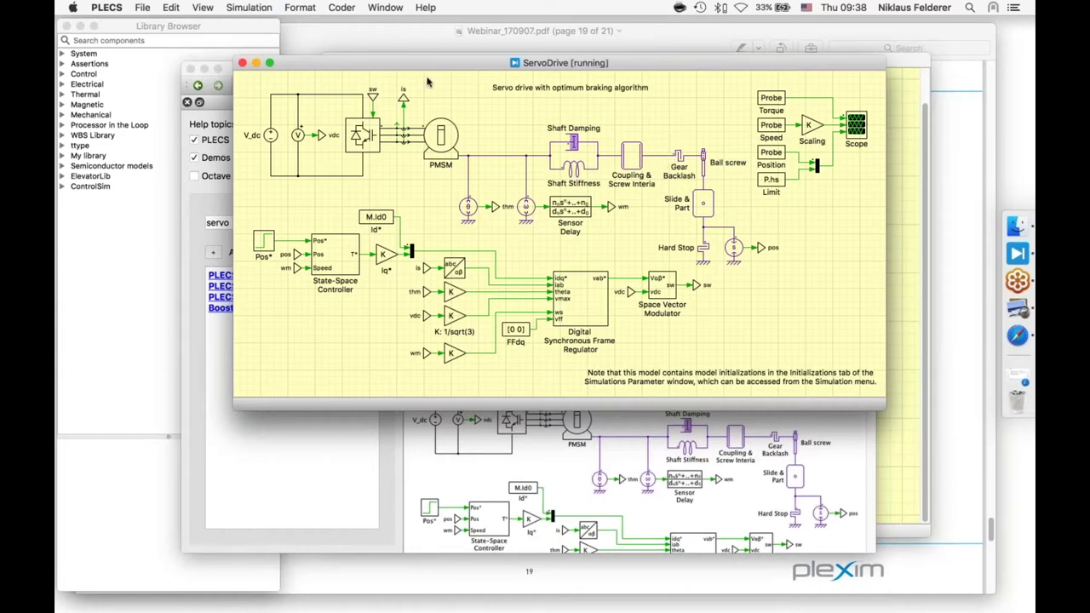
{"action": "left_click", "coordinate": [855, 126]}
{"action": "double_click", "coordinate": [856, 126]}
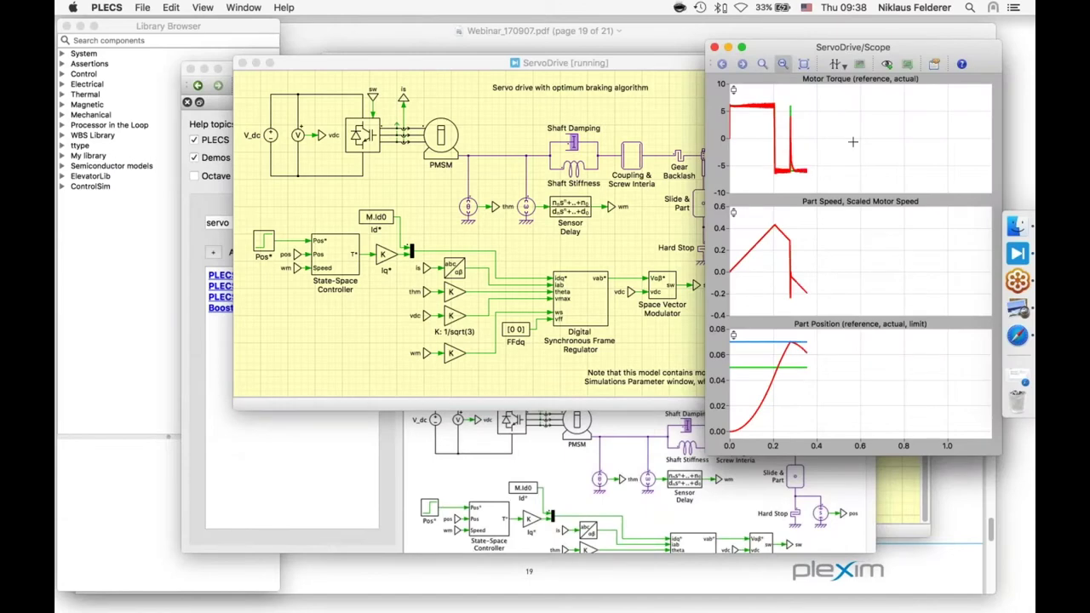
{"action": "left_click_drag", "start_coordinate": [572, 64], "coordinate": [397, 26]}
{"action": "left_click_drag", "start_coordinate": [784, 47], "coordinate": [764, 38]}
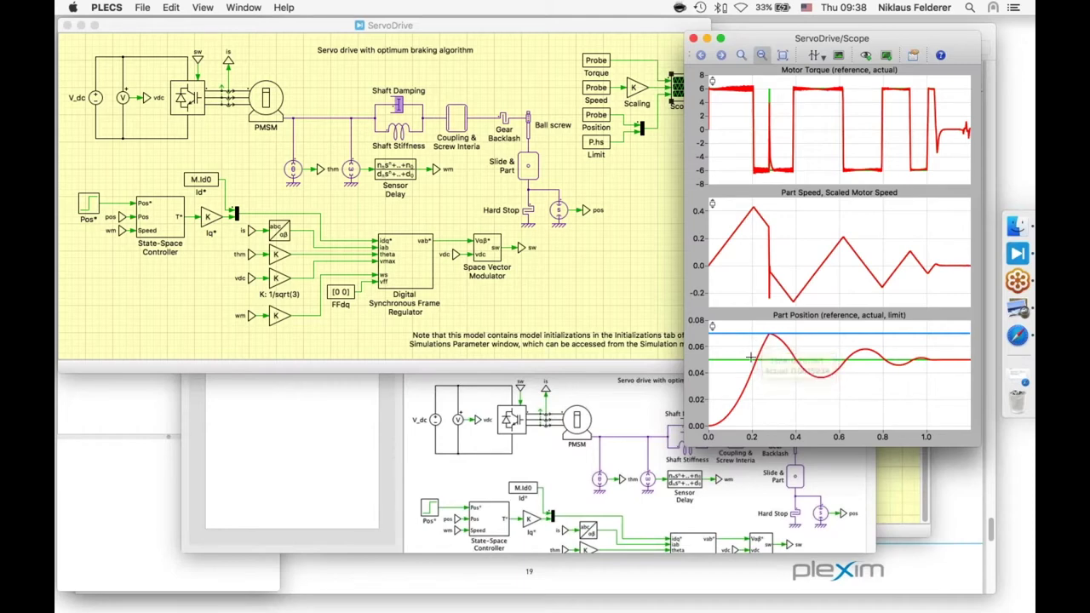
- Inspect the part position against its limit in the scope and check the Hard Stop block's displacement limits, leaving them unchanged
{"action": "mouse_move", "coordinate": [714, 425]}
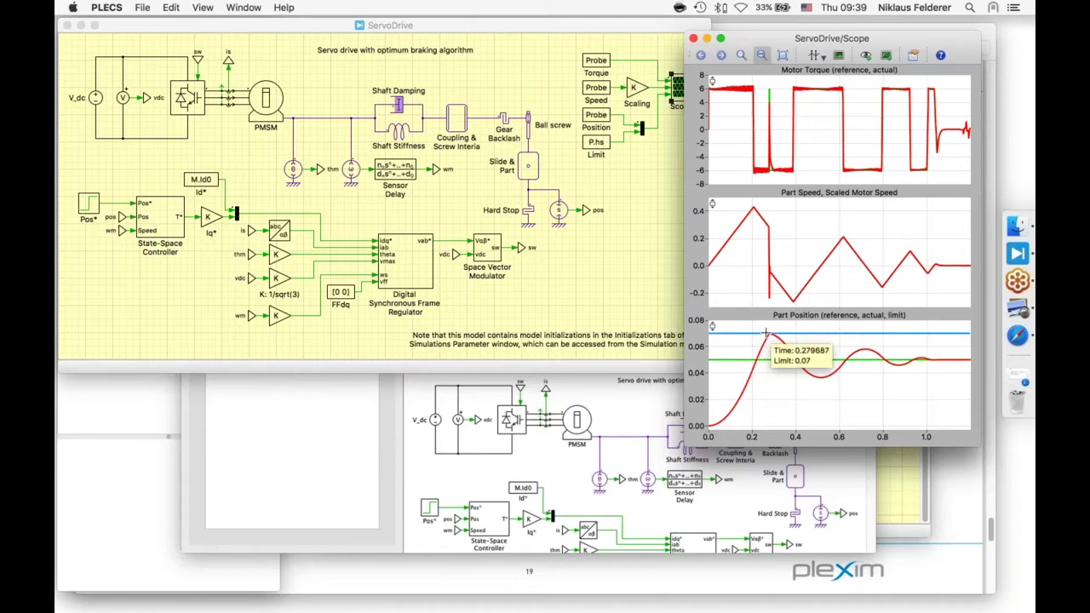
{"action": "left_click", "coordinate": [529, 212]}
{"action": "left_click", "coordinate": [528, 212]}
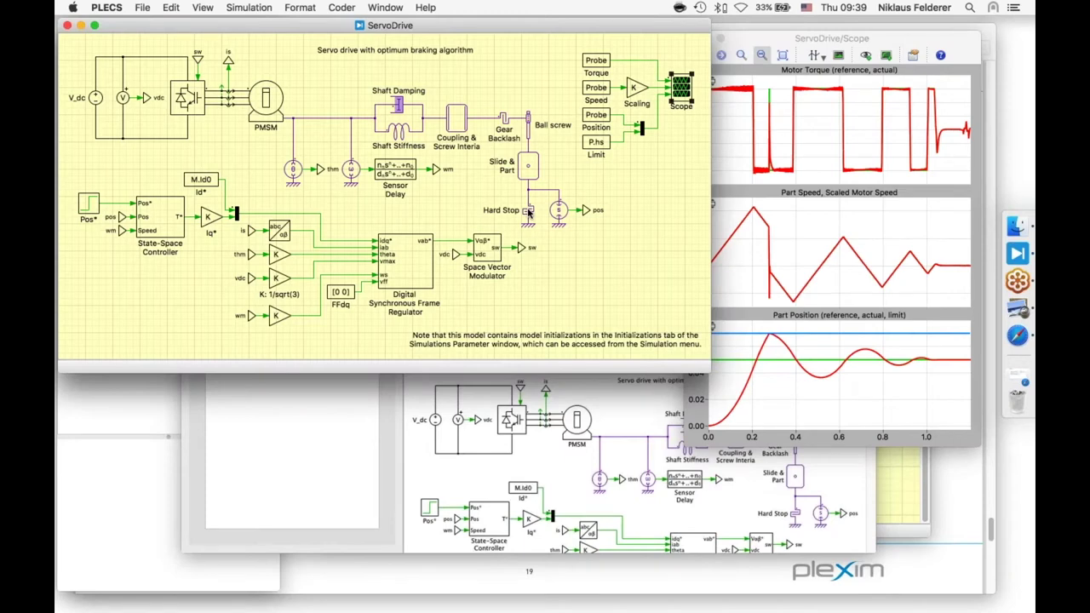
{"action": "double_click", "coordinate": [529, 212]}
{"action": "double_click", "coordinate": [273, 159]}
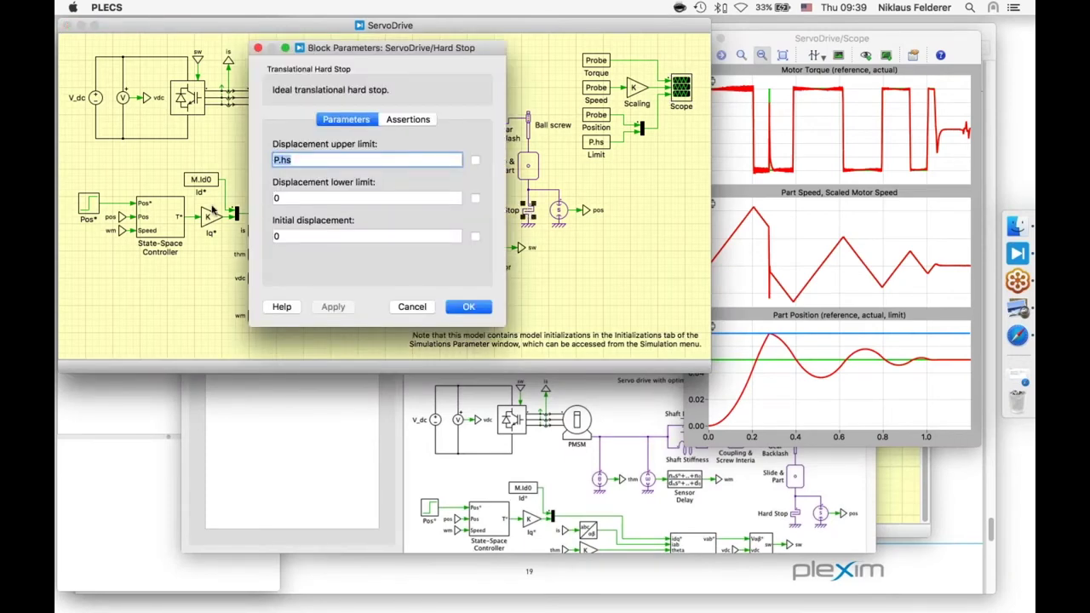
{"action": "left_click", "coordinate": [400, 307]}
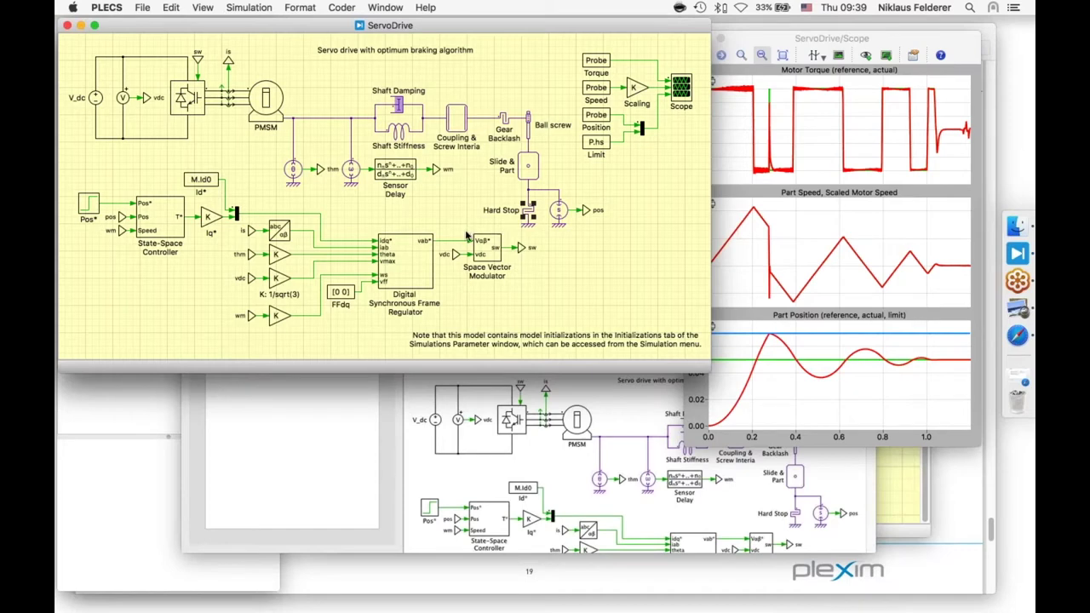
- Set the State-Space Controller's configuration to "Optimum Speed Limit"
{"action": "left_click", "coordinate": [781, 343]}
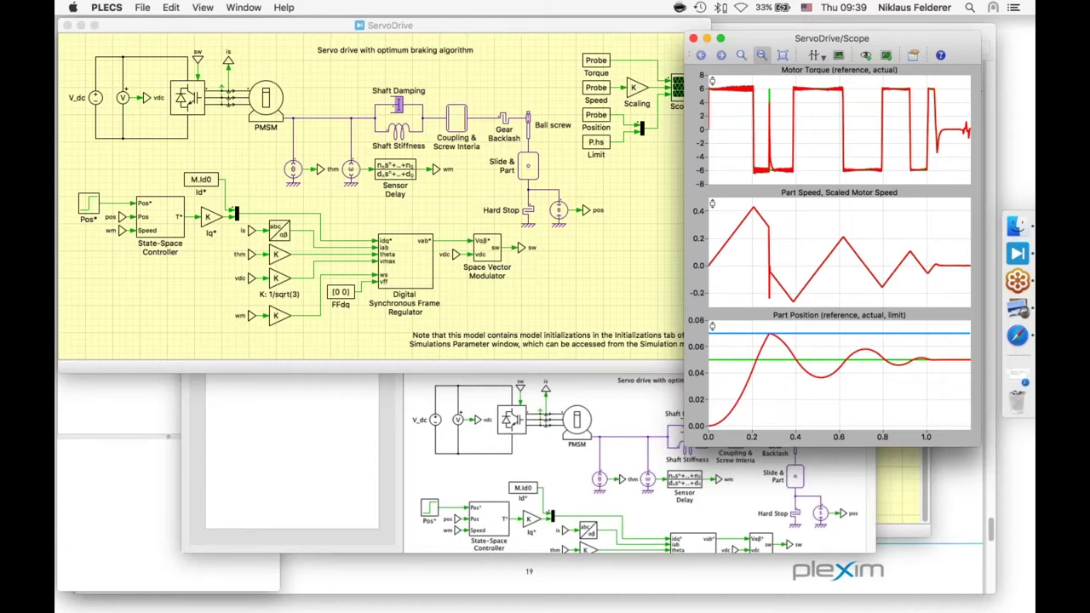
{"action": "left_click", "coordinate": [588, 266]}
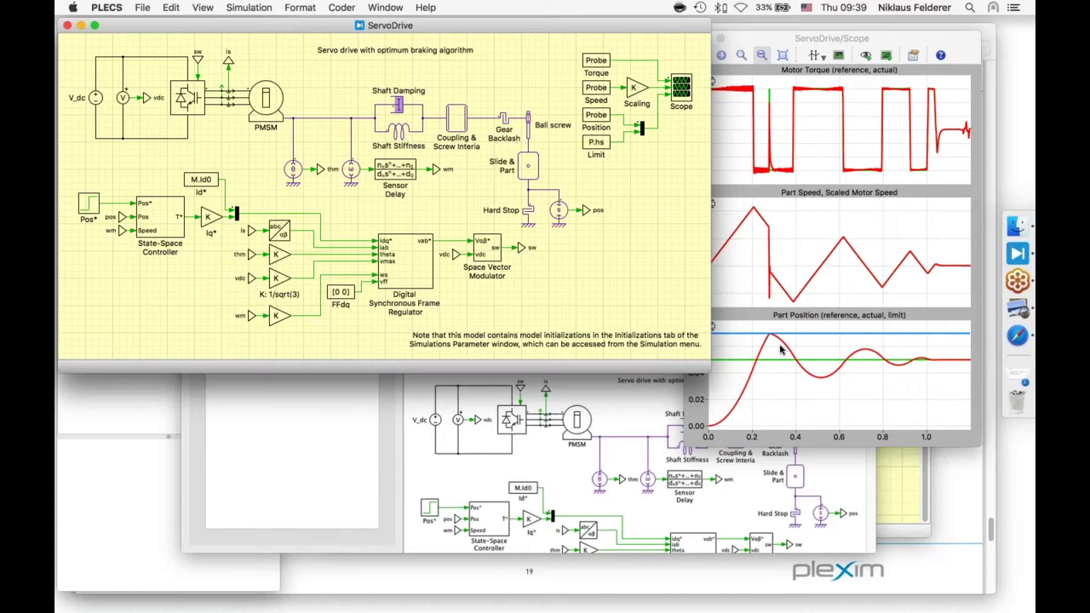
{"action": "double_click", "coordinate": [162, 218]}
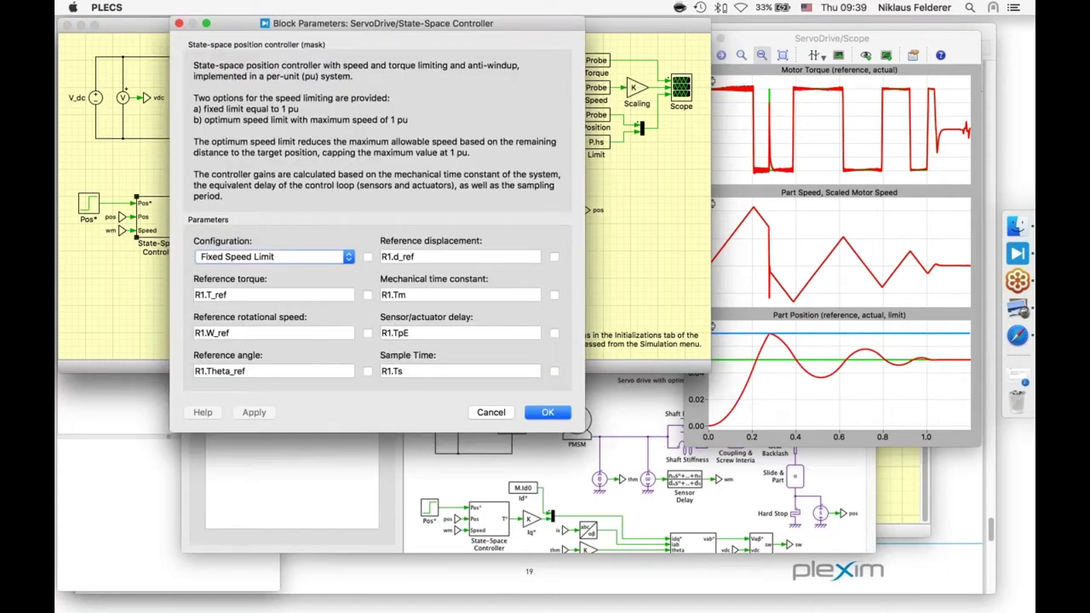
{"action": "left_click", "coordinate": [264, 257]}
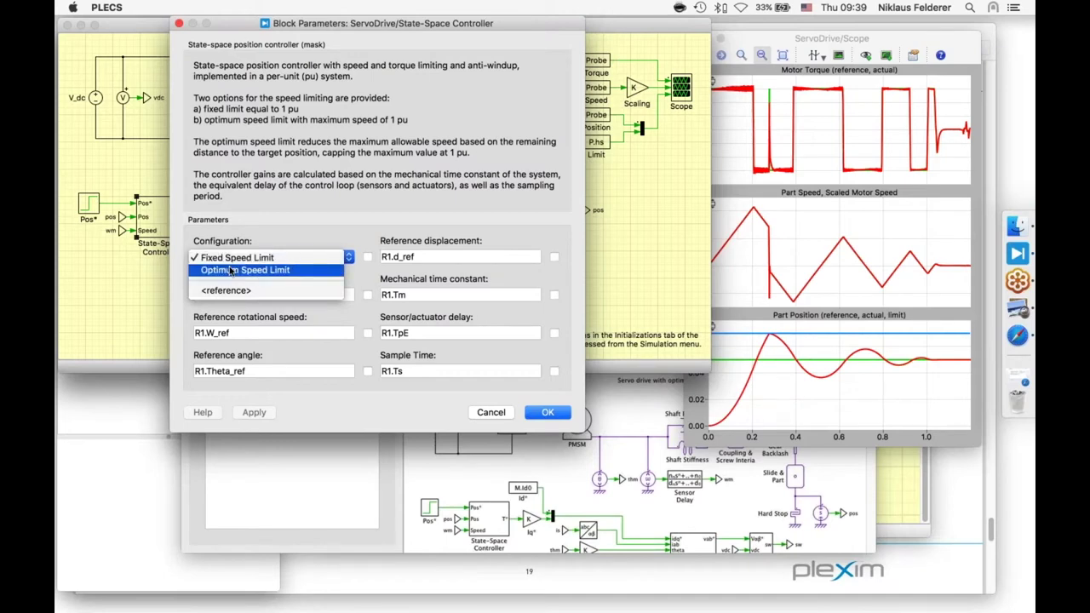
{"action": "left_click", "coordinate": [227, 271]}
{"action": "left_click", "coordinate": [548, 416]}
- Save the current trace in the ServoDrive scope under the name "standard"
{"action": "left_click", "coordinate": [854, 45]}
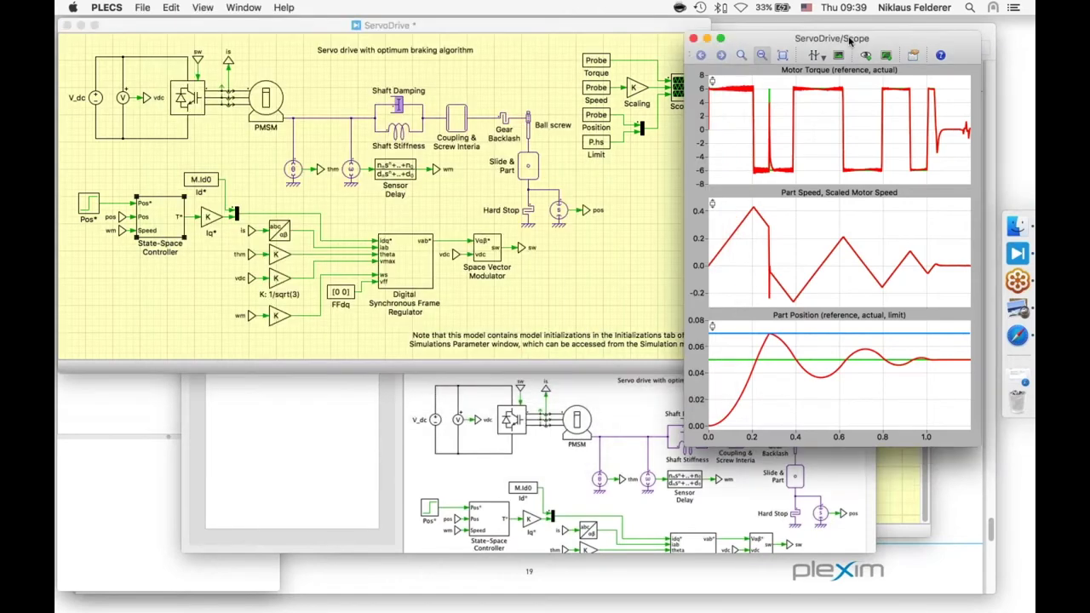
{"action": "left_click", "coordinate": [886, 56]}
{"action": "left_click_drag", "start_coordinate": [875, 41], "coordinate": [806, 44]}
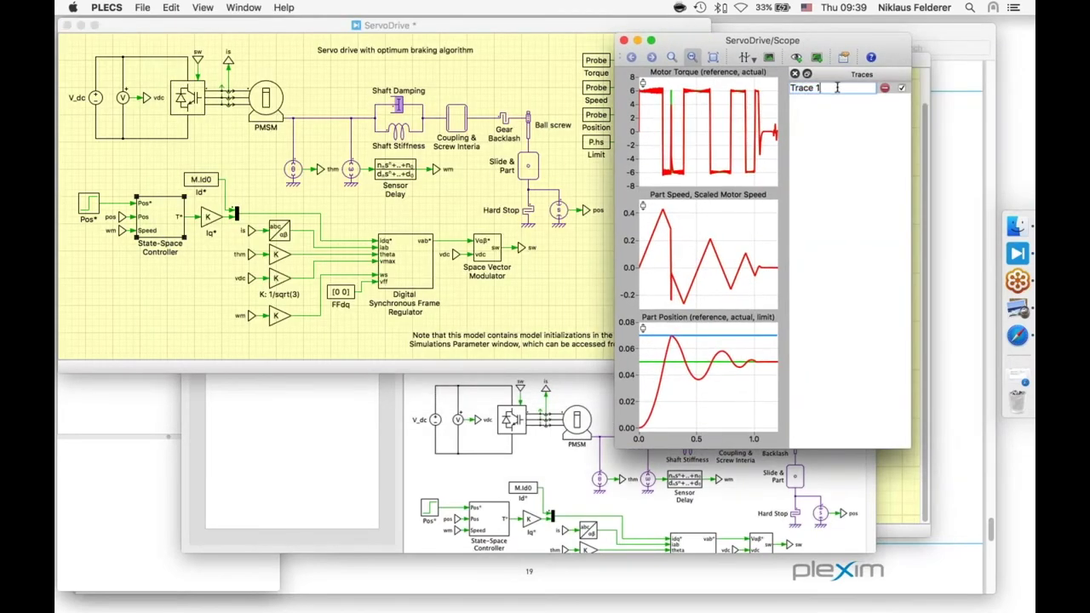
{"action": "type", "text": "Standard"}
{"action": "key", "text": "Return"}
- Rerun the ServoDrive simulation and widen the scope window to compare the new trace with the saved one
{"action": "left_click", "coordinate": [562, 137]}
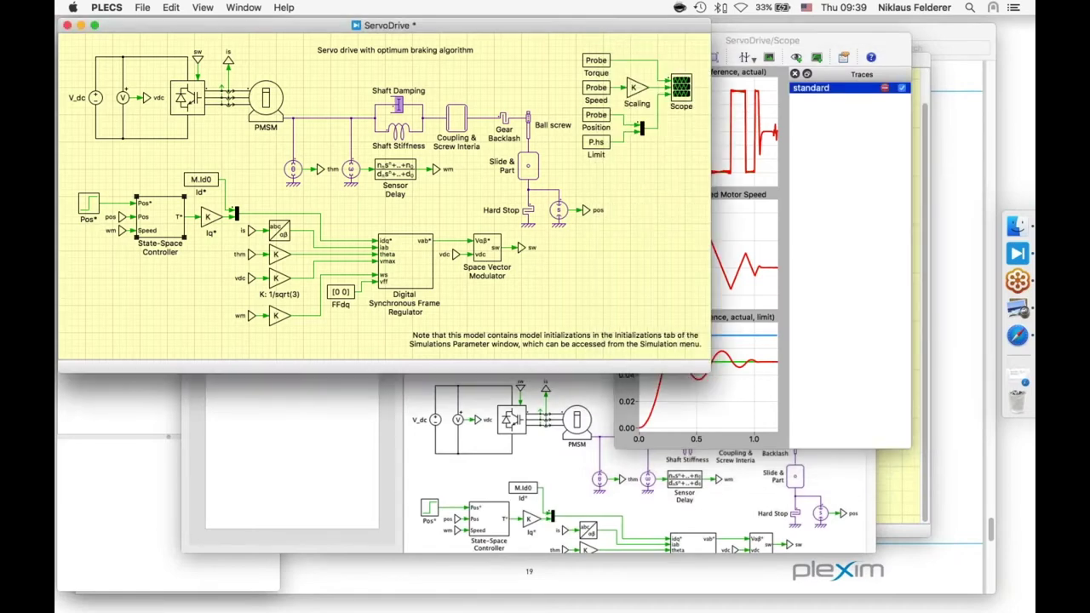
{"action": "left_click", "coordinate": [250, 7]}
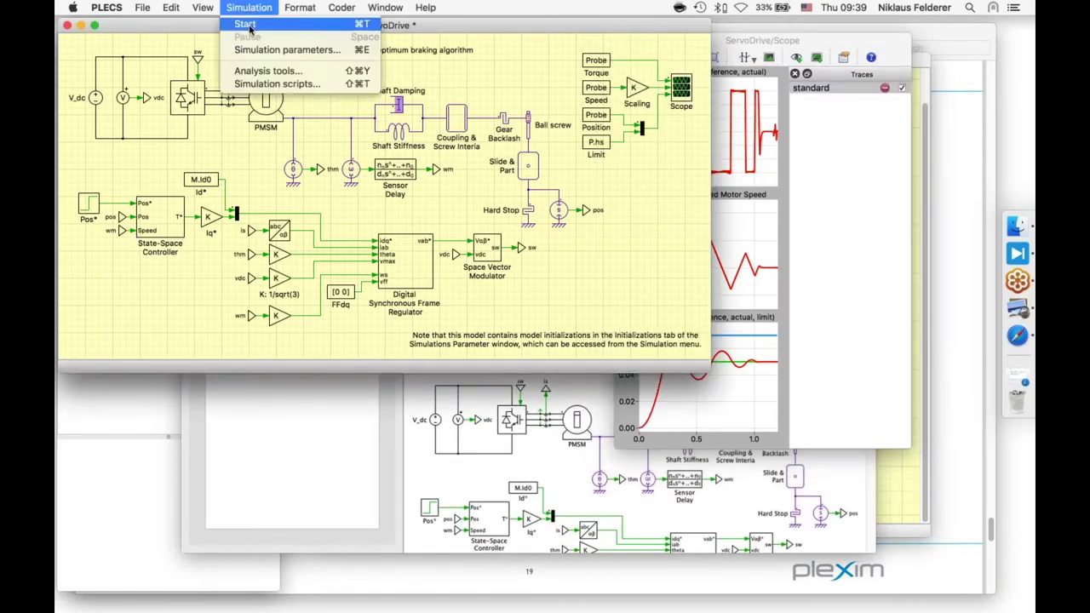
{"action": "left_click", "coordinate": [258, 27]}
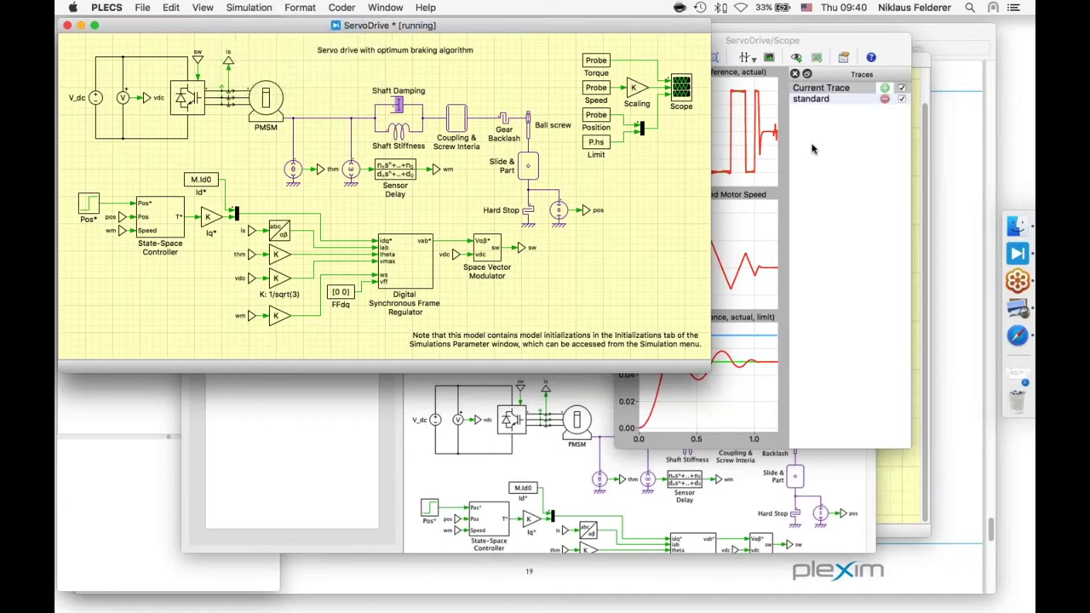
{"action": "left_click_drag", "start_coordinate": [601, 264], "coordinate": [354, 264]}
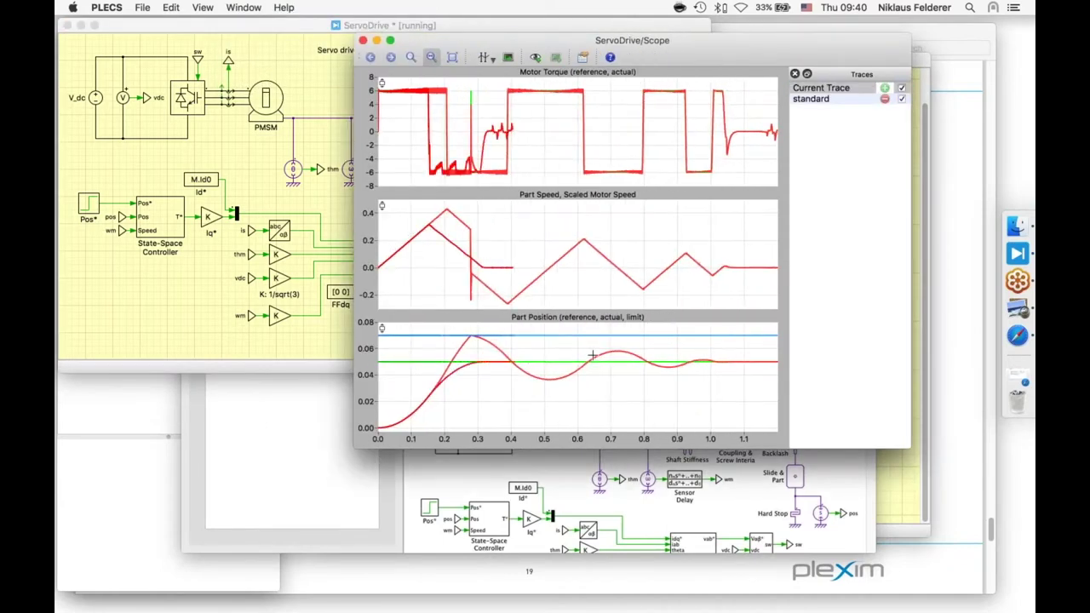
- Show the "standard" and current traces separately in the scope to compare them, leaving only the current trace displayed
{"action": "left_click", "coordinate": [902, 98]}
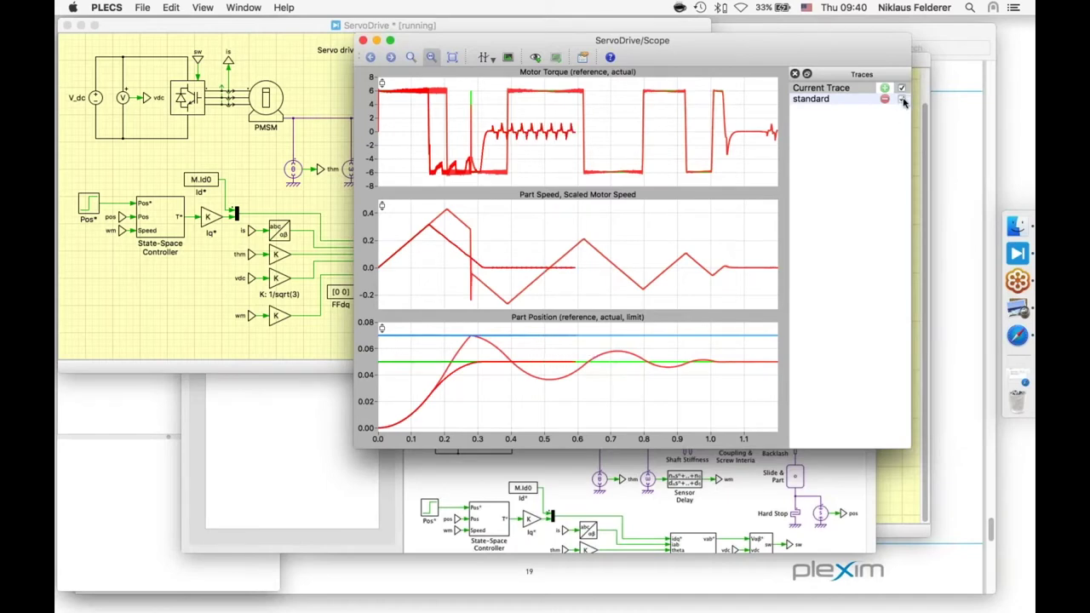
{"action": "left_click", "coordinate": [903, 88]}
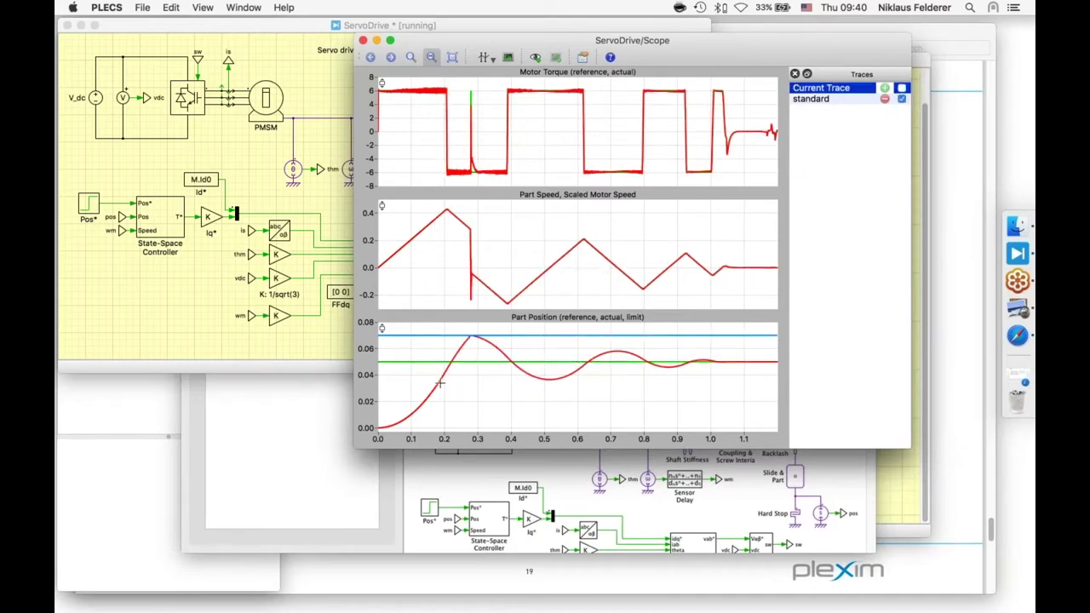
{"action": "left_click", "coordinate": [903, 88]}
{"action": "left_click", "coordinate": [903, 99]}
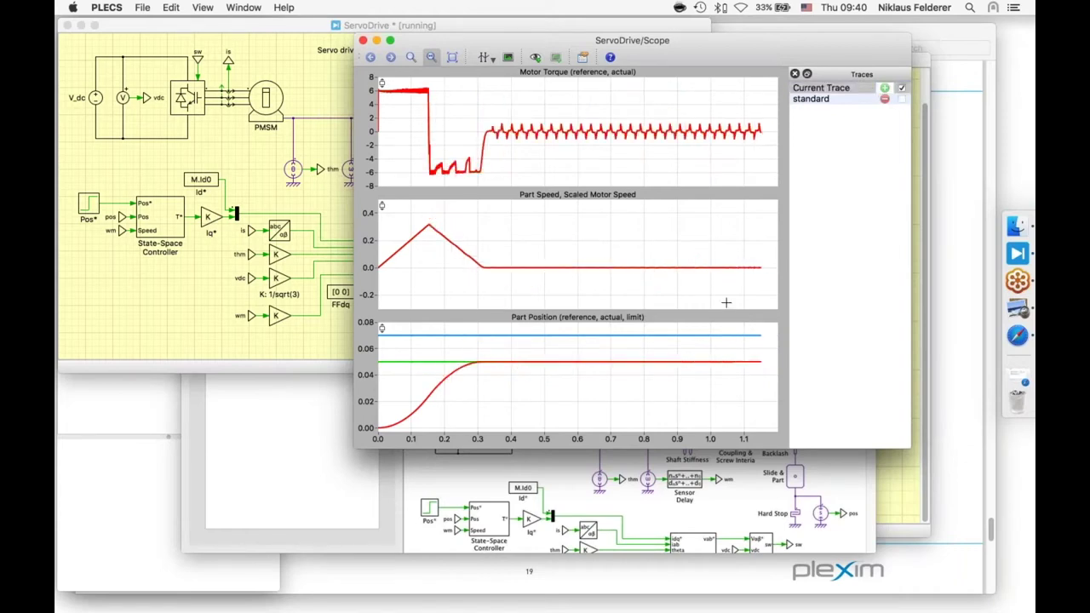
{"action": "left_click_drag", "start_coordinate": [524, 48], "coordinate": [529, 42]}
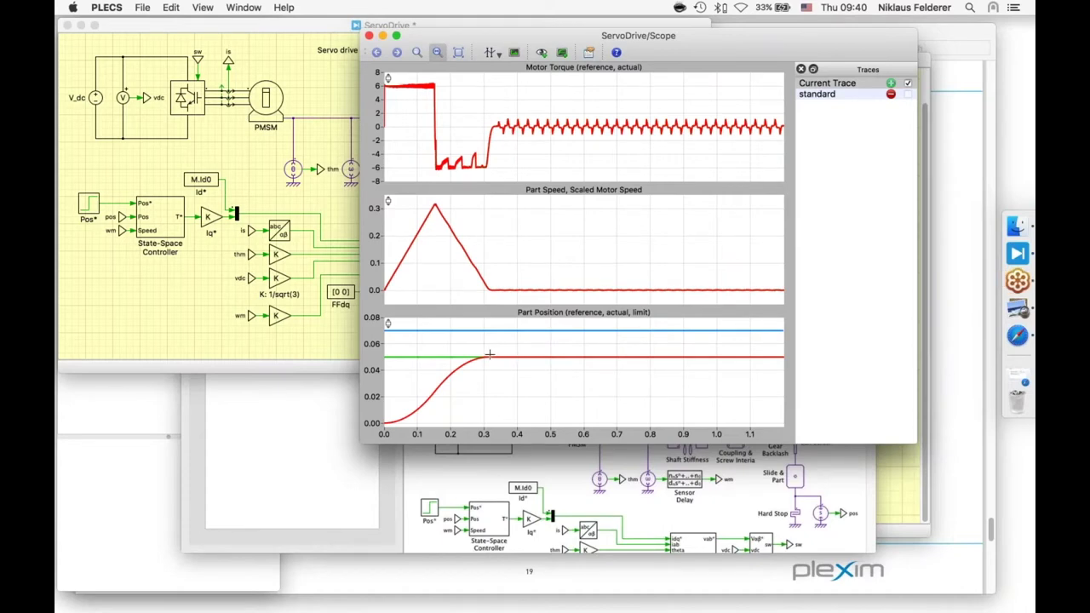
- Save the current trace in the ServoDrive scope under the name "optimum" and bring the ServoDrive schematic in front of the scope
{"action": "left_click", "coordinate": [890, 83]}
{"action": "type", "text": "optimum"}
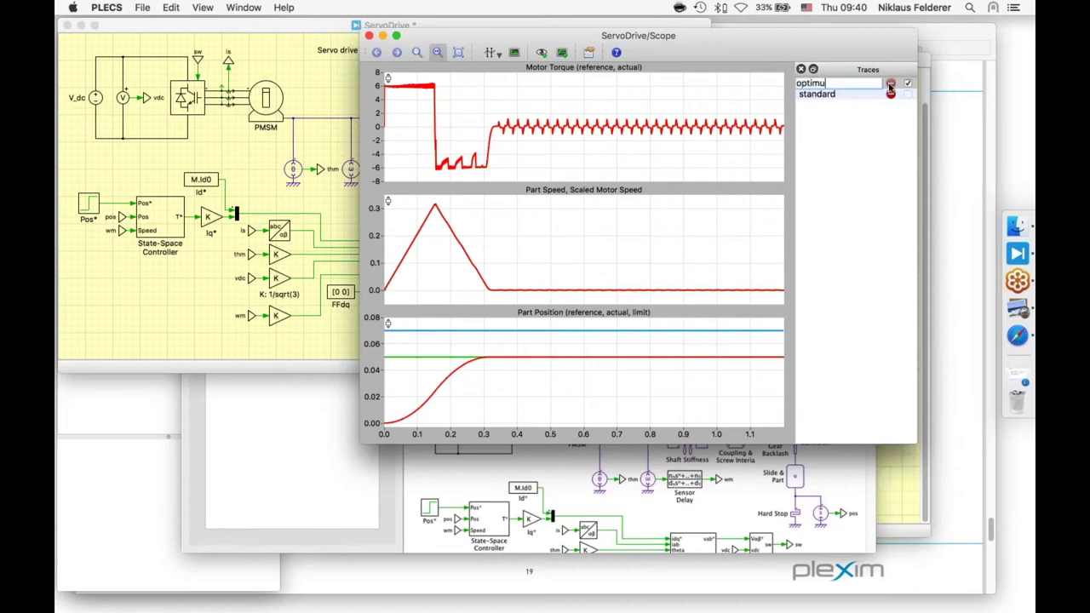
{"action": "key", "text": "Return"}
{"action": "left_click", "coordinate": [272, 51]}
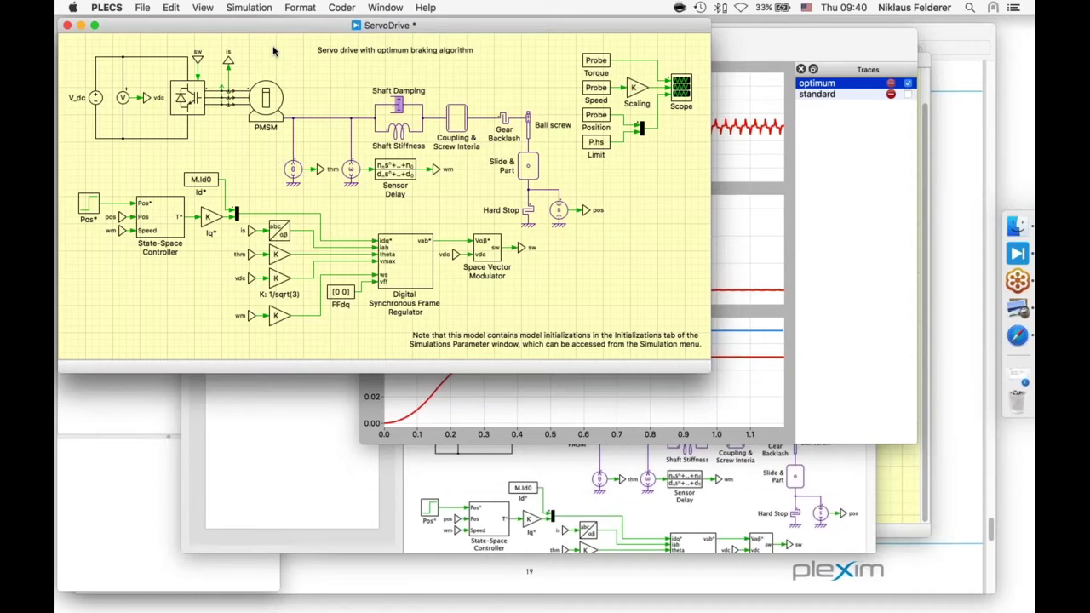
{"action": "left_click_drag", "start_coordinate": [275, 27], "coordinate": [444, 87]}
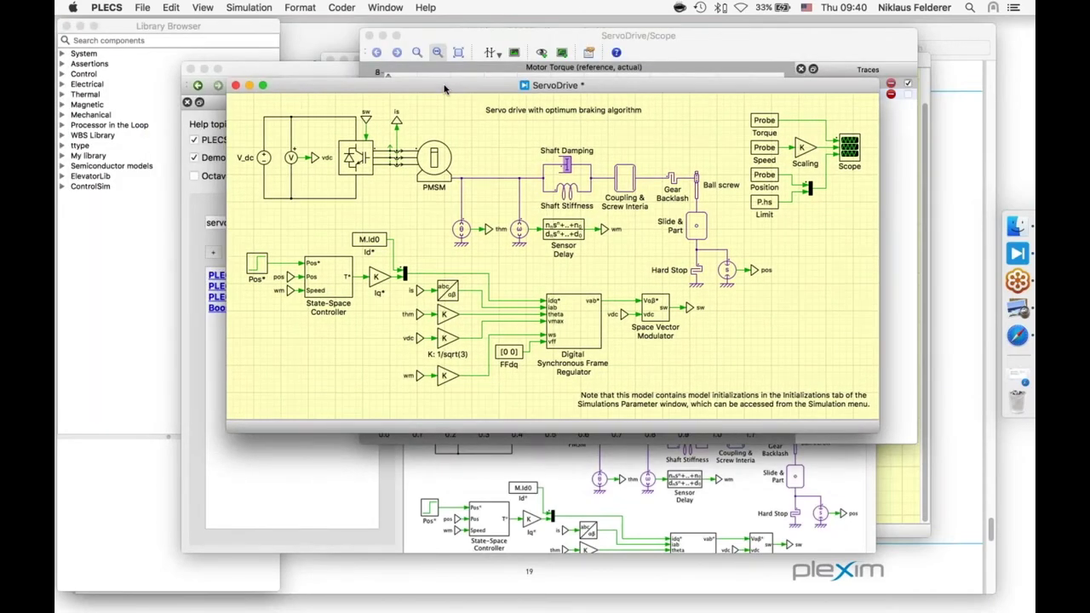
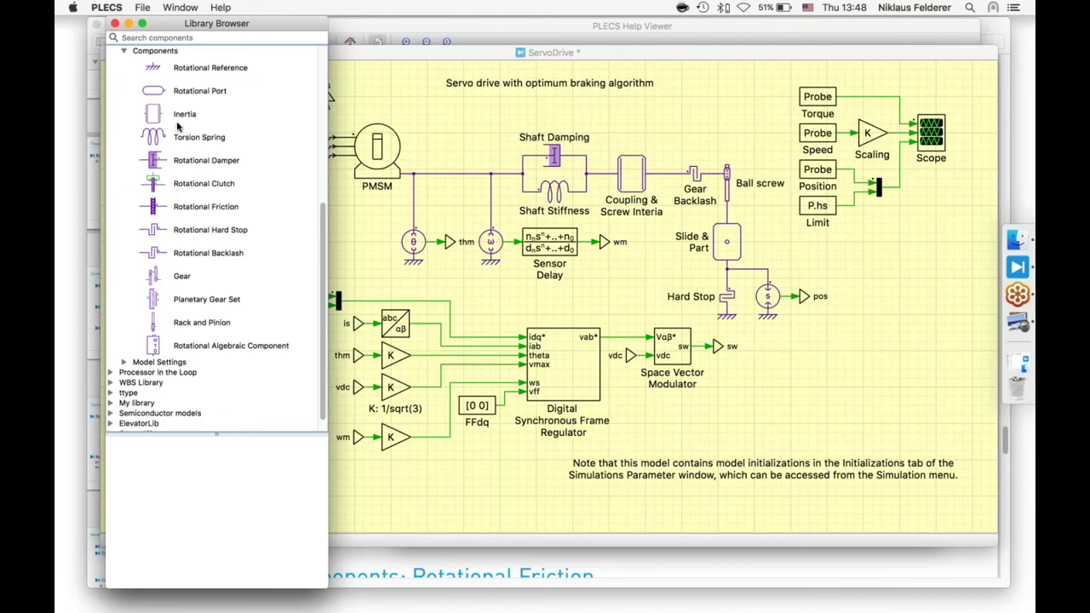
- Create a new model, search the component library for "rotation" and place a Rotational Speed (Controlled) source in it
{"action": "left_click_drag", "start_coordinate": [169, 29], "coordinate": [157, 33]}
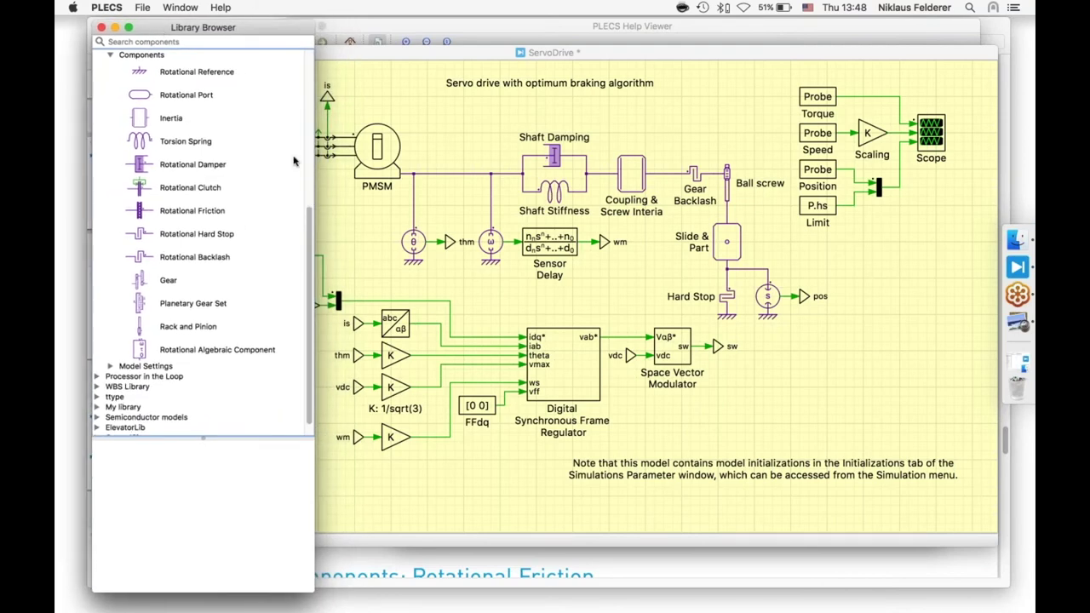
{"action": "left_click", "coordinate": [142, 7]}
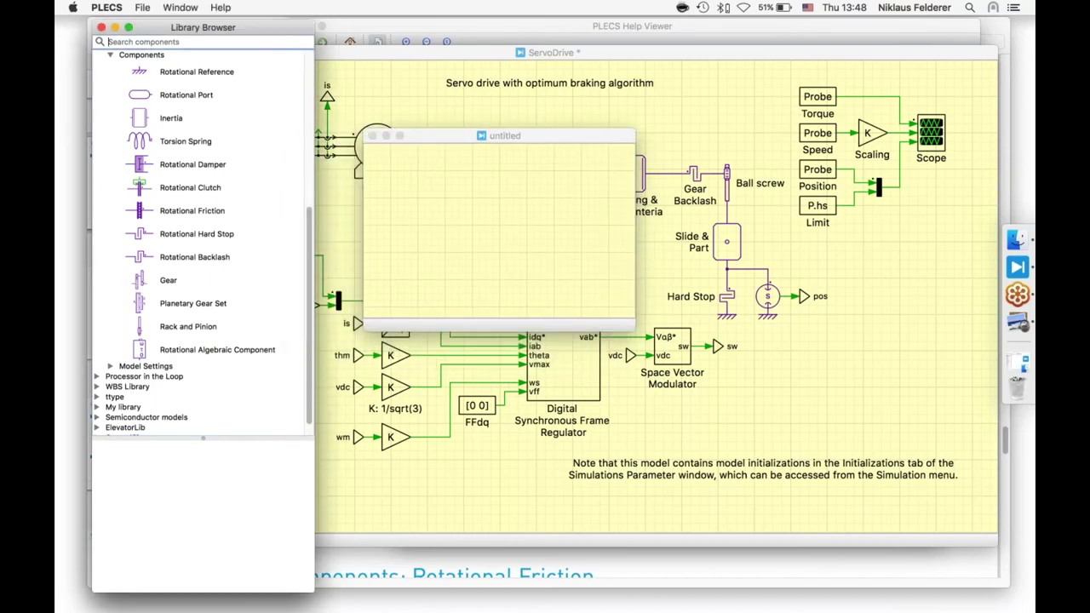
{"action": "type", "text": "rotation"}
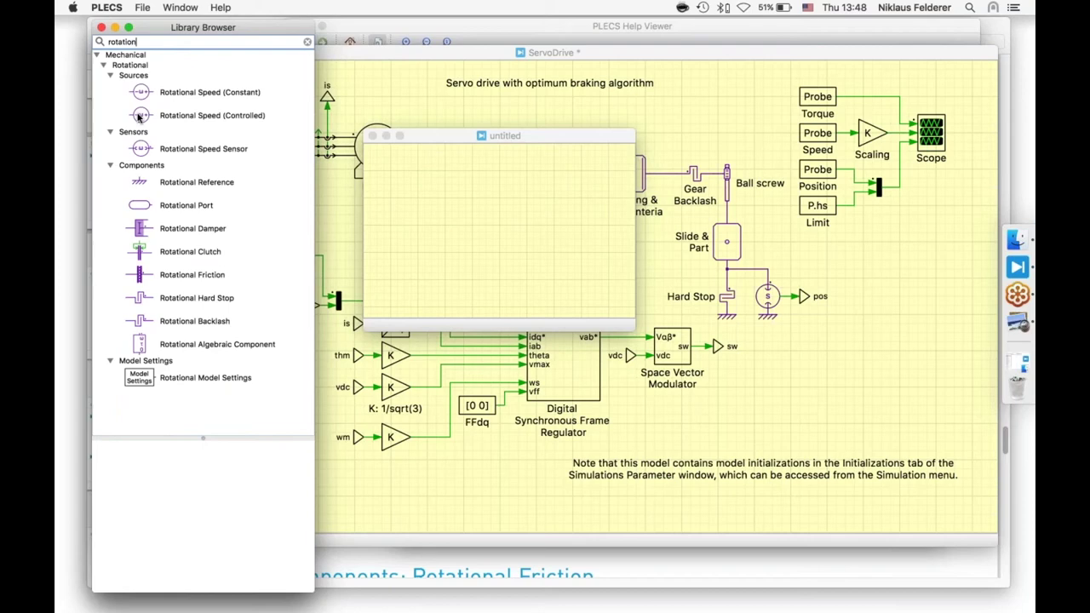
{"action": "left_click_drag", "start_coordinate": [139, 116], "coordinate": [512, 220]}
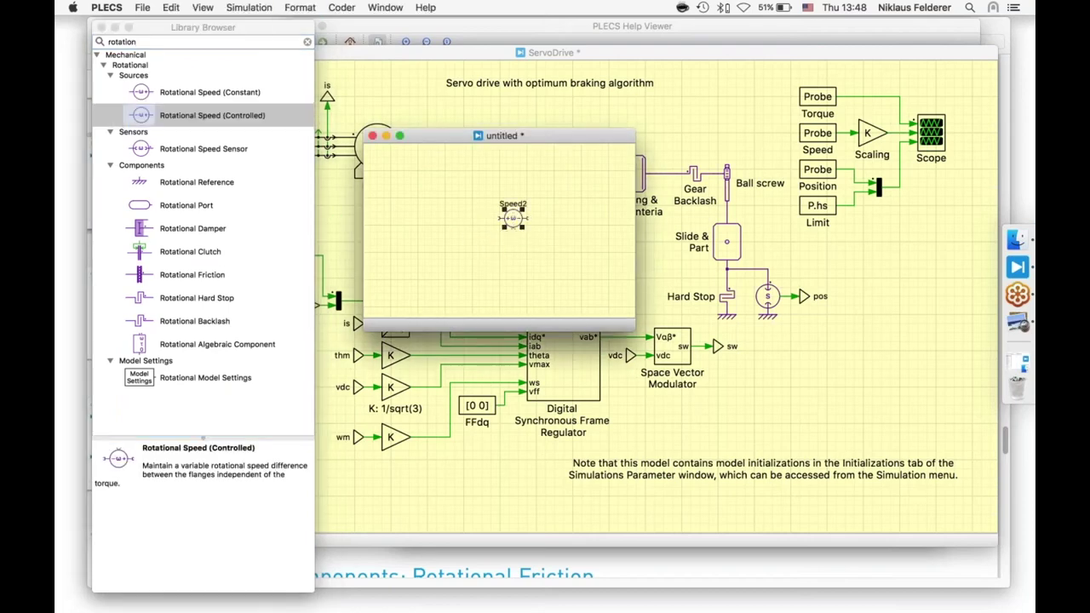
- Switch to Preview and examine the rotational-domain state equation on the theory review slide of Webinar_170907.pdf
{"action": "left_click", "coordinate": [556, 560]}
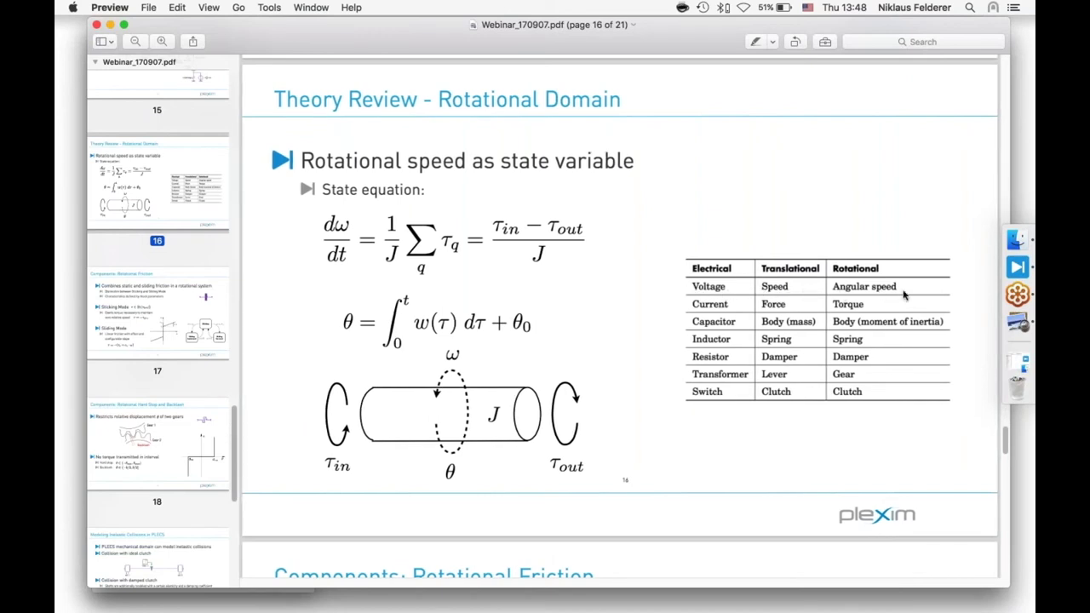
{"action": "scroll", "coordinate": [714, 292], "scroll_direction": "up", "scroll_amount": 1}
{"action": "scroll", "coordinate": [714, 292], "scroll_direction": "left", "scroll_amount": 1}
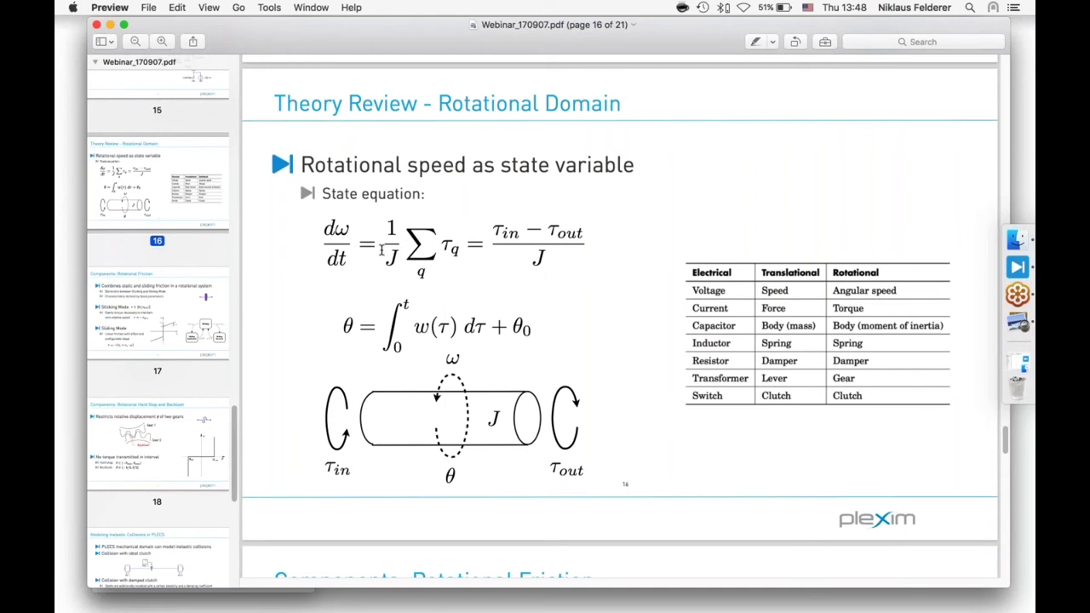
- Switch back to PLECS, turn the controlled speed source upright and draw a signal line out of its input
{"action": "key", "text": "super+Tab"}
{"action": "left_click", "coordinate": [470, 223]}
{"action": "left_click_drag", "start_coordinate": [503, 218], "coordinate": [476, 218]}
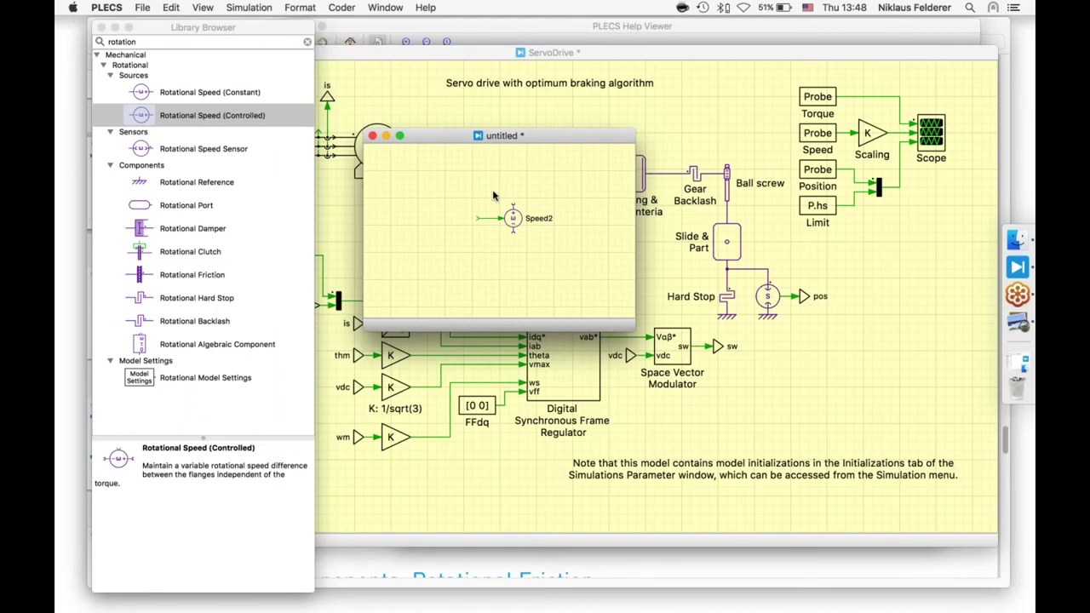
{"action": "mouse_move", "coordinate": [512, 222]}
{"action": "left_mouse_down"}
{"action": "mouse_move", "coordinate": [490, 222]}
{"action": "mouse_move", "coordinate": [503, 222]}
{"action": "left_mouse_up"}
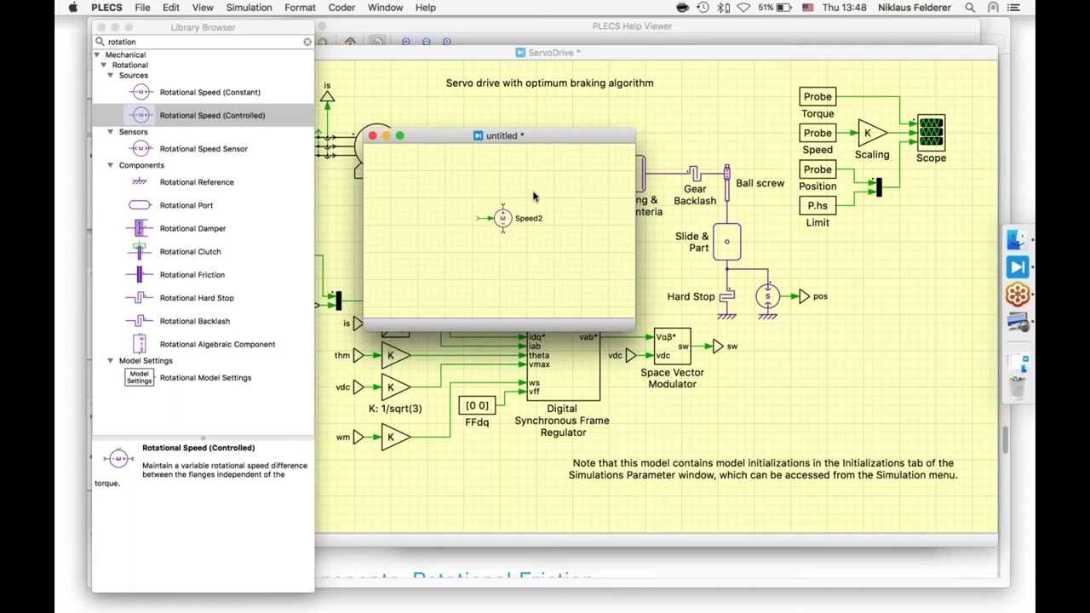
{"action": "left_click", "coordinate": [502, 219]}
{"action": "key", "text": "super+z"}
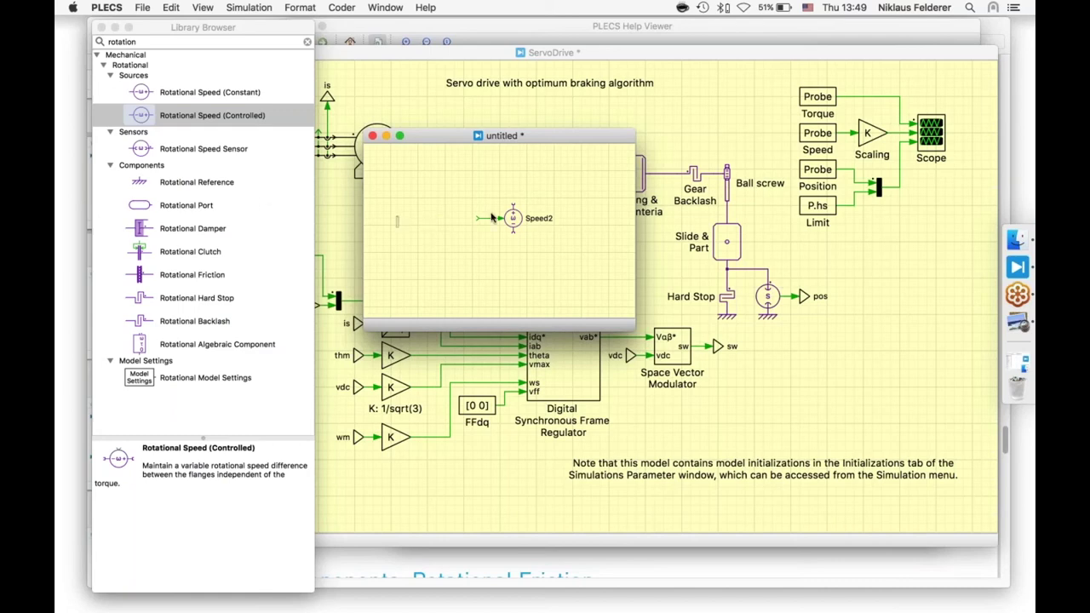
- Add the annotation "term to integrate" before the speed source's input and place an Integrator feeding the source
{"action": "type", "text": "term to integrate"}
{"action": "left_click", "coordinate": [417, 219]}
{"action": "key", "text": "super+l"}
{"action": "type", "text": "inte"}
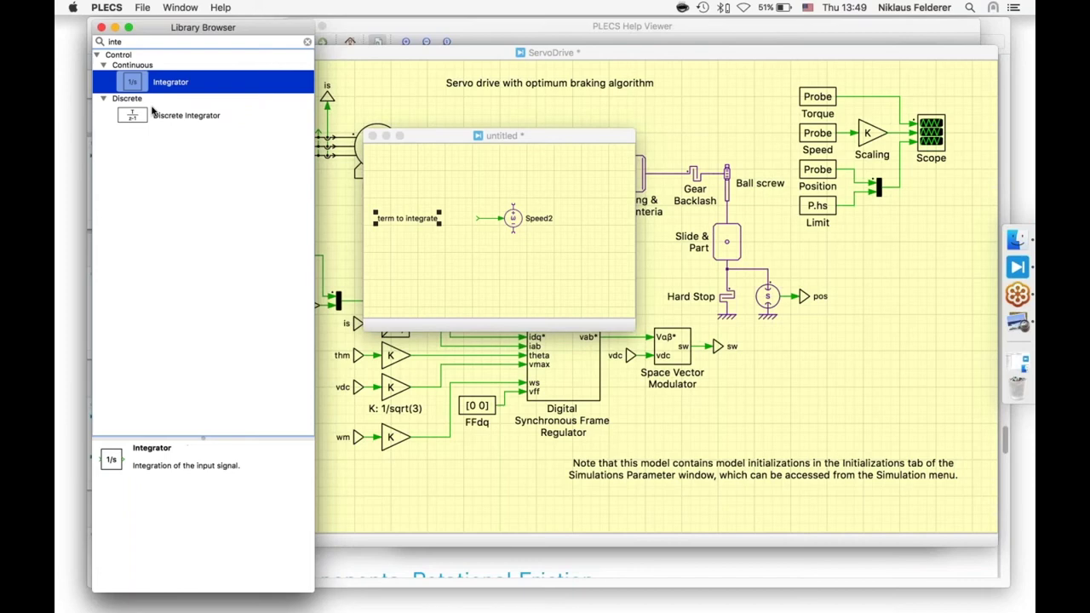
{"action": "mouse_move", "coordinate": [132, 82]}
{"action": "left_mouse_down"}
{"action": "mouse_move", "coordinate": [441, 216]}
{"action": "mouse_move", "coordinate": [475, 218]}
{"action": "mouse_move", "coordinate": [458, 218]}
{"action": "mouse_move", "coordinate": [525, 194]}
{"action": "left_mouse_up"}
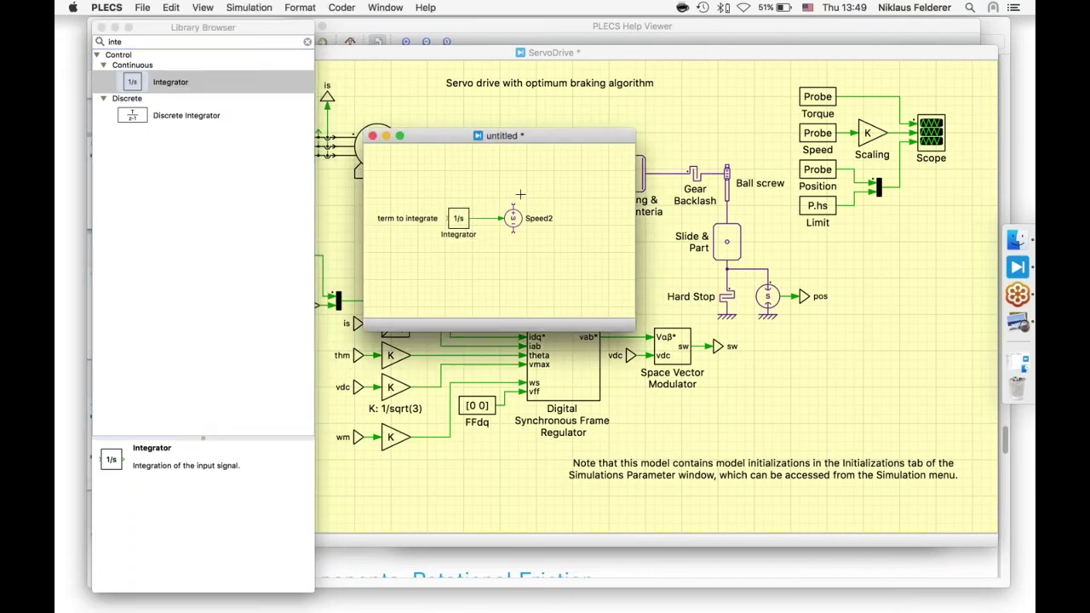
- Draw connection lines out of both flanges of the speed source and place the annotation "variable inertia" below the circuit
{"action": "left_click_drag", "start_coordinate": [513, 234], "coordinate": [527, 245]}
{"action": "double_click", "coordinate": [445, 276]}
{"action": "type", "text": "variable inertia"}
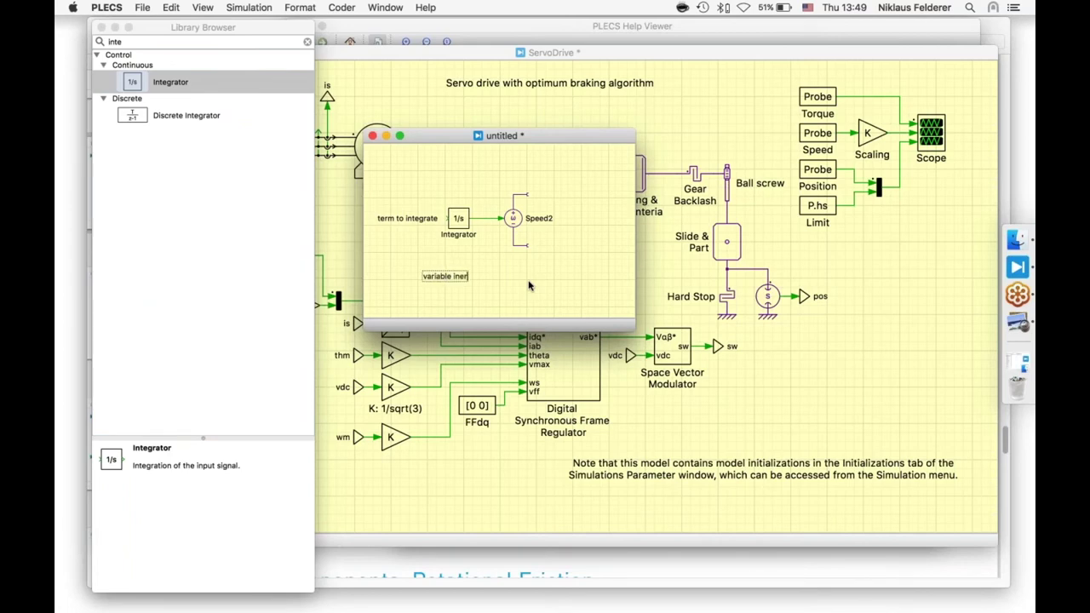
{"action": "left_click", "coordinate": [522, 287]}
{"action": "left_click", "coordinate": [467, 279]}
{"action": "left_click_drag", "start_coordinate": [467, 279], "coordinate": [484, 286]}
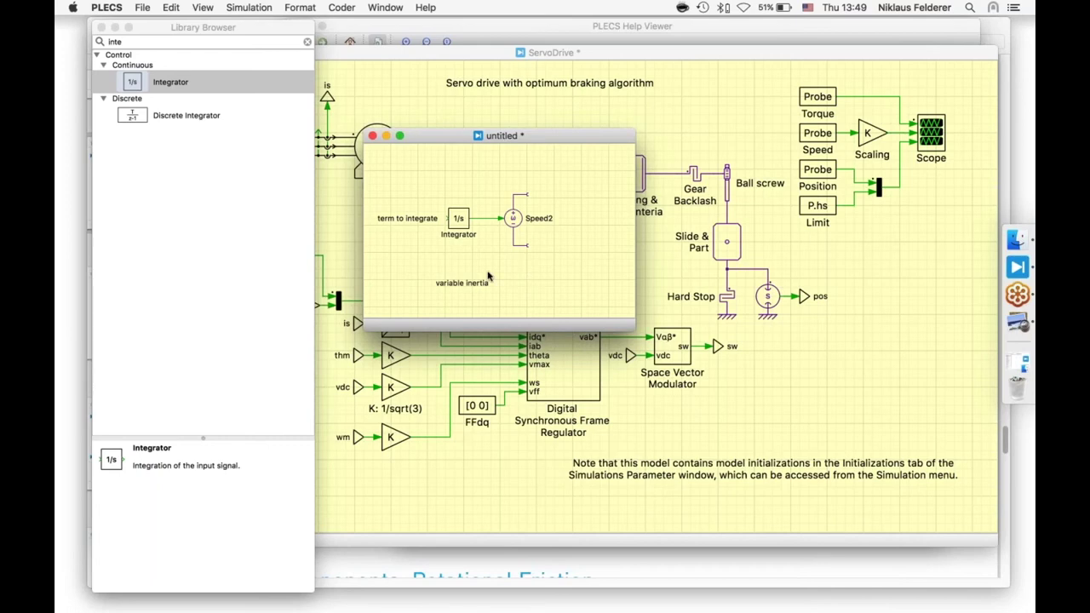
{"action": "left_click_drag", "start_coordinate": [433, 276], "coordinate": [436, 273]}
{"action": "left_click", "coordinate": [484, 264]}
{"action": "left_click_drag", "start_coordinate": [451, 137], "coordinate": [506, 116]}
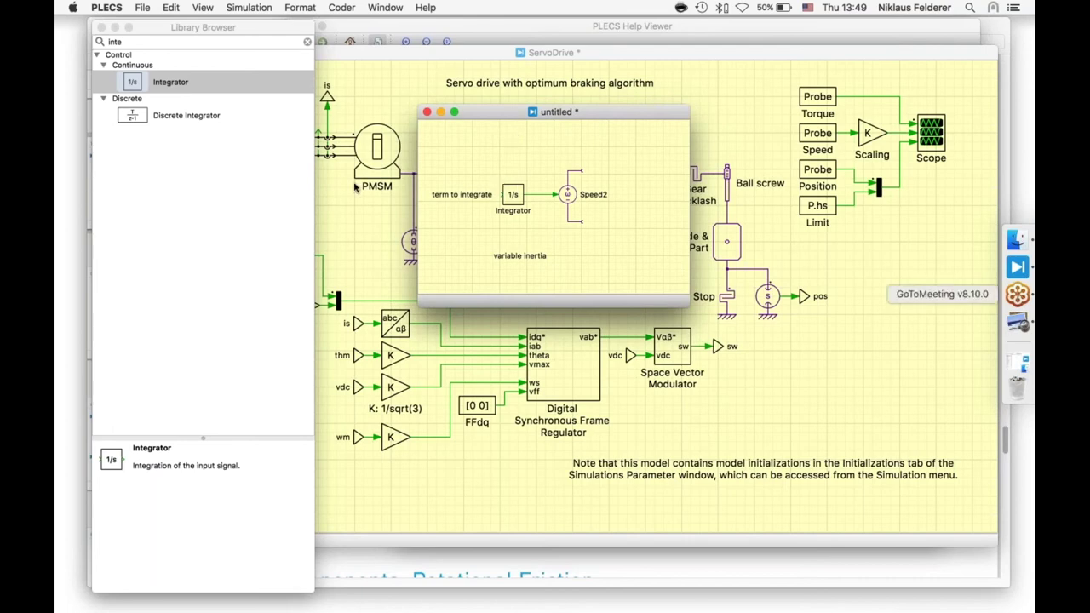
- Bring the ServoDrive schematic back in front of the untitled model and shift its window
{"action": "left_click", "coordinate": [70, 53]}
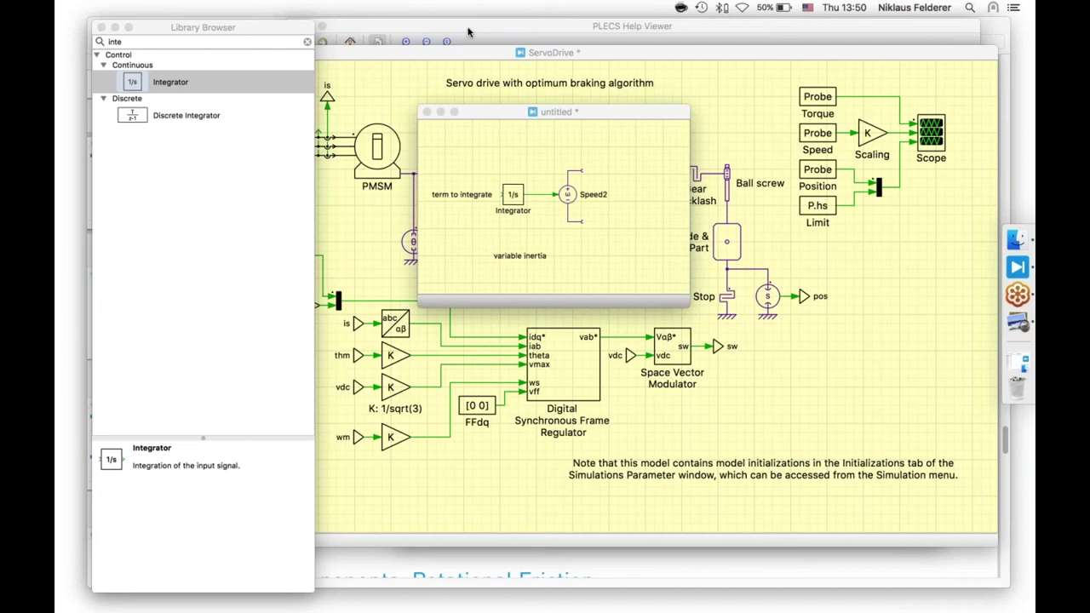
{"action": "left_click", "coordinate": [971, 69]}
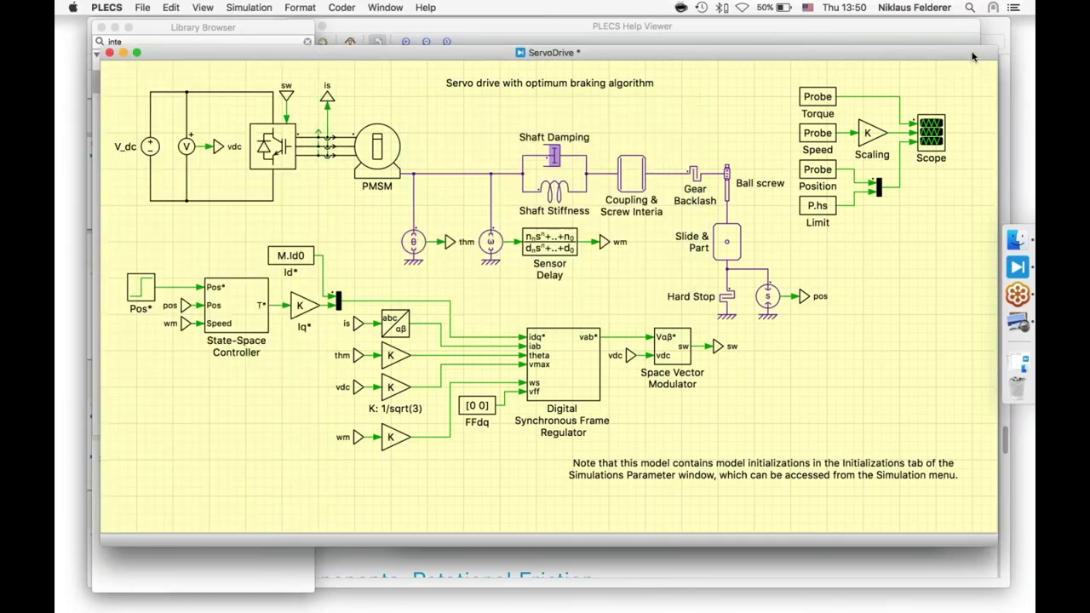
{"action": "left_click_drag", "start_coordinate": [973, 58], "coordinate": [961, 83]}
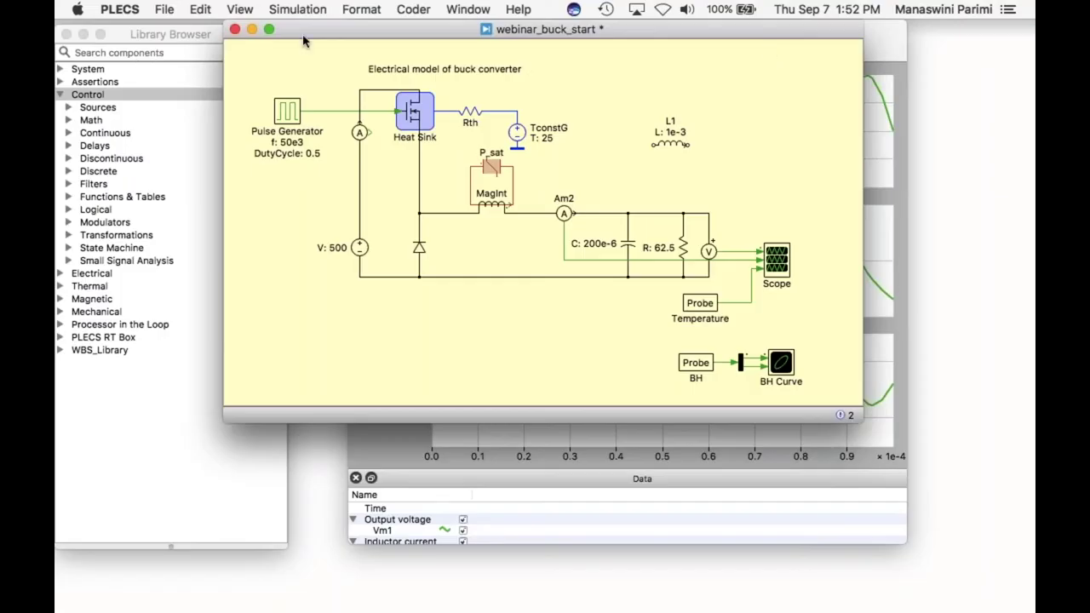
- Search the component library for "stat" to check the available state machine block, and return to the webinar_buck_start model
{"action": "left_click_drag", "start_coordinate": [304, 38], "coordinate": [326, 37]}
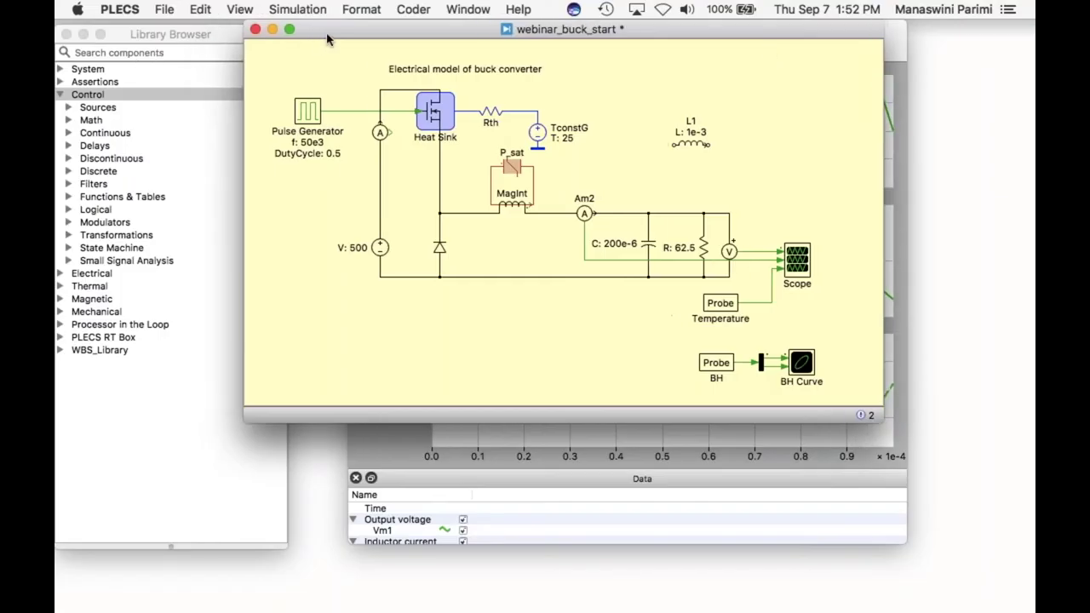
{"action": "left_click", "coordinate": [150, 53]}
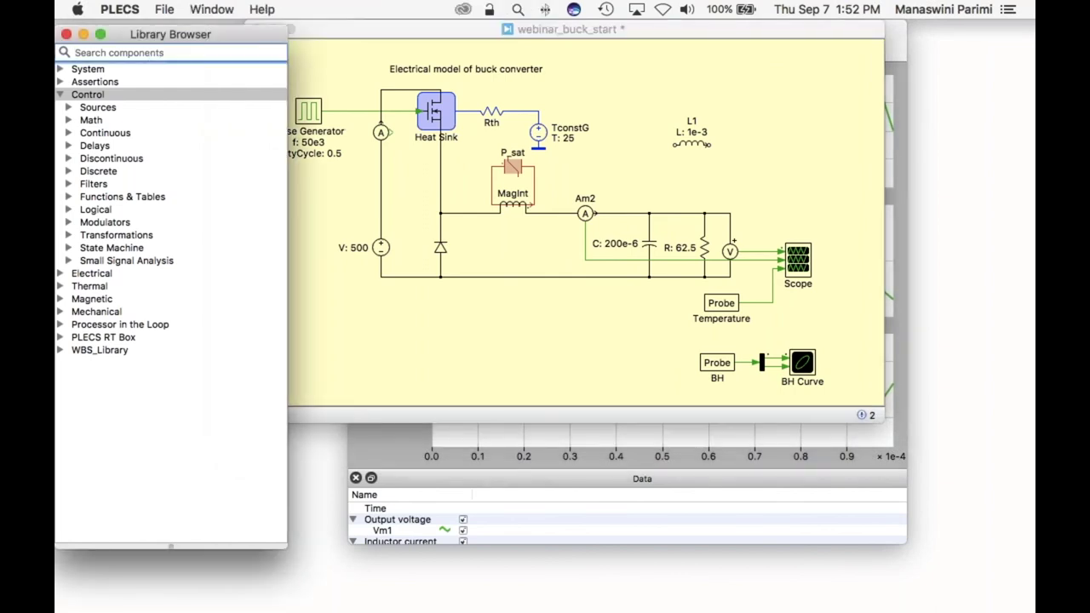
{"action": "type", "text": "stat"}
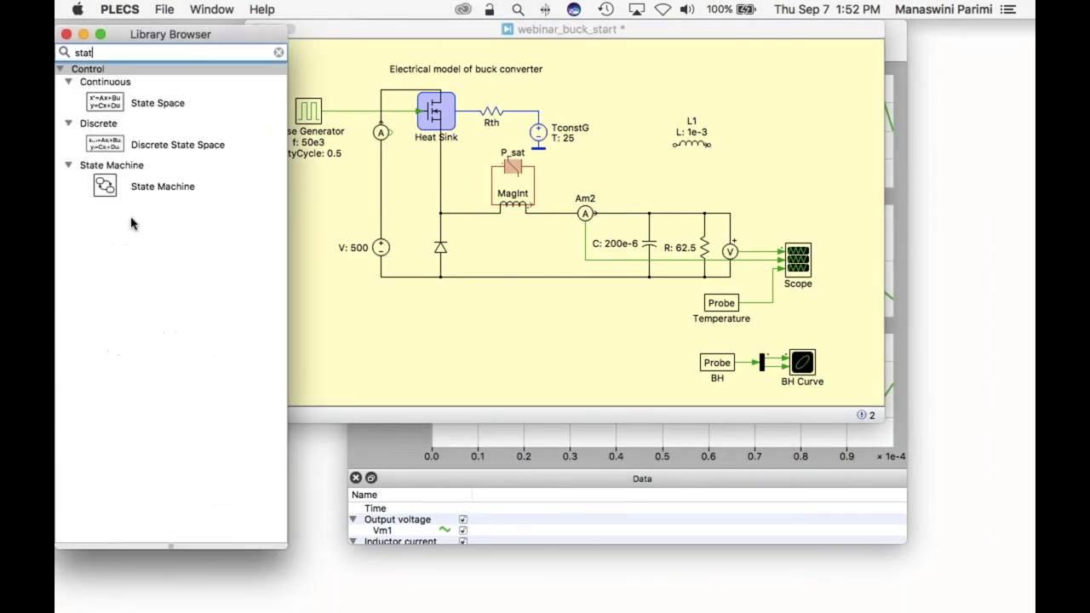
{"action": "left_click", "coordinate": [294, 232]}
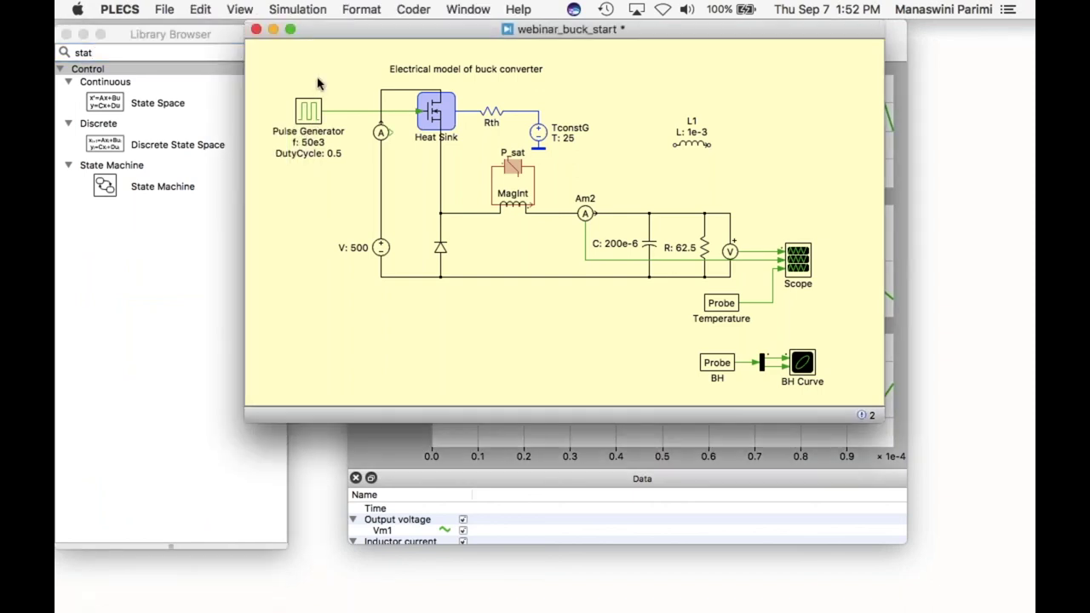
- Open the PLECS demo model library and filter the demos to "New in 4.1"
{"action": "left_click", "coordinate": [467, 9]}
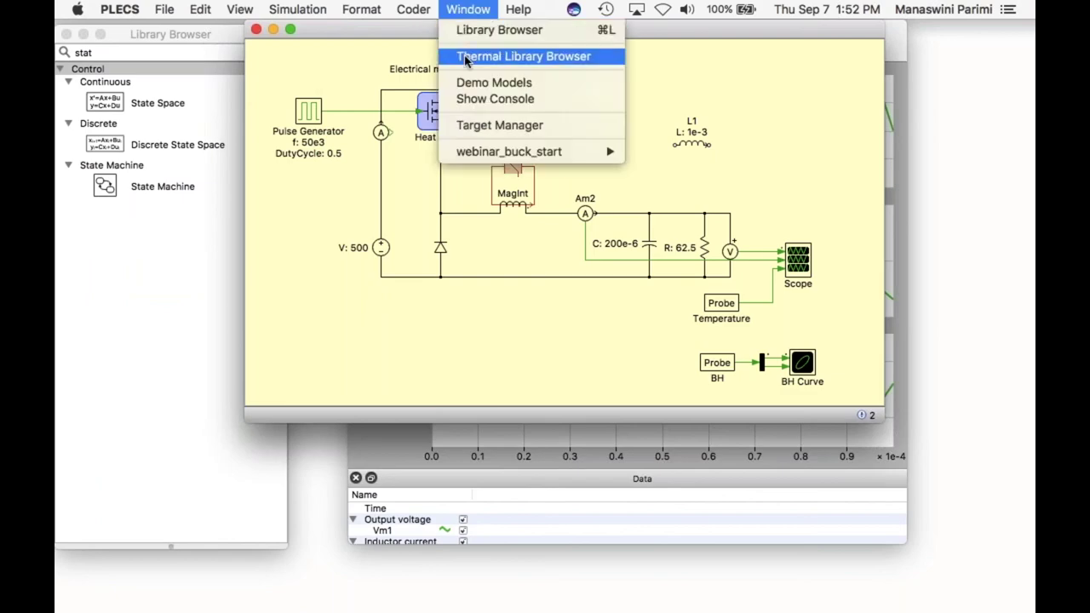
{"action": "left_click", "coordinate": [464, 83]}
{"action": "left_click", "coordinate": [310, 143]}
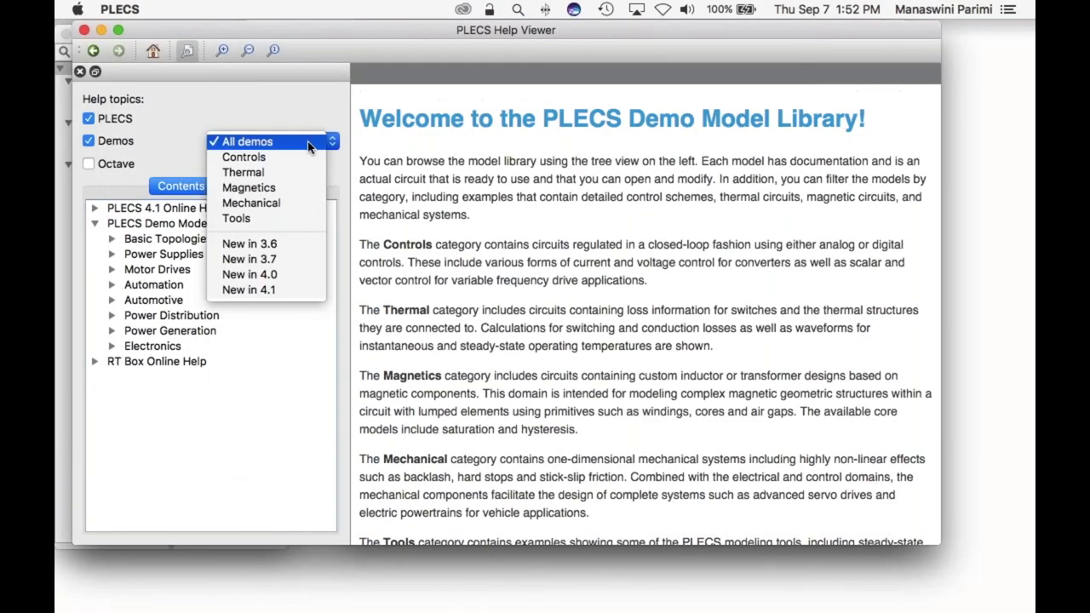
{"action": "left_click", "coordinate": [260, 290]}
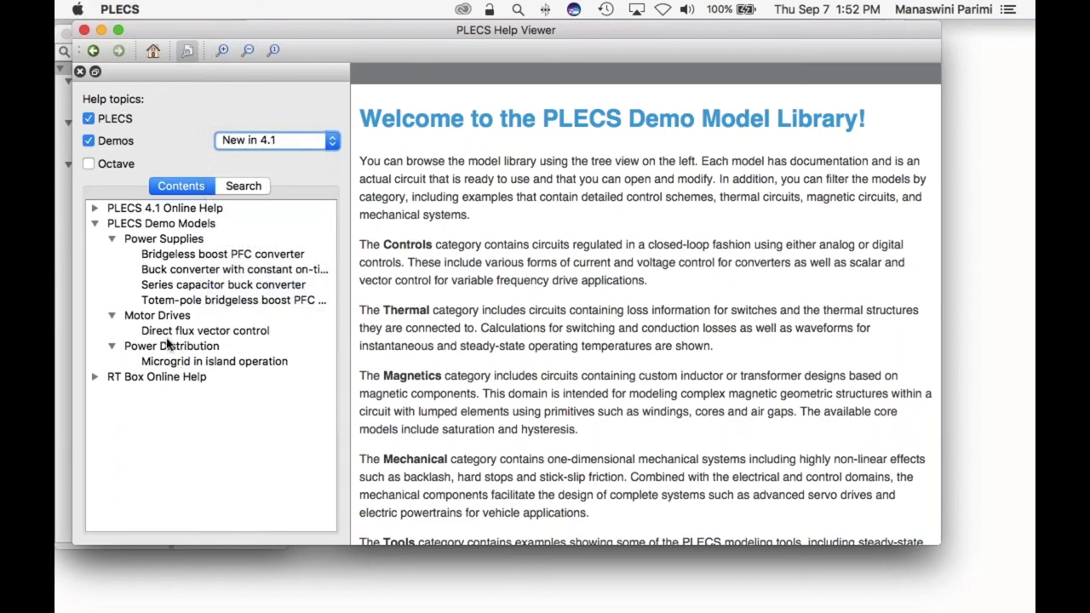
- Open the demo page for the buck converter with constant on-time control and examine its state machine description
{"action": "left_click", "coordinate": [182, 270]}
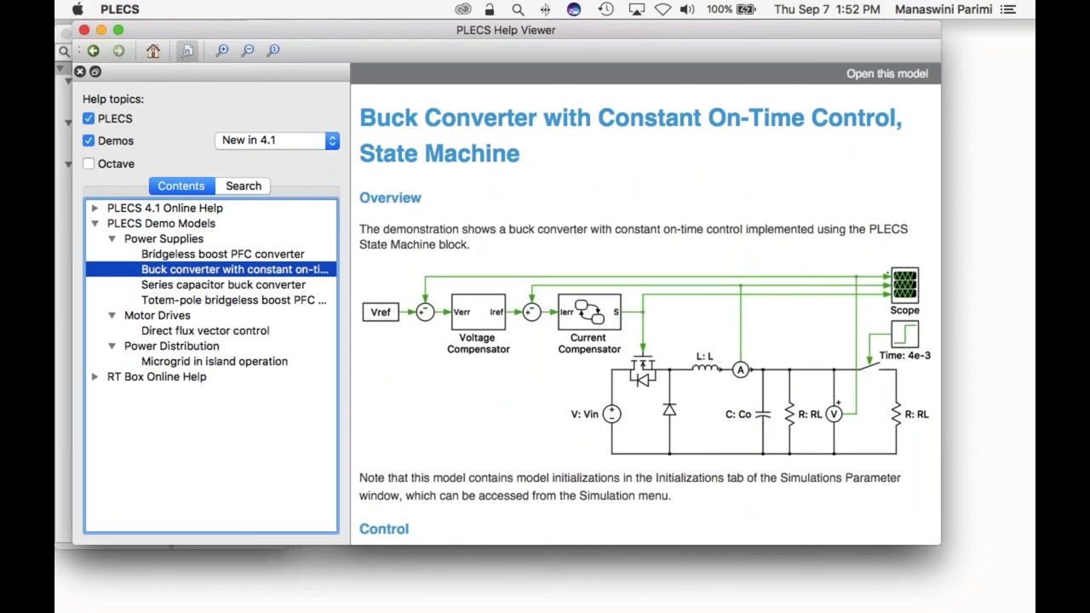
{"action": "scroll", "coordinate": [592, 305], "scroll_direction": "down", "scroll_amount": 15}
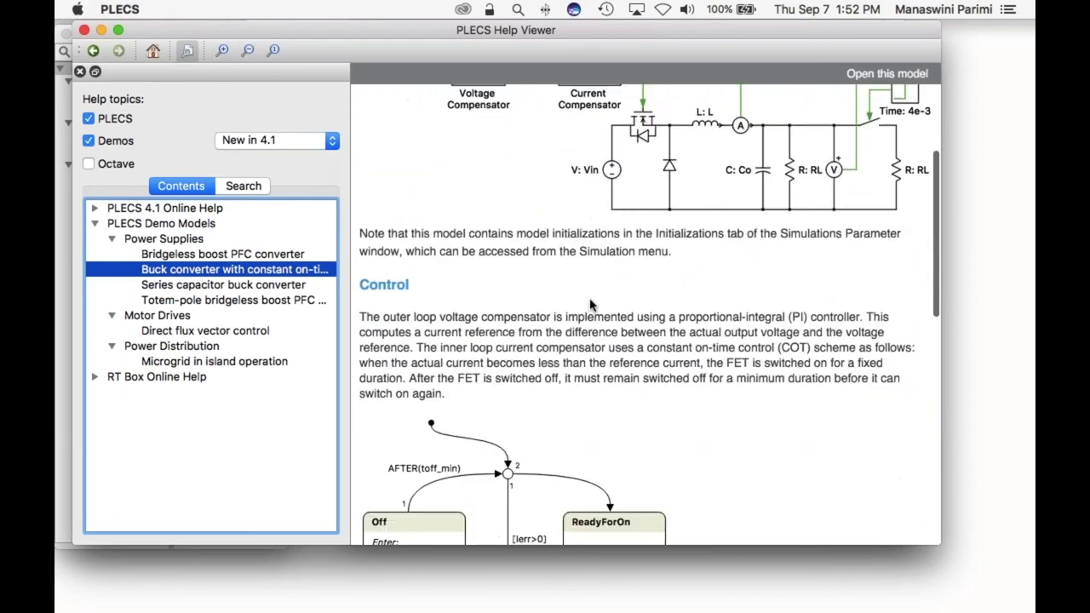
{"action": "scroll", "coordinate": [592, 304], "scroll_direction": "down", "scroll_amount": 4}
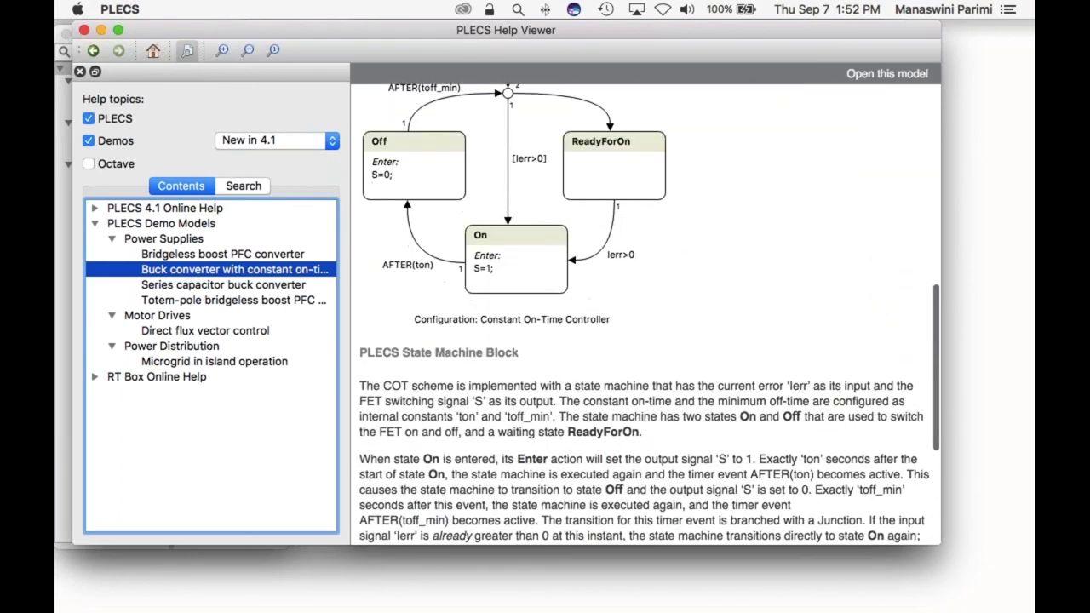
- Look over the Direct flux vector control demo page and return to the constant on-time buck converter page
{"action": "left_click", "coordinate": [223, 331]}
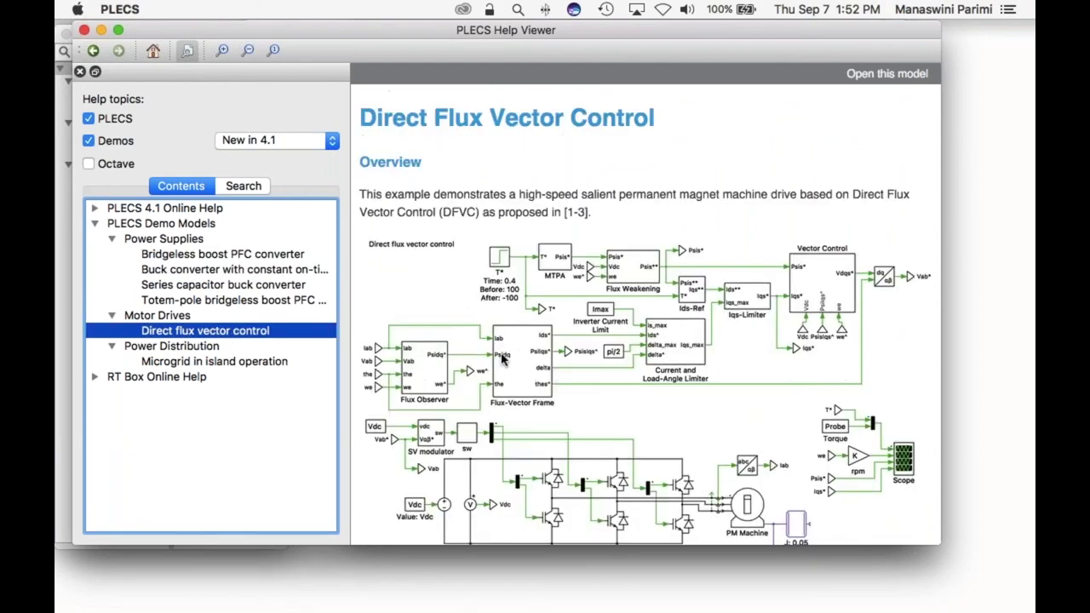
{"action": "scroll", "coordinate": [502, 359], "scroll_direction": "down", "scroll_amount": 5}
{"action": "scroll", "coordinate": [502, 359], "scroll_direction": "up", "scroll_amount": 4}
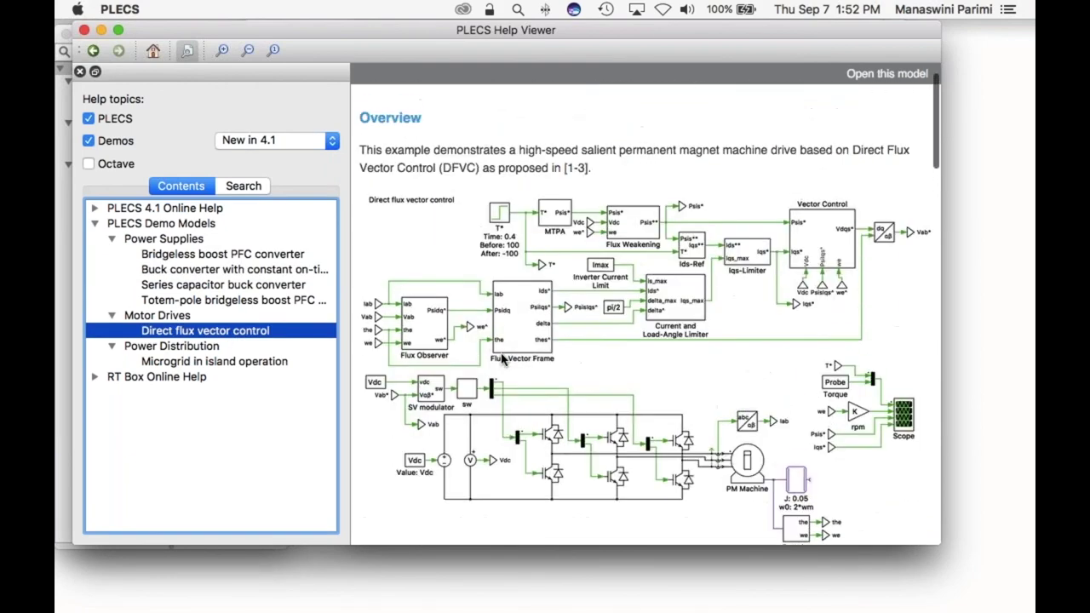
{"action": "left_click", "coordinate": [230, 270]}
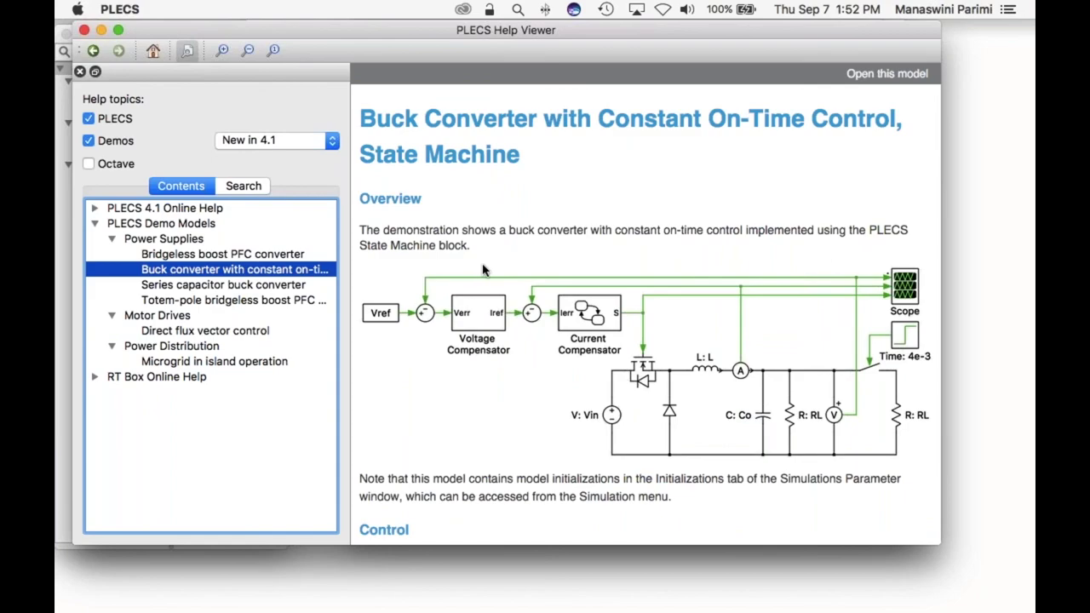
{"action": "scroll", "coordinate": [485, 270], "scroll_direction": "down", "scroll_amount": 15}
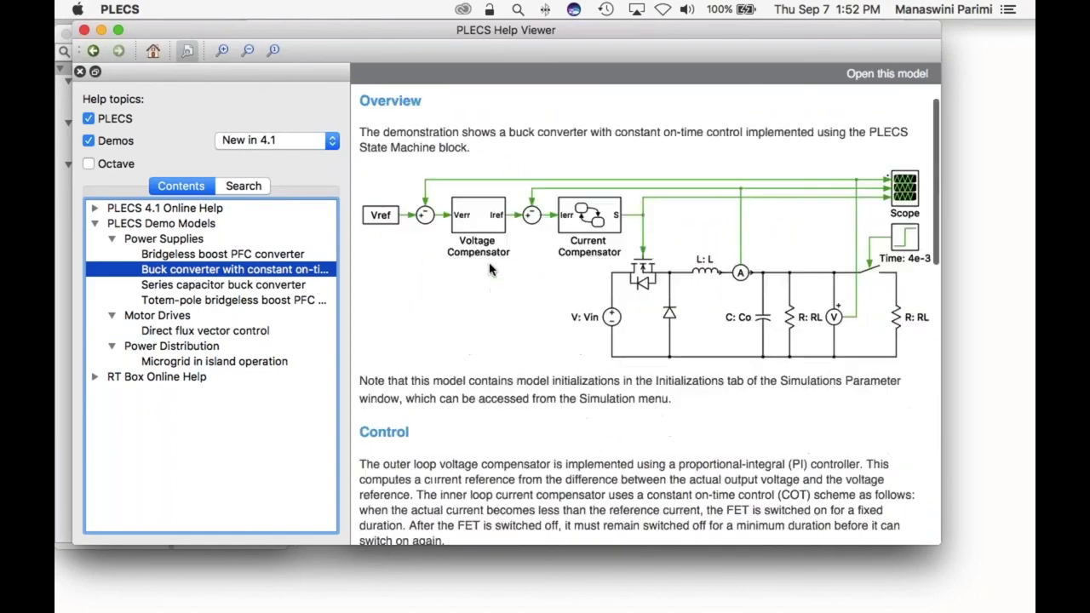
- Search the help for "state machine" and open the State Machines chapter of the PLECS 4.1 Online Help
{"action": "scroll", "coordinate": [490, 269], "scroll_direction": "up", "scroll_amount": 8}
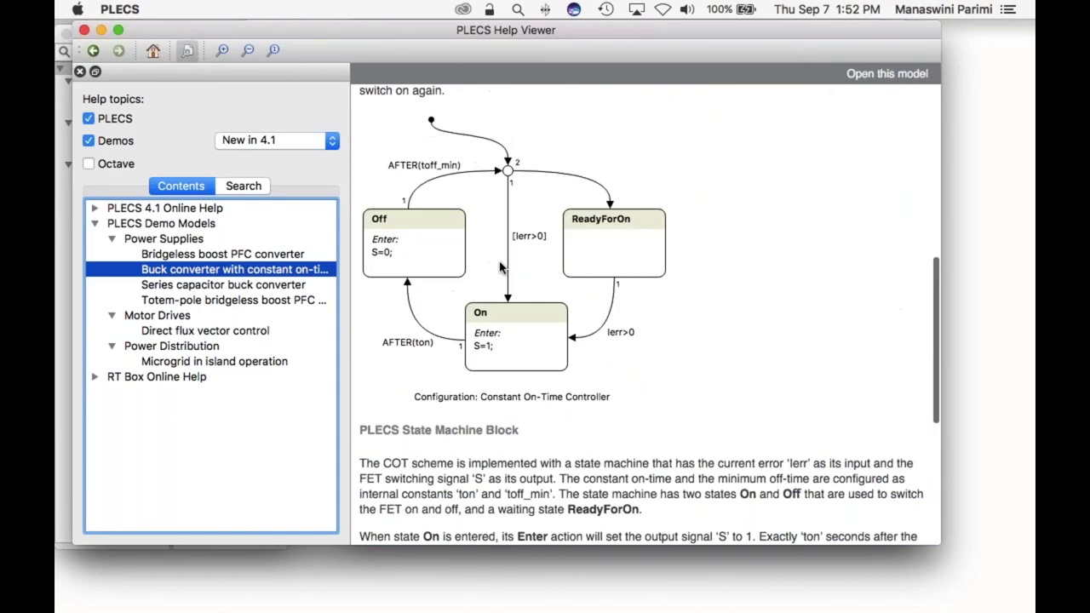
{"action": "left_click", "coordinate": [244, 186]}
{"action": "type", "text": "s"}
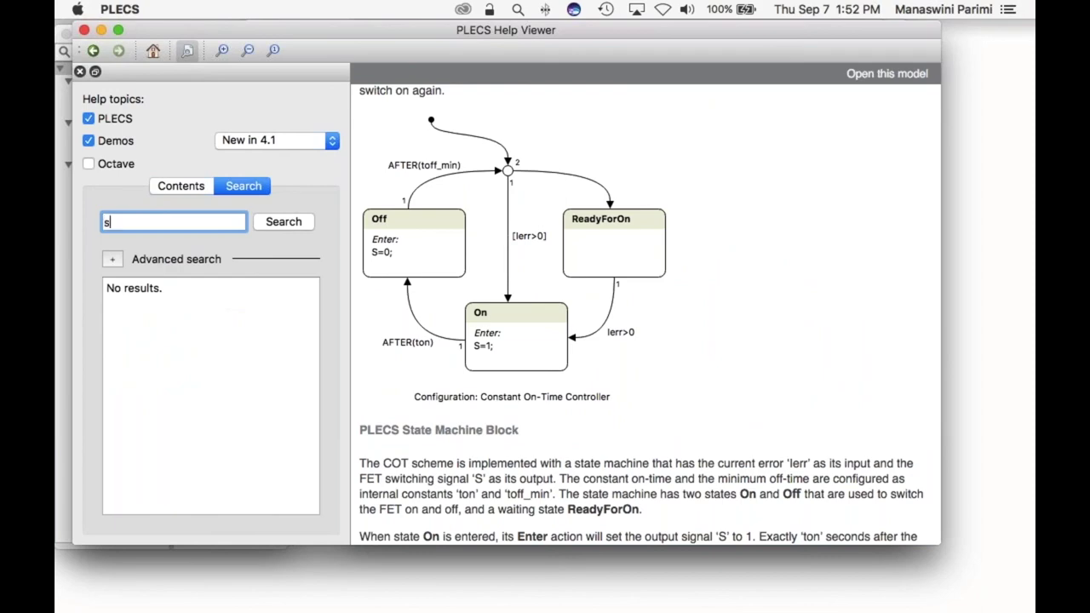
{"action": "type", "text": "tate machine"}
{"action": "key", "text": "Return"}
{"action": "left_click", "coordinate": [182, 288]}
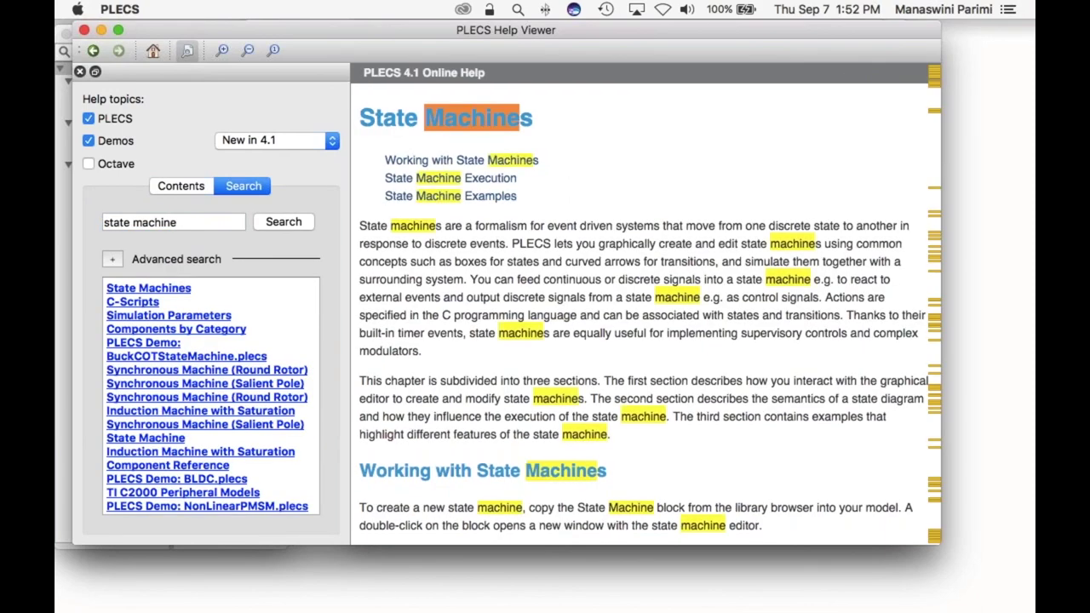
- Read through the State Machines chapter, examining the oven control example and the instructions on working with states and transitions
{"action": "scroll", "coordinate": [792, 389], "scroll_direction": "down", "scroll_amount": 10}
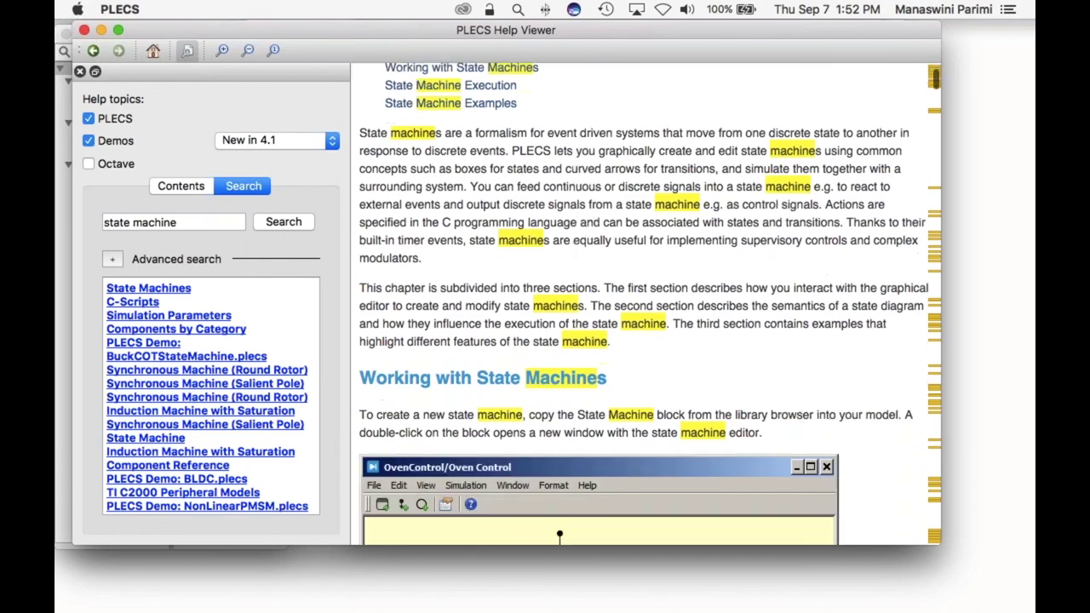
{"action": "scroll", "coordinate": [792, 389], "scroll_direction": "down", "scroll_amount": 2}
{"action": "scroll", "coordinate": [791, 381], "scroll_direction": "up", "scroll_amount": 10}
{"action": "scroll", "coordinate": [645, 304], "scroll_direction": "down", "scroll_amount": 20}
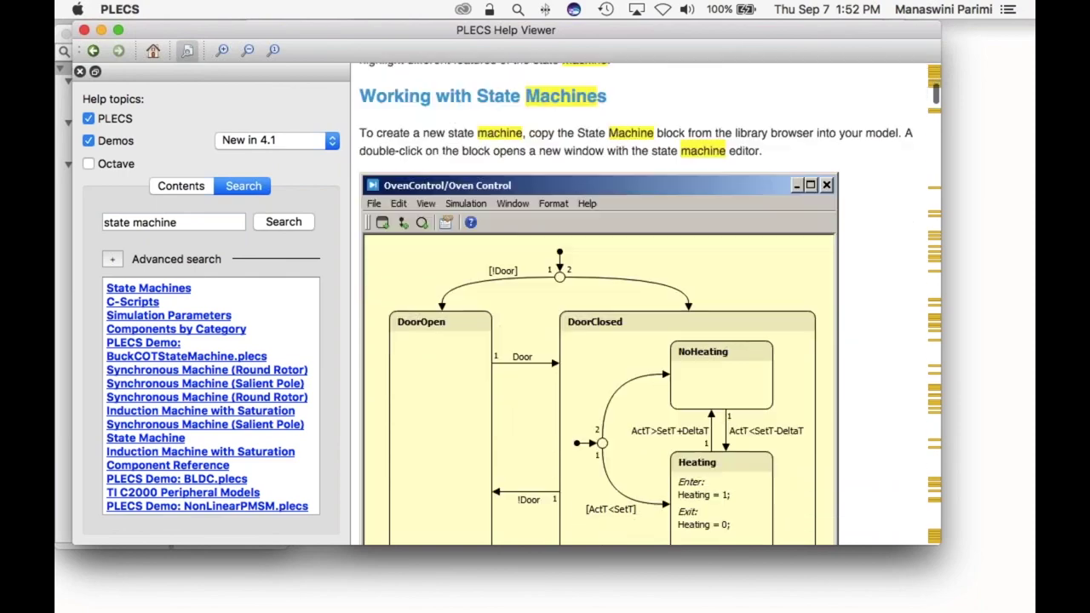
{"action": "scroll", "coordinate": [585, 301], "scroll_direction": "down", "scroll_amount": 20}
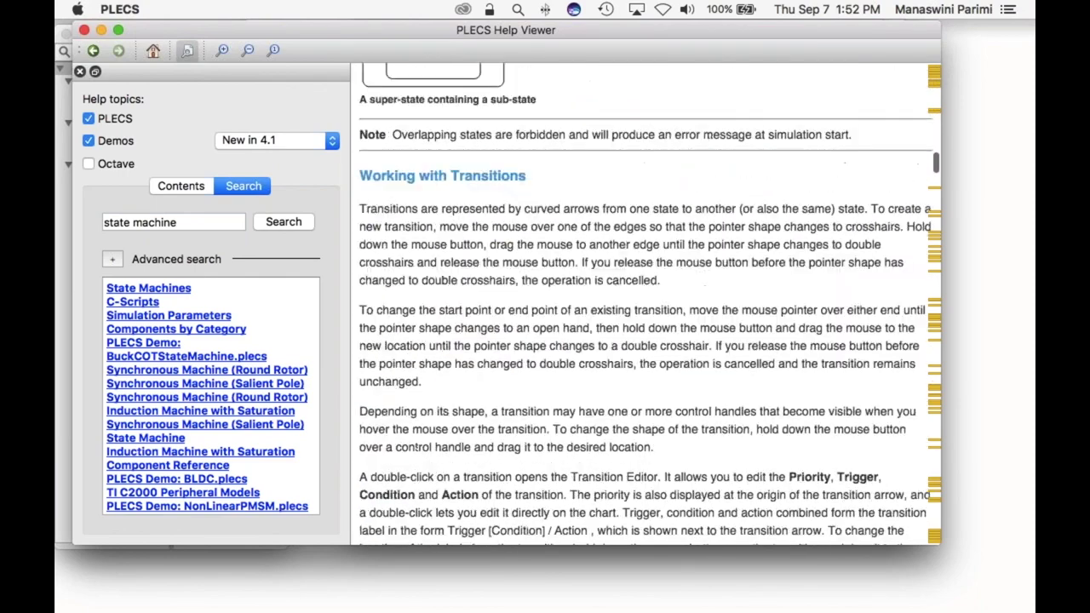